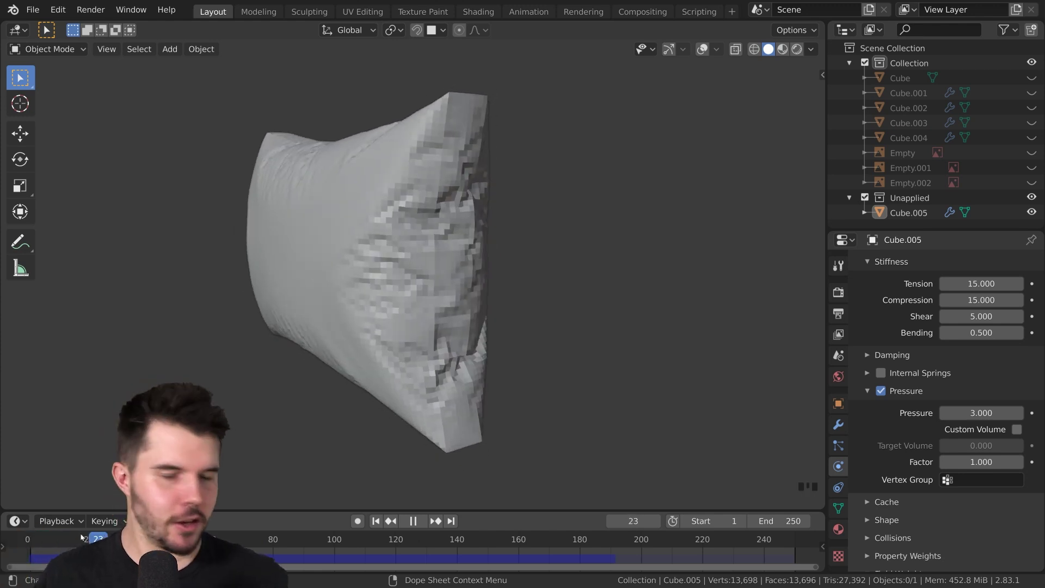
Play the inflated pillow's cloth simulation and inspect its wrinkled side from several angles
middle_drag(373, 342, 415, 338)
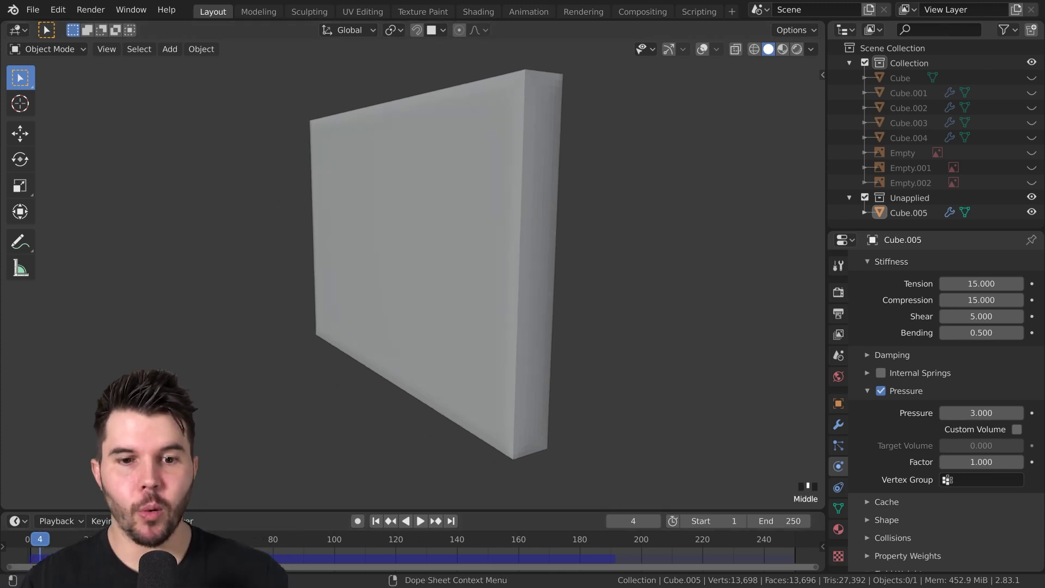
key(space)
drag(86, 539, 82, 538)
mouse_move(283, 354)
middle_down()
mouse_move(360, 371)
mouse_move(469, 369)
mouse_move(297, 365)
middle_up()
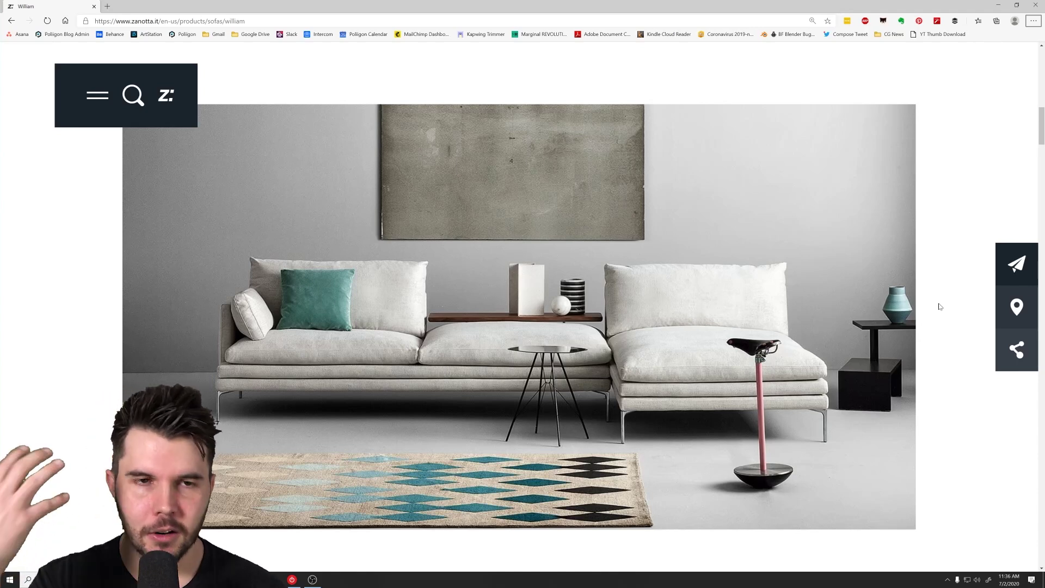
Review the sofa photo's cushions, switch to Blender and look over the blocked-out sofa seat and backrest
mouse_move(721, 293)
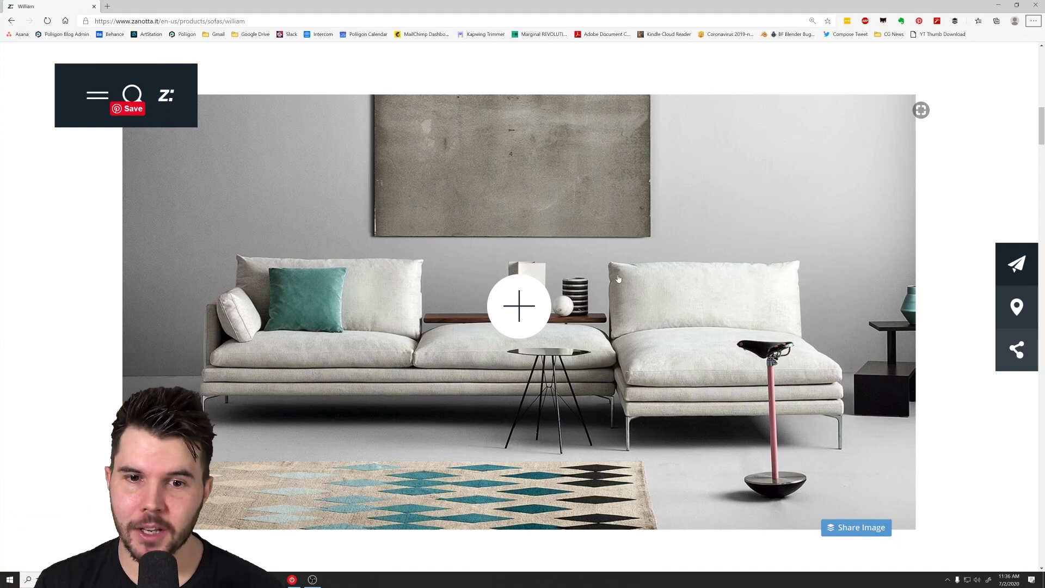
key(alt+Tab)
middle_drag(596, 333, 542, 343)
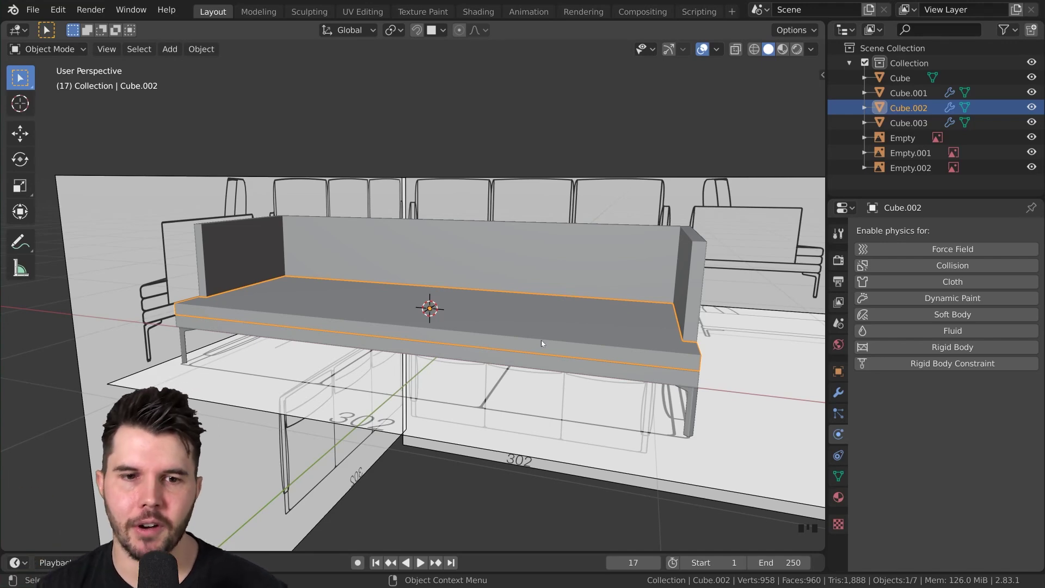
scroll(525, 323, up, 2)
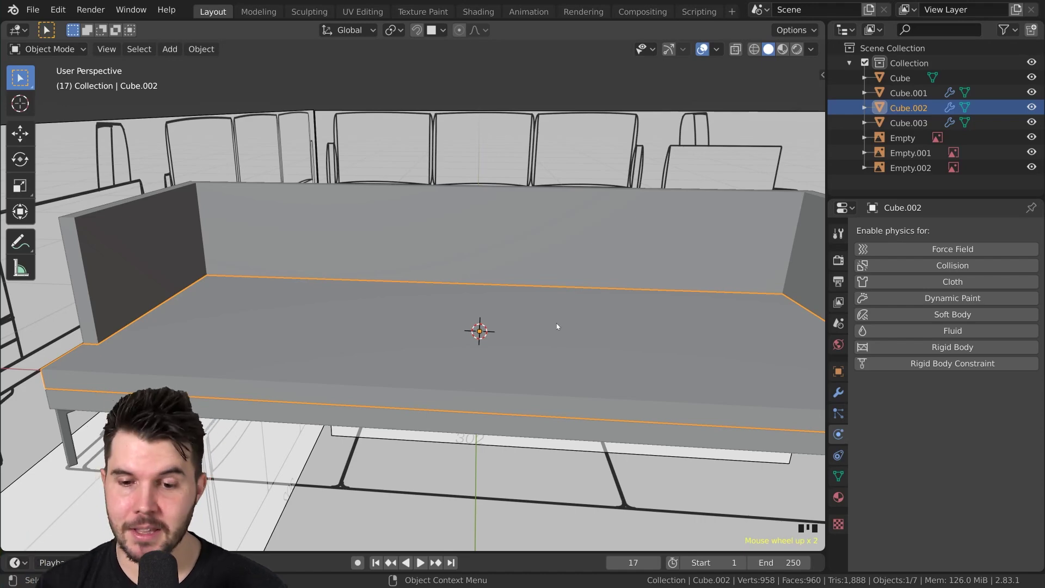
middle_drag(557, 327, 515, 315)
scroll(516, 315, down, 2)
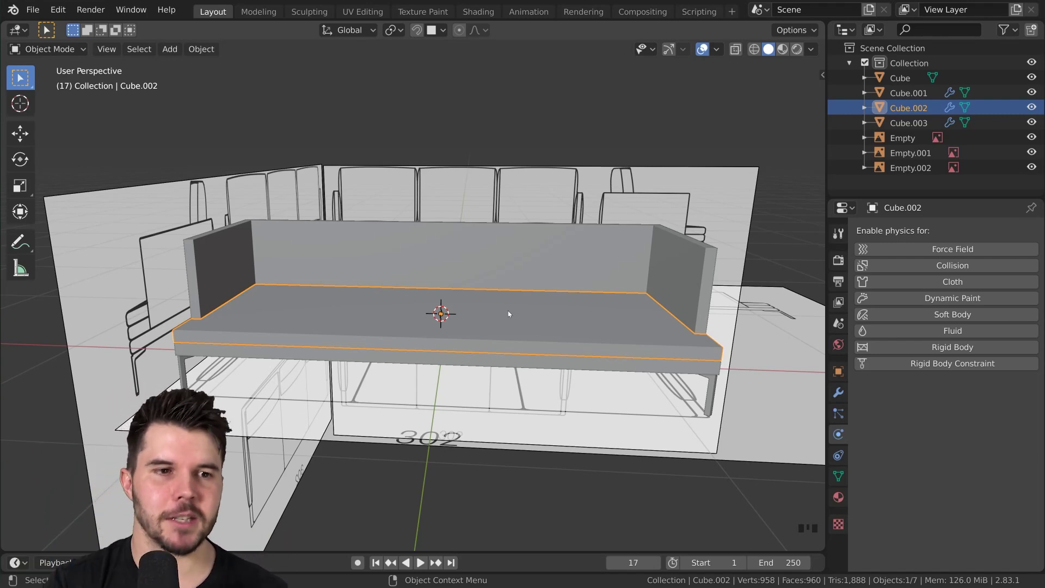
Over the front blueprint in wireframe display, add a cube and scale it down to roughly the middle back cushion's width
key(KP_1)
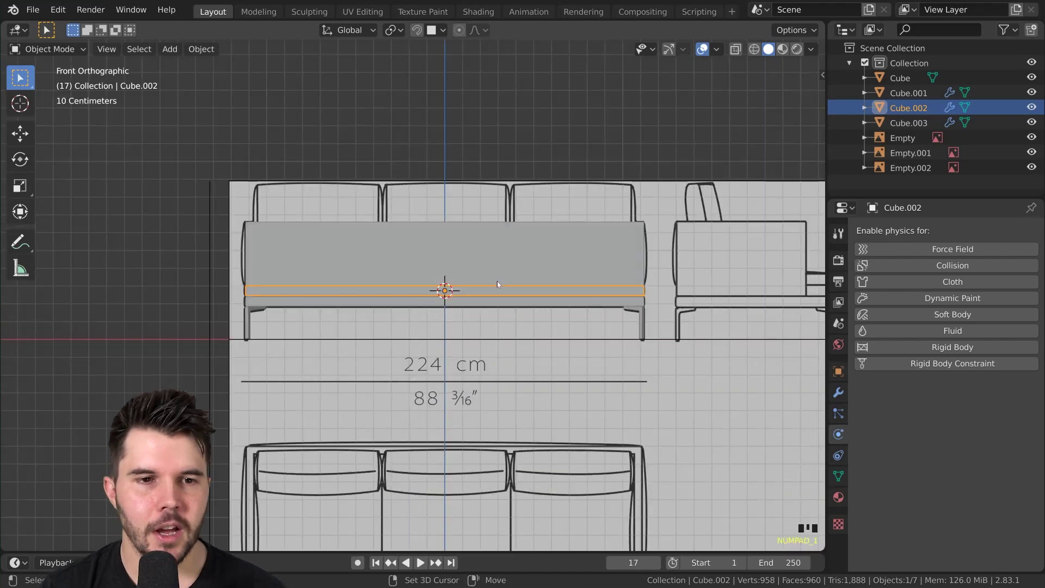
scroll(447, 324, up, 3)
key(shift+z)
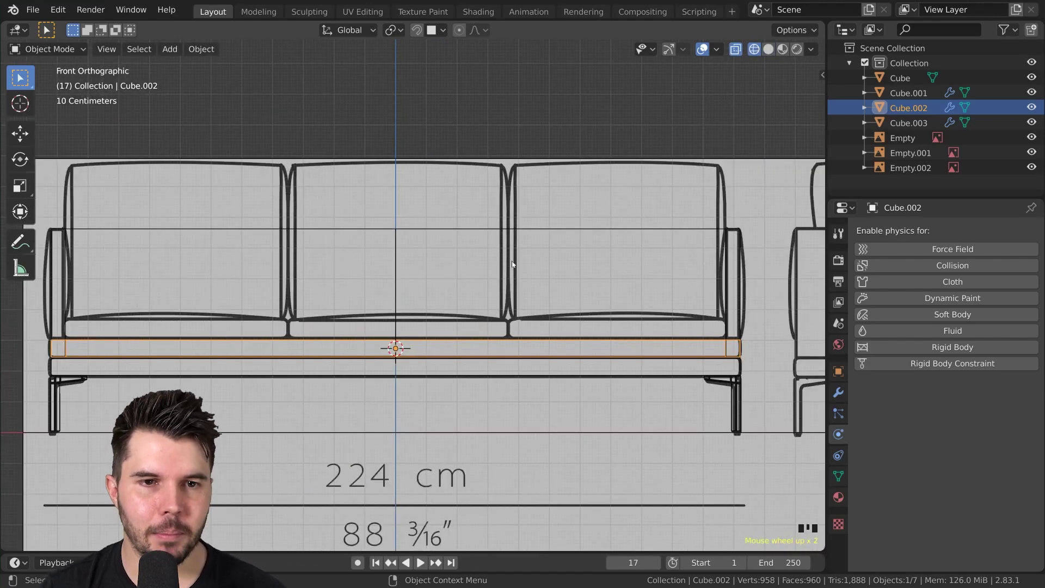
shift+middle_drag(458, 195, 528, 222)
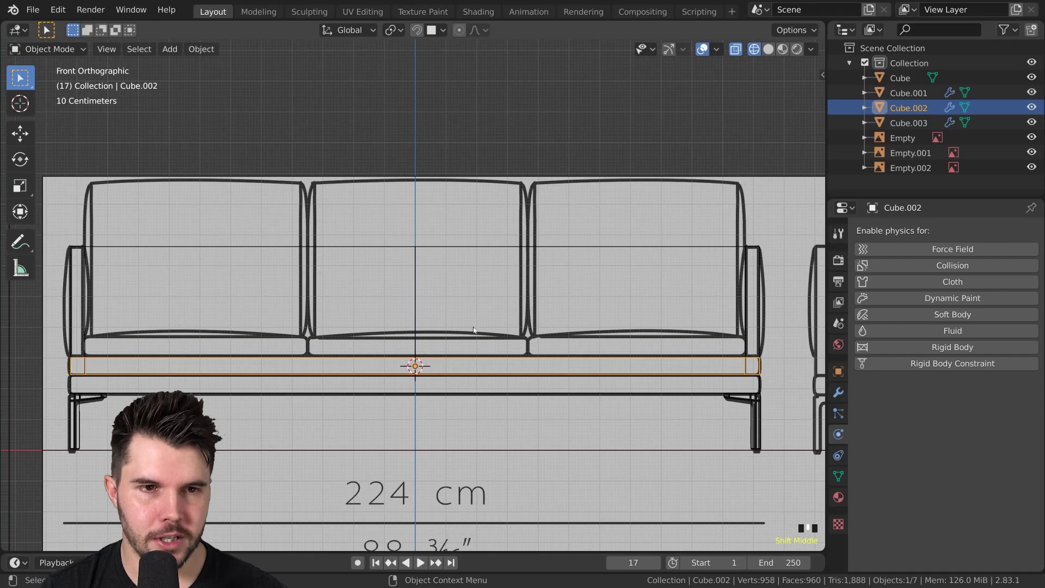
key(shift+a)
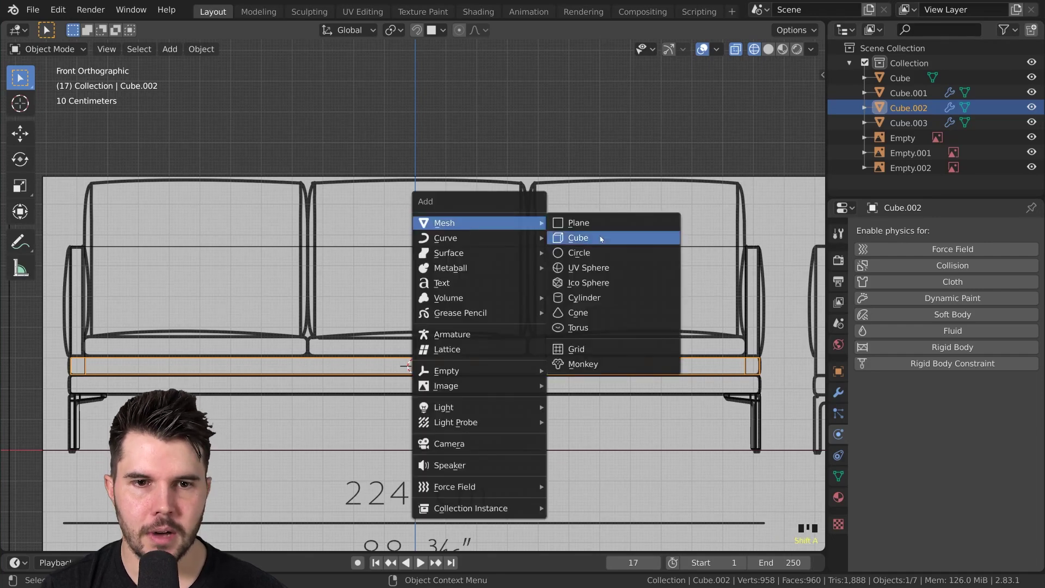
click(576, 236)
scroll(721, 319, down, 2)
key(s)
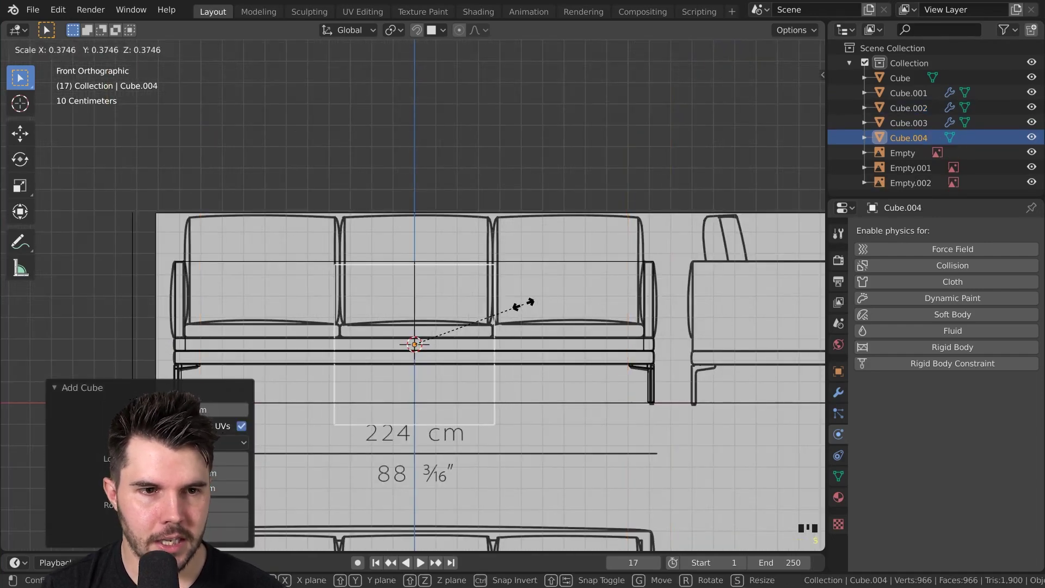
click(513, 307)
Move the cube over the middle back cushion outline and scale it uniformly to match the cushion's width
scroll(513, 307, up, 2)
key(g)
click(642, 246)
key(s)
click(629, 246)
key(g)
click(634, 245)
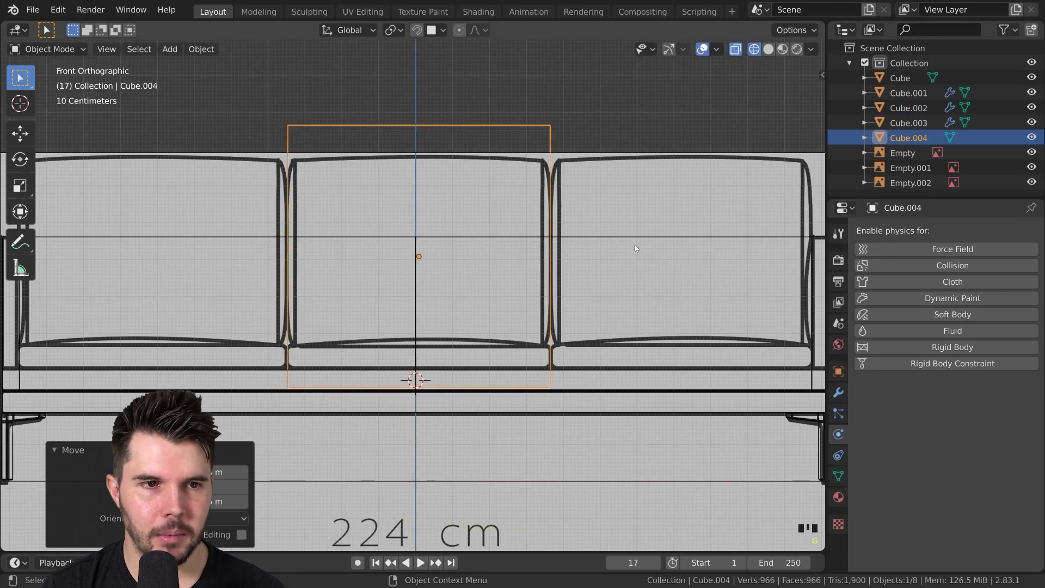
Scale and shift the cube along Z until its upper and lower edges match the middle back cushion outline
key(s)
key(z)
click(582, 289)
key(g)
key(z)
click(586, 288)
key(s)
key(z)
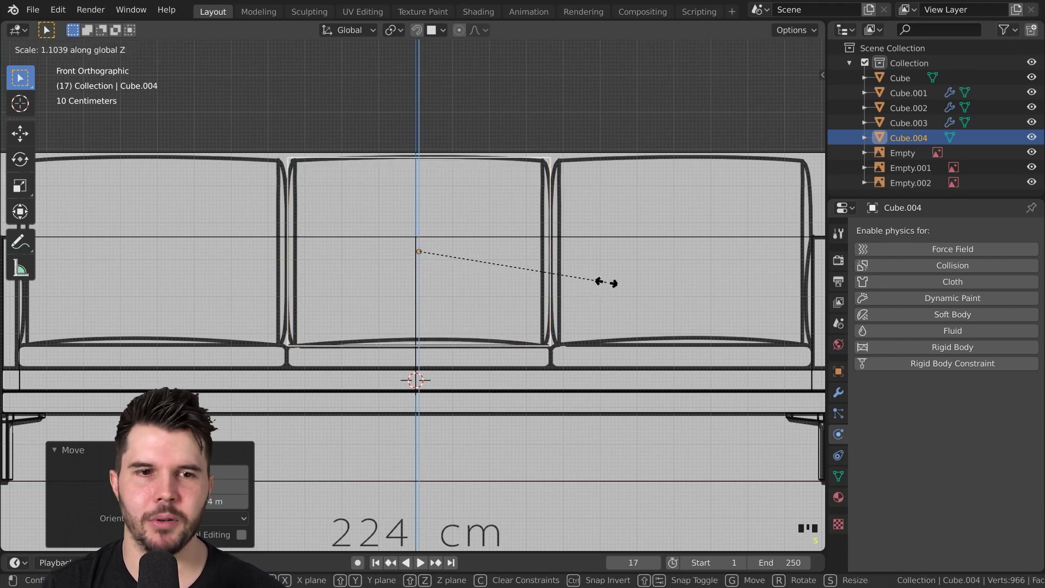
click(606, 281)
scroll(606, 280, down, 1)
key(g)
key(z)
click(606, 279)
Return to solid shading and scale the cube along Y into a thin upright slab
mouse_move(605, 280)
middle_down()
mouse_move(550, 316)
mouse_move(584, 308)
middle_up()
key(shift+z)
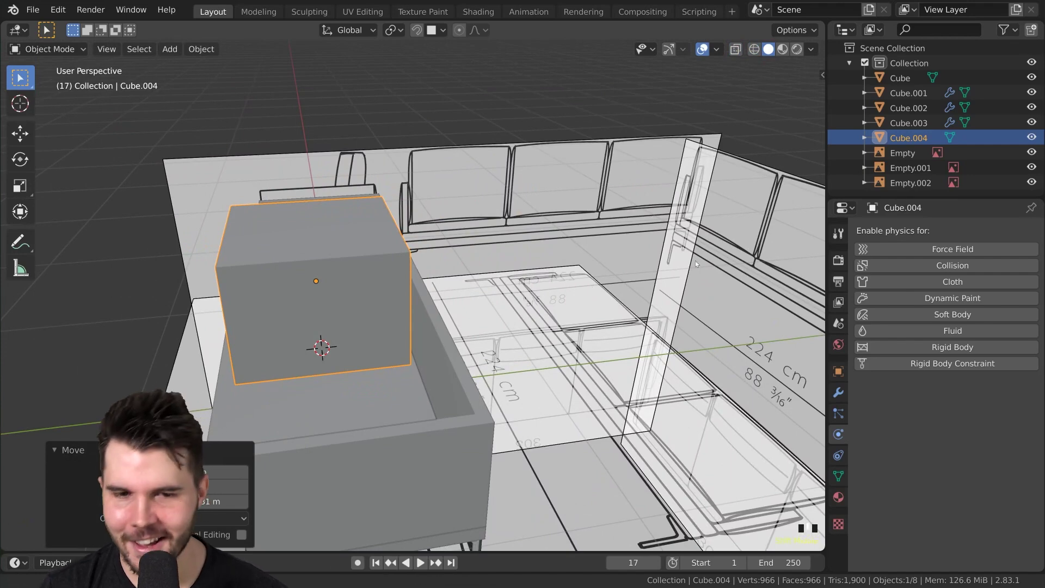
middle_drag(682, 265, 696, 258)
scroll(696, 258, up, 1)
key(s)
key(y)
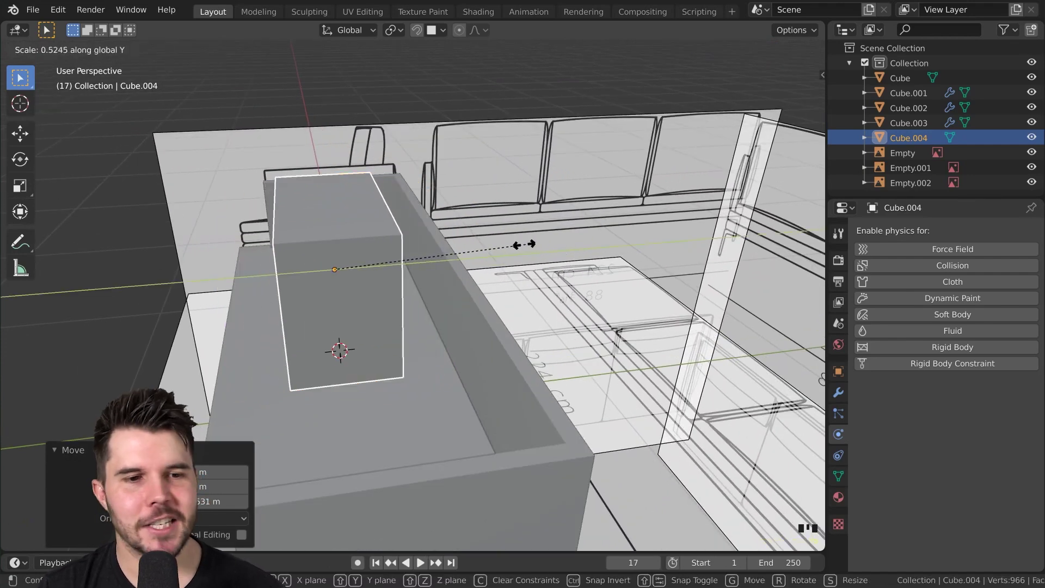
click(357, 264)
In the side view, move the slab along Y to the middle of the back cushion's profile on the blueprint
middle_drag(372, 267, 492, 201)
key(KP_7)
scroll(508, 298, up, 2)
shift+middle_drag(508, 297, 388, 281)
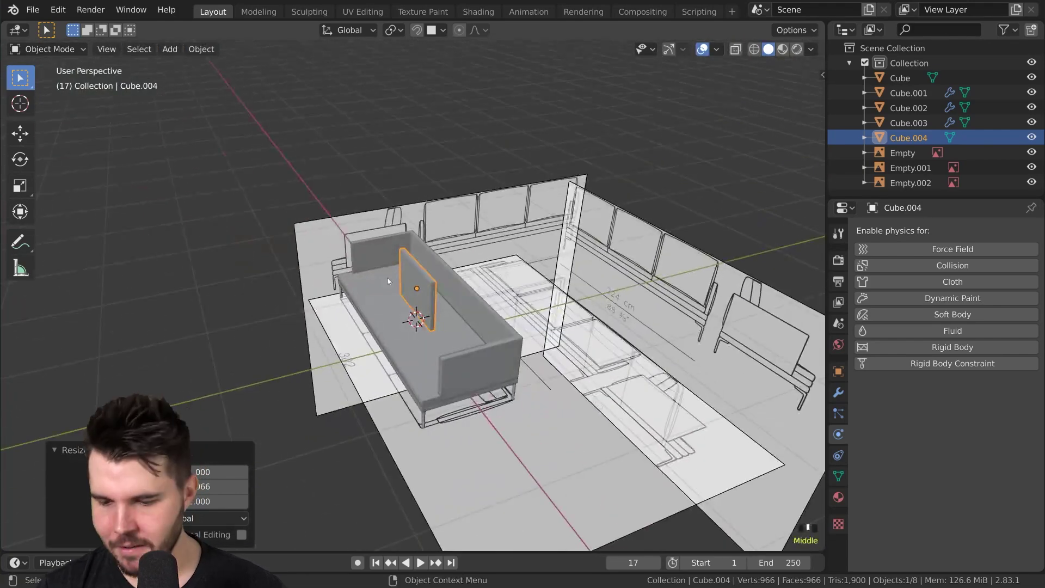
key(KP_3)
scroll(388, 281, up, 3)
key(g)
key(y)
click(468, 261)
middle_drag(468, 261, 514, 263)
key(KP_3)
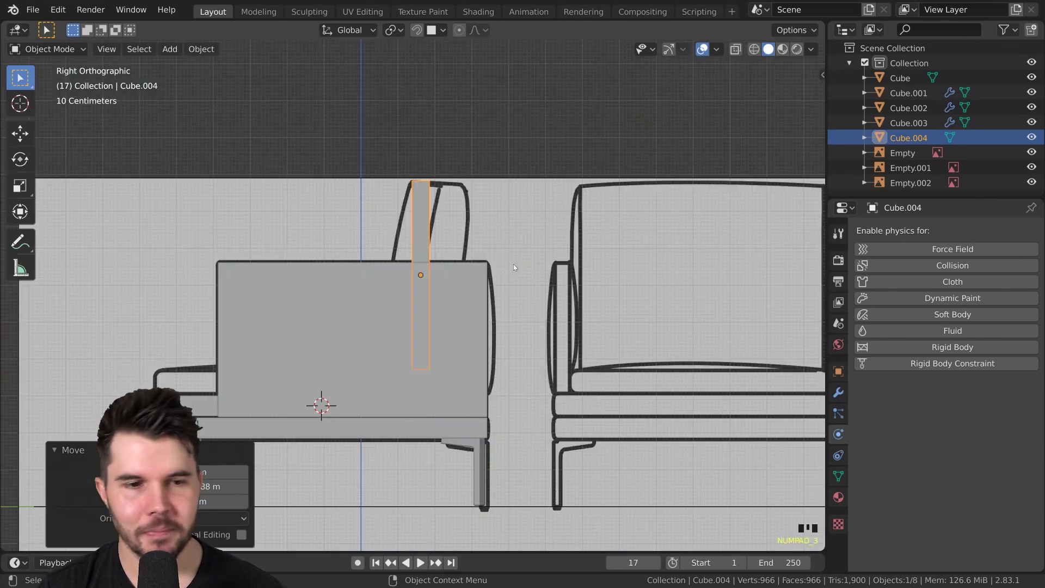
key(g)
click(435, 230)
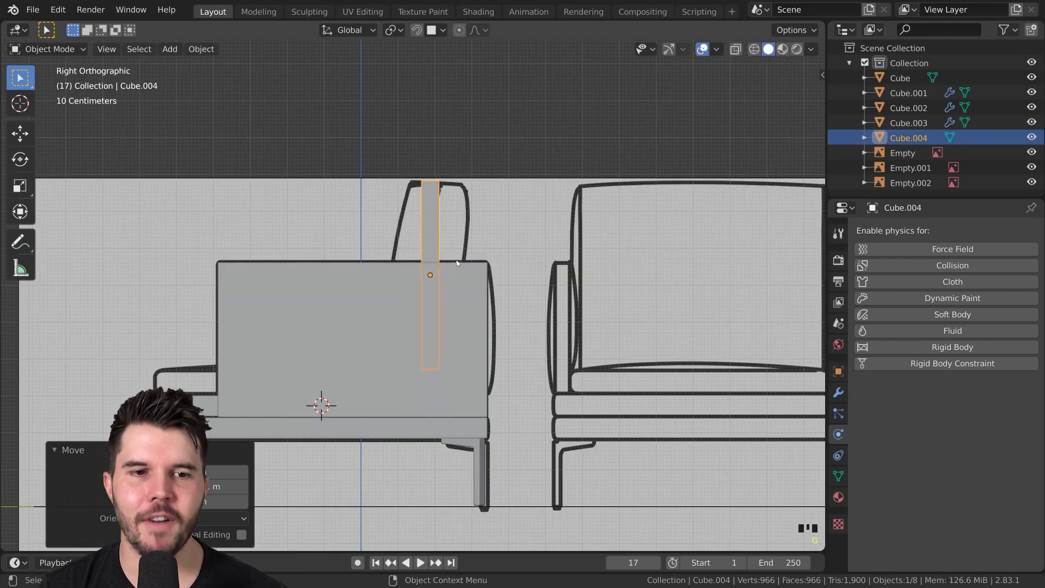
middle_drag(431, 243, 439, 259)
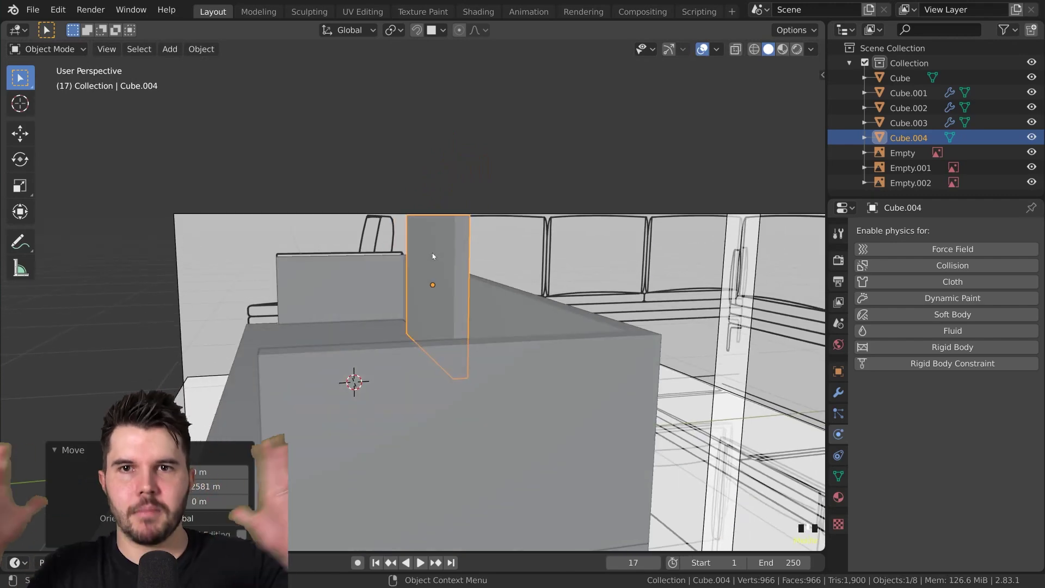
key(KP_3)
middle_drag(432, 253, 496, 312)
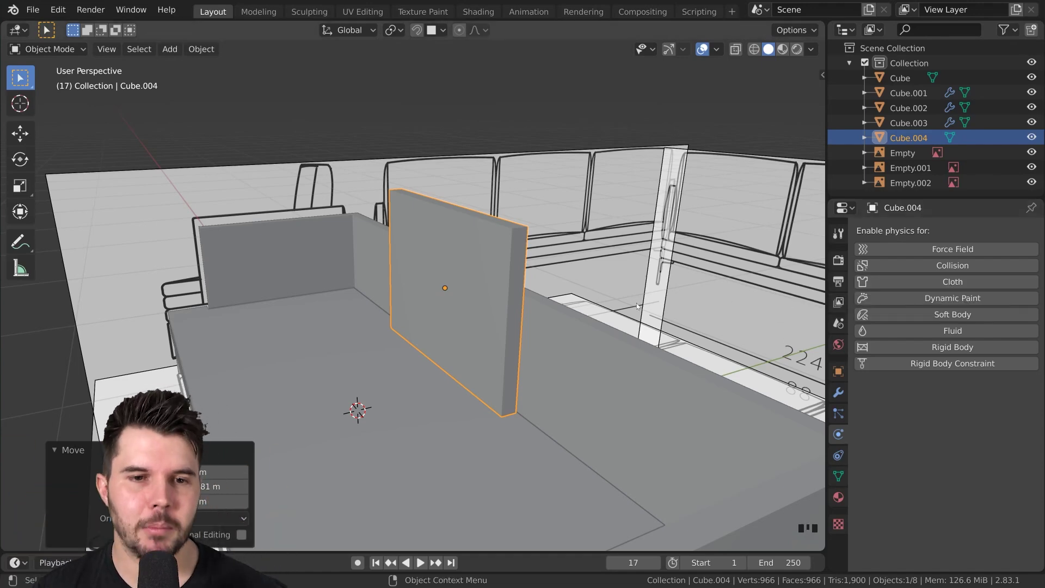
middle_drag(642, 294, 573, 314)
middle_drag(422, 225, 524, 226)
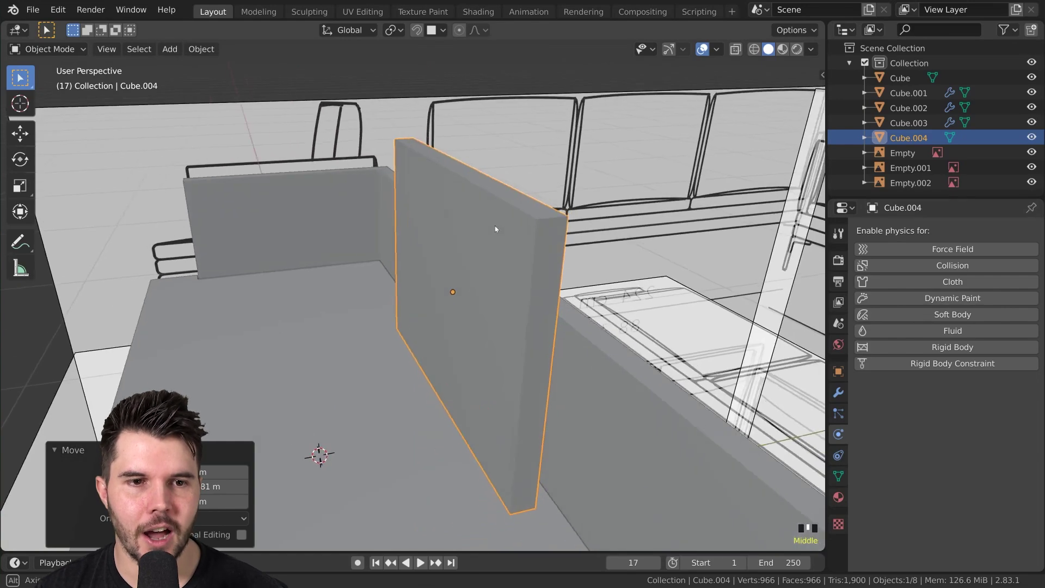
Switch to the browser, browse the William sofa page and enlarge the photo of the white corner sofa
key(alt+Tab)
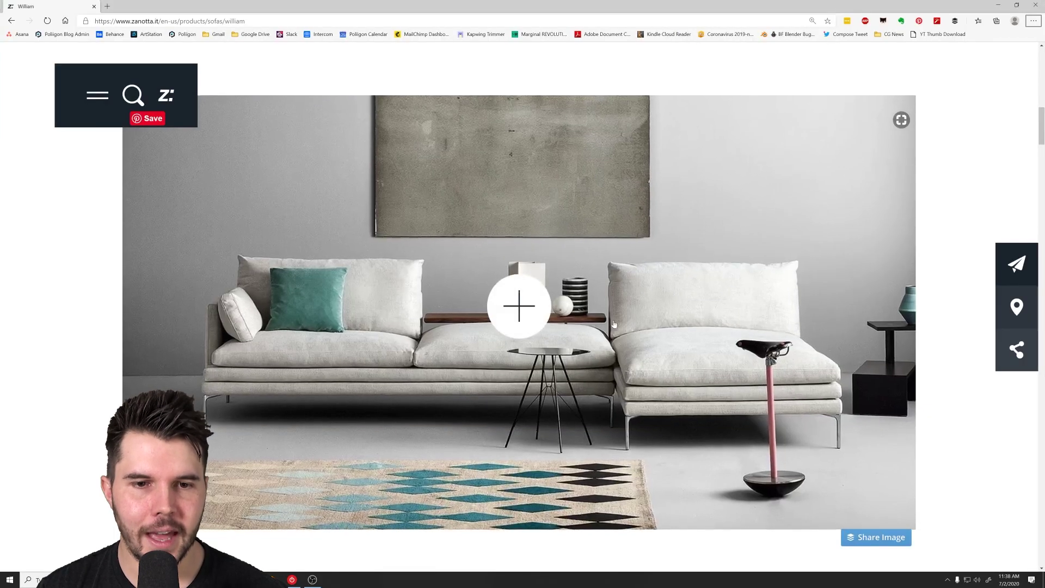
scroll(881, 354, down, 10)
scroll(881, 355, up, 15)
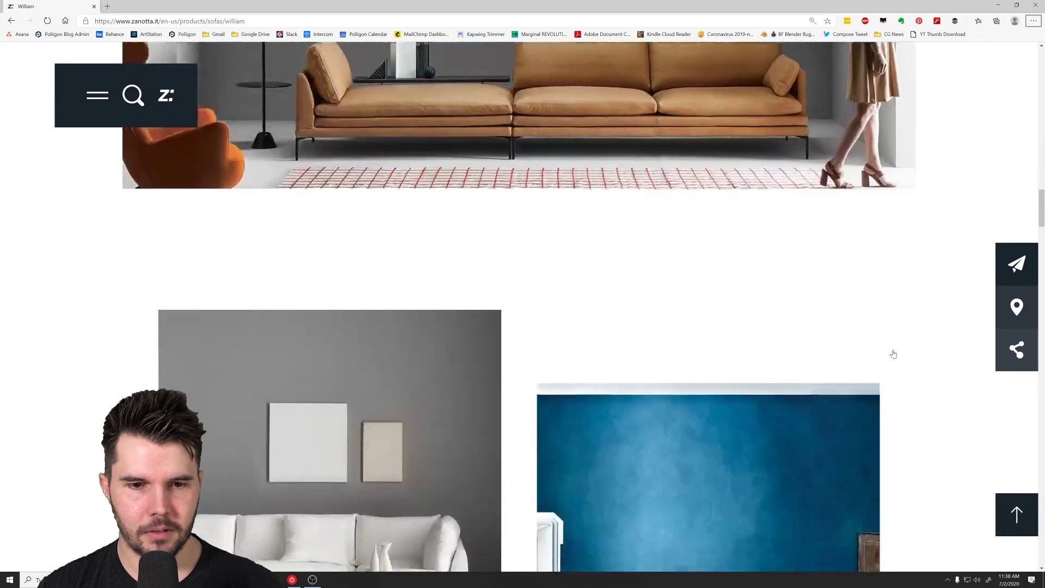
scroll(893, 353, down, 4)
click(389, 264)
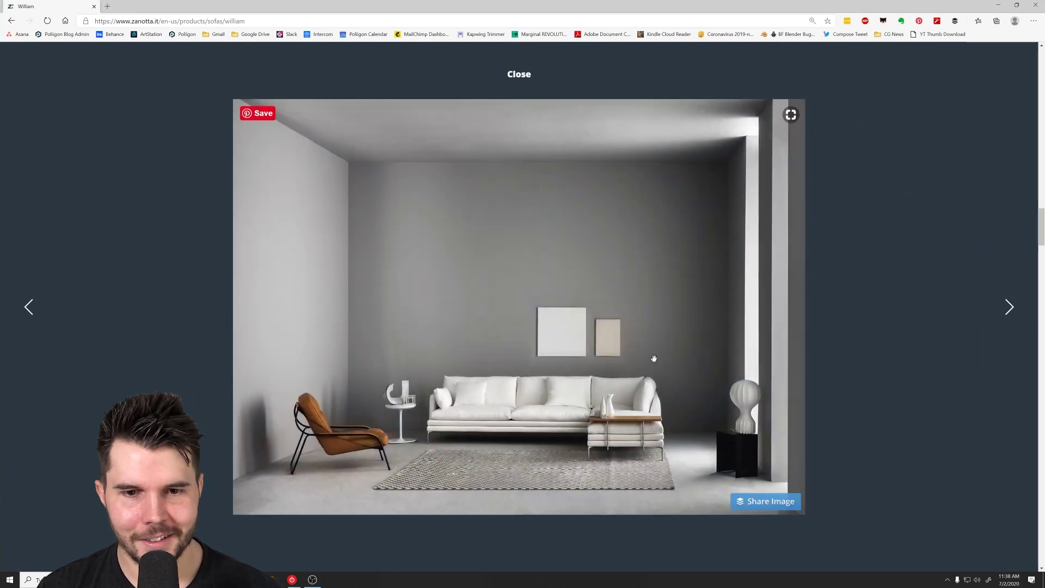
Open the enlarged sofa photo in its own tab, examine the cushions, close it and return to the page's photos
right_click(655, 360)
click(679, 367)
key(ctrl+Tab)
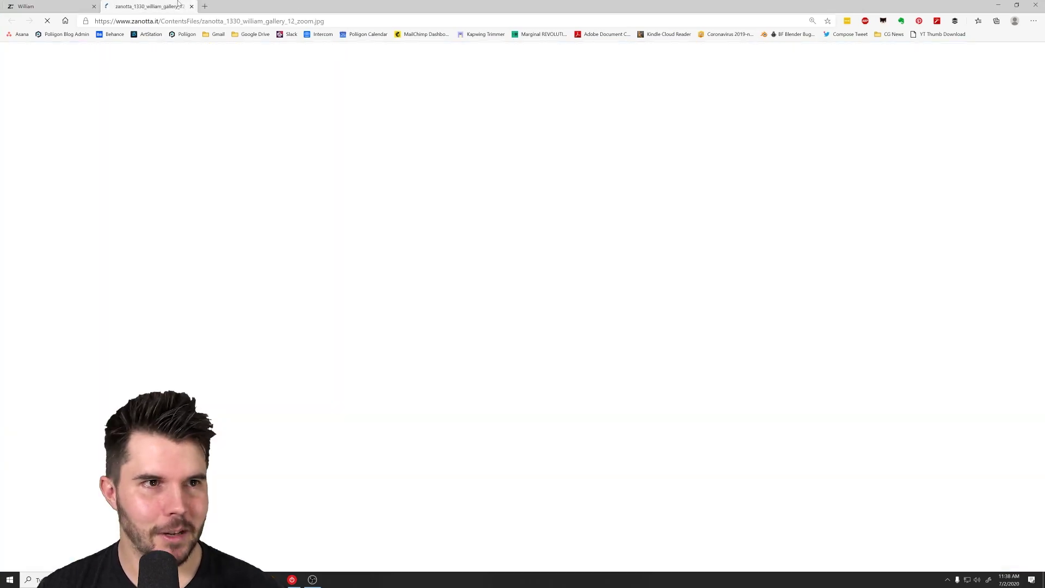
scroll(609, 384, down, 5)
scroll(608, 383, up, 2)
scroll(710, 332, right, 2)
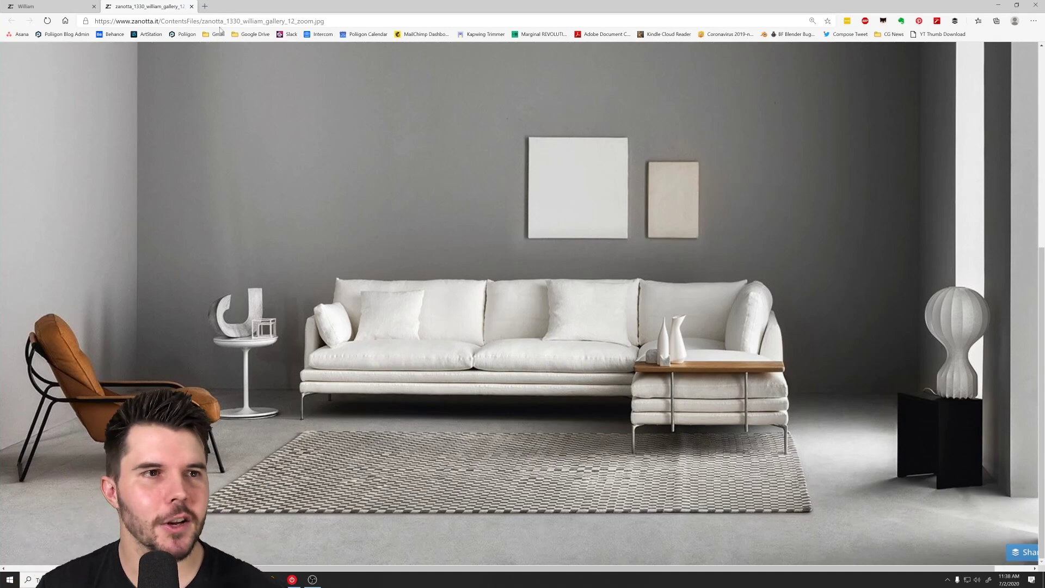
key(ctrl+w)
click(825, 344)
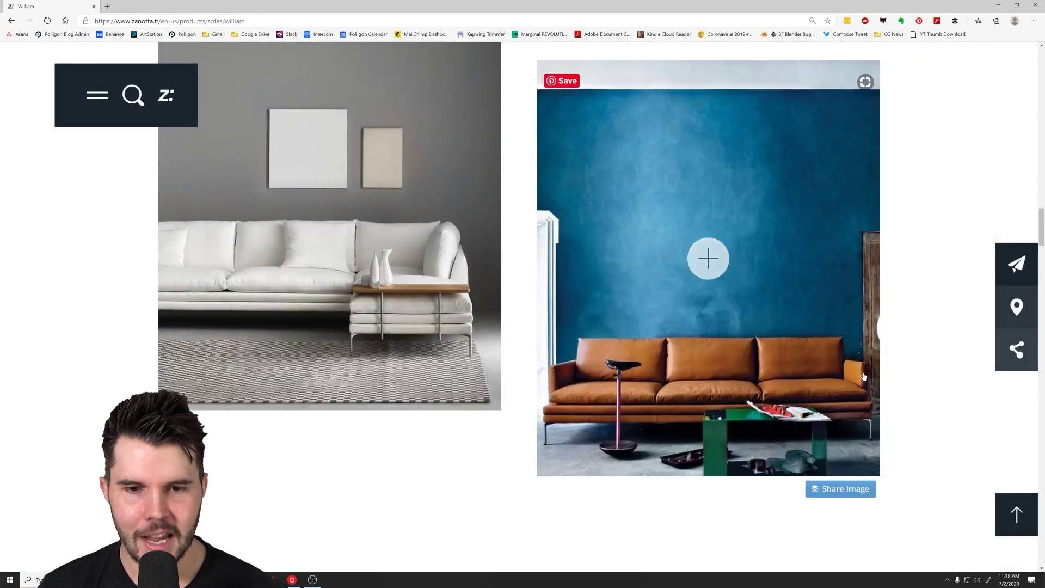
scroll(863, 376, down, 4)
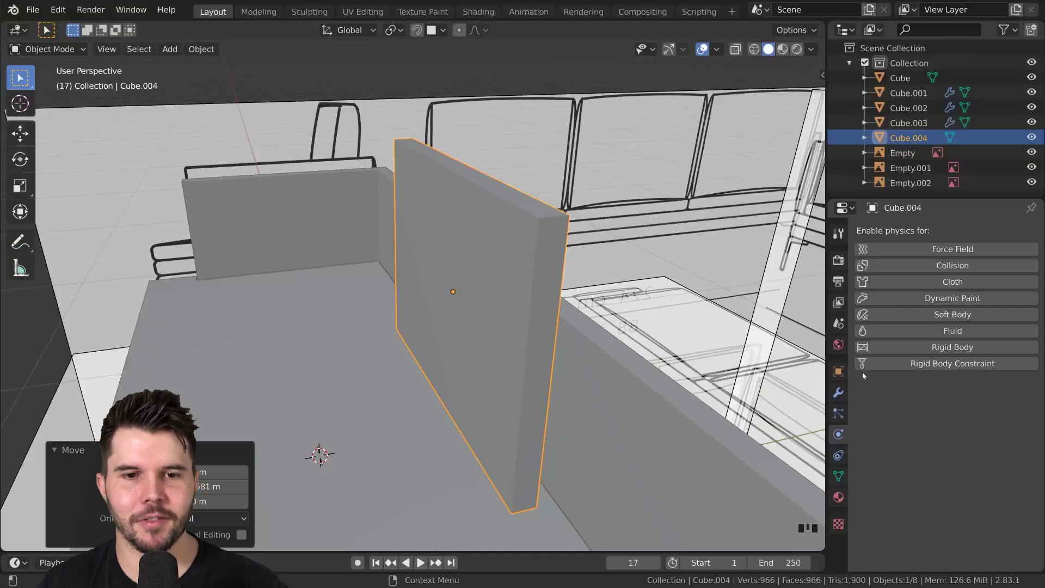
Back in Blender, examine the cushion slab from several angles and check its mesh in Edit Mode
scroll(540, 316, up, 3)
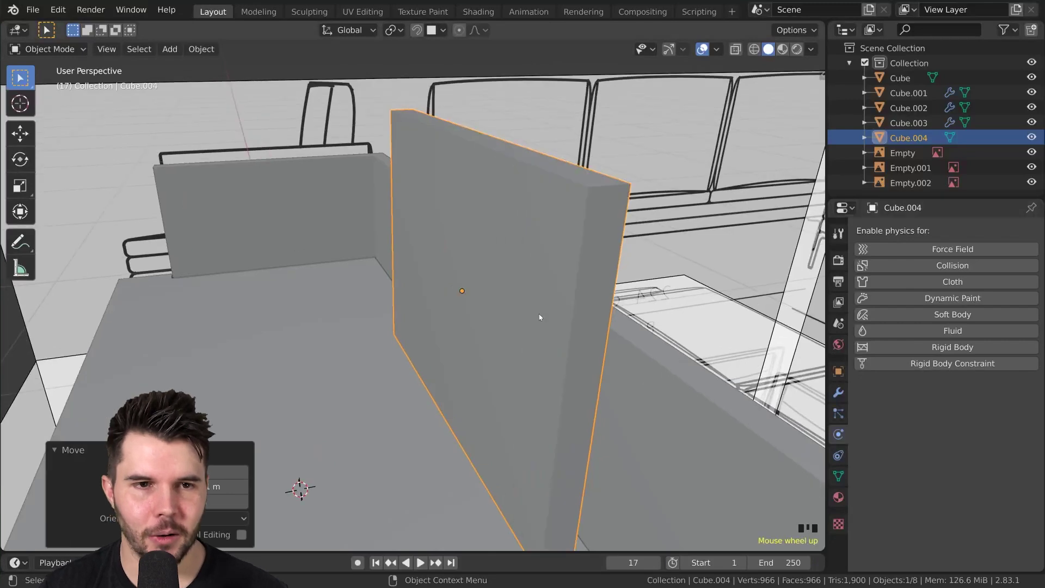
middle_drag(540, 314, 507, 236)
scroll(505, 242, down, 1)
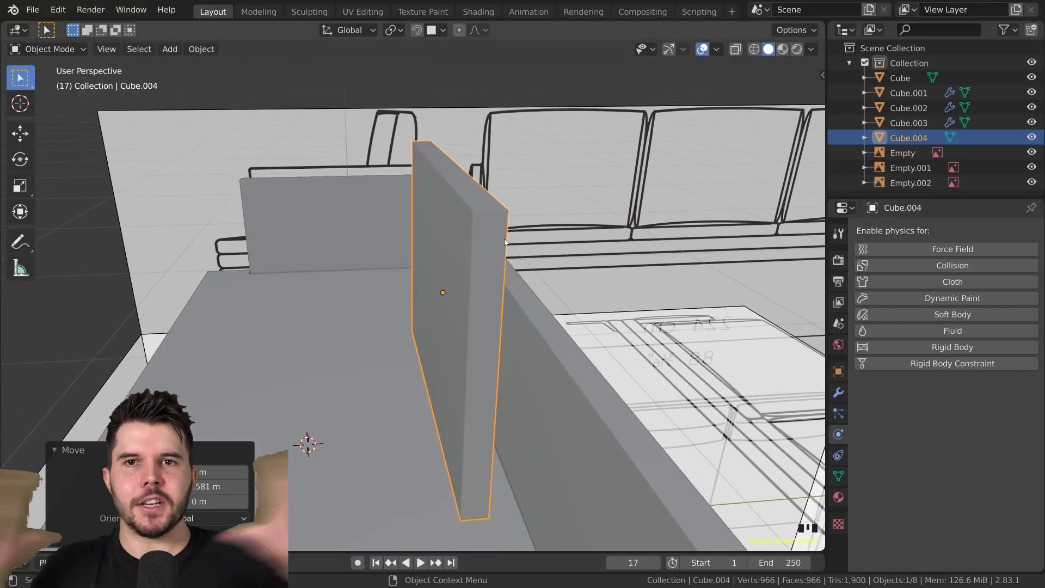
middle_drag(464, 216, 493, 238)
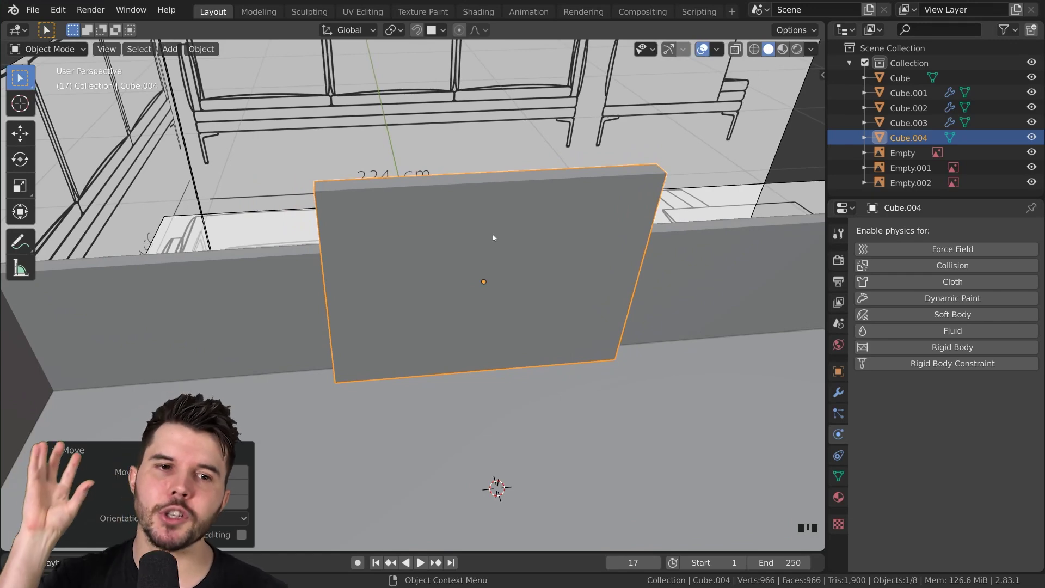
key(Tab)
mouse_move(494, 238)
middle_down()
mouse_move(417, 237)
mouse_move(662, 218)
mouse_move(528, 242)
middle_up()
key(1)
key(shift+z)
key(shift+z)
scroll(526, 243, up, 2)
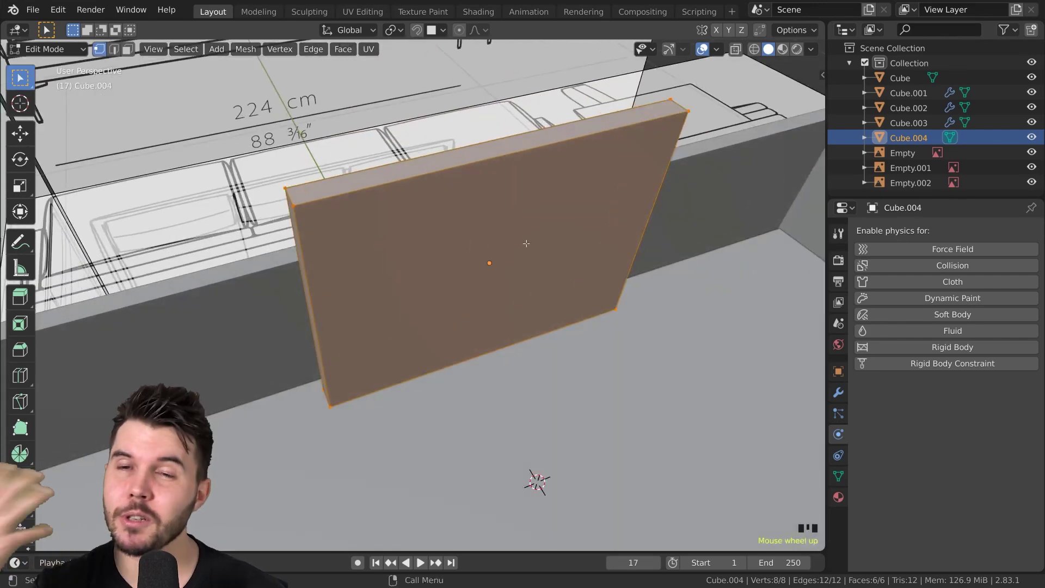
key(Tab)
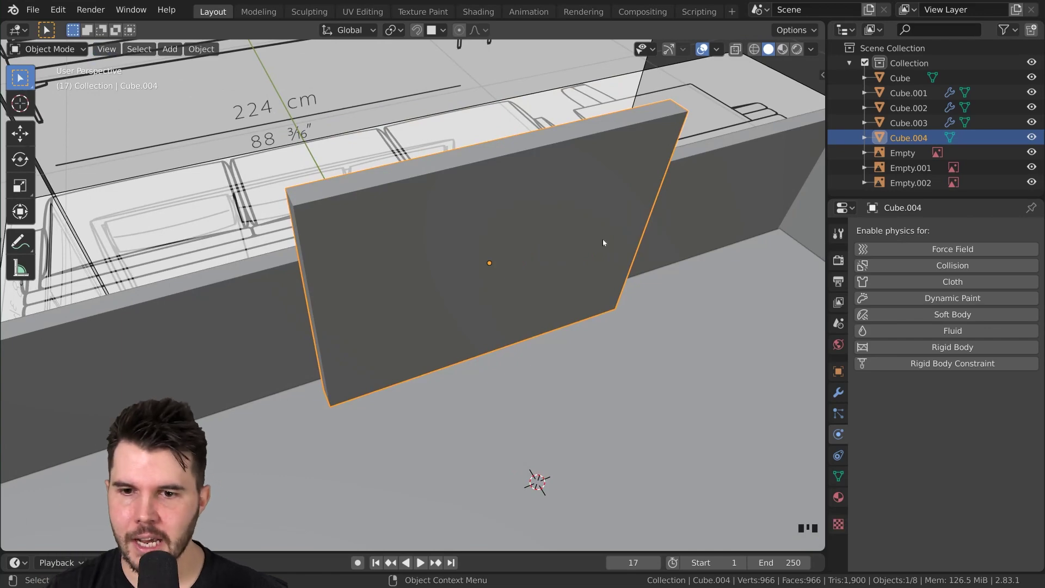
Add a Simple Subdivision Surface modifier to the cushion slab, raise its viewport level to 5 and apply it
click(838, 397)
click(899, 232)
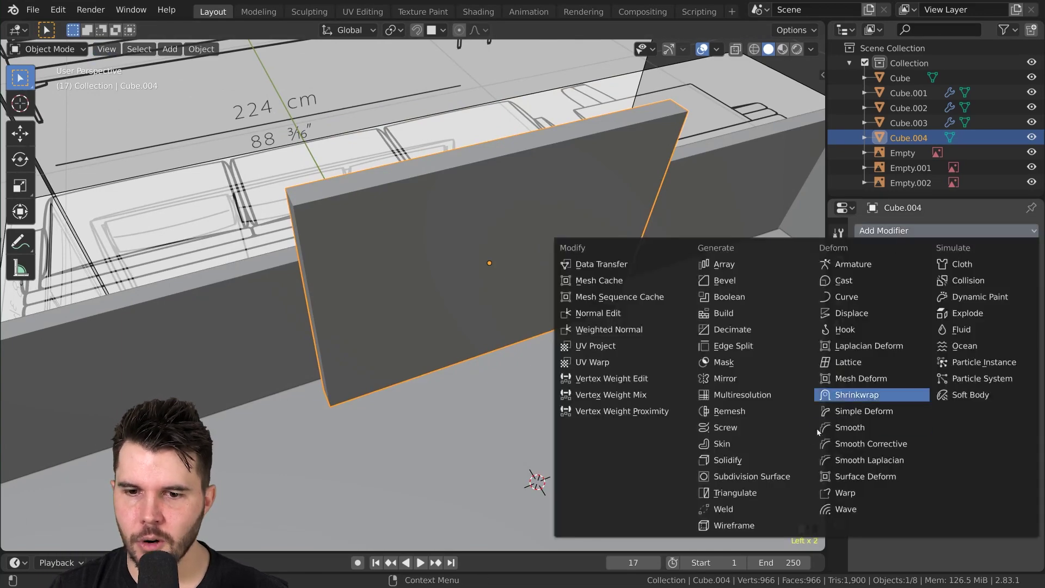
click(760, 477)
click(937, 342)
click(937, 342)
click(937, 342)
click(937, 342)
click(914, 276)
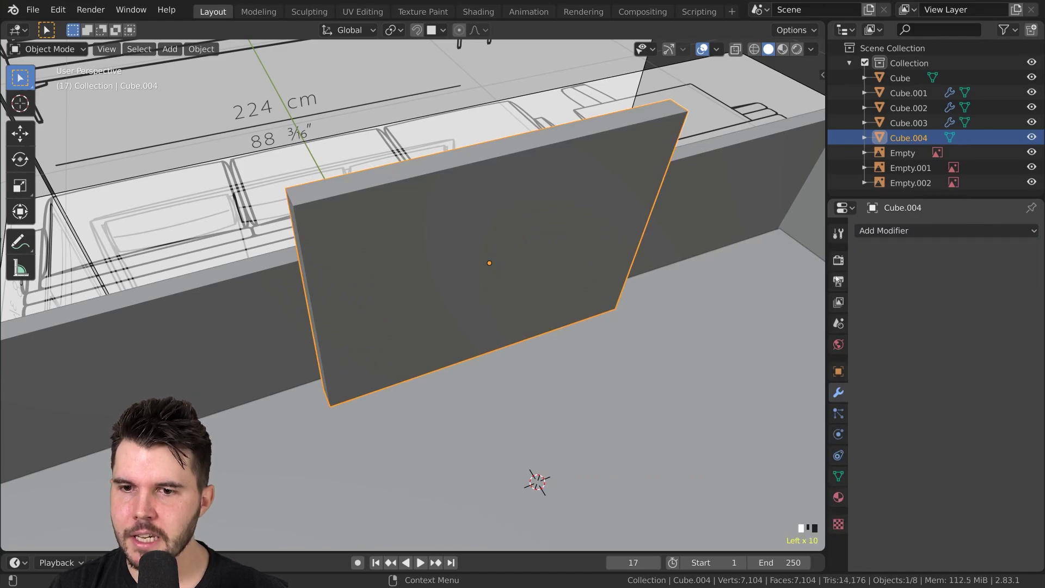
Examine the cushion slab's subdivided mesh in Edit Mode from the front, top and edge, checking the proportions of its faces
key(Tab)
scroll(380, 166, up, 3)
middle_drag(380, 166, 486, 248)
key(alt+a)
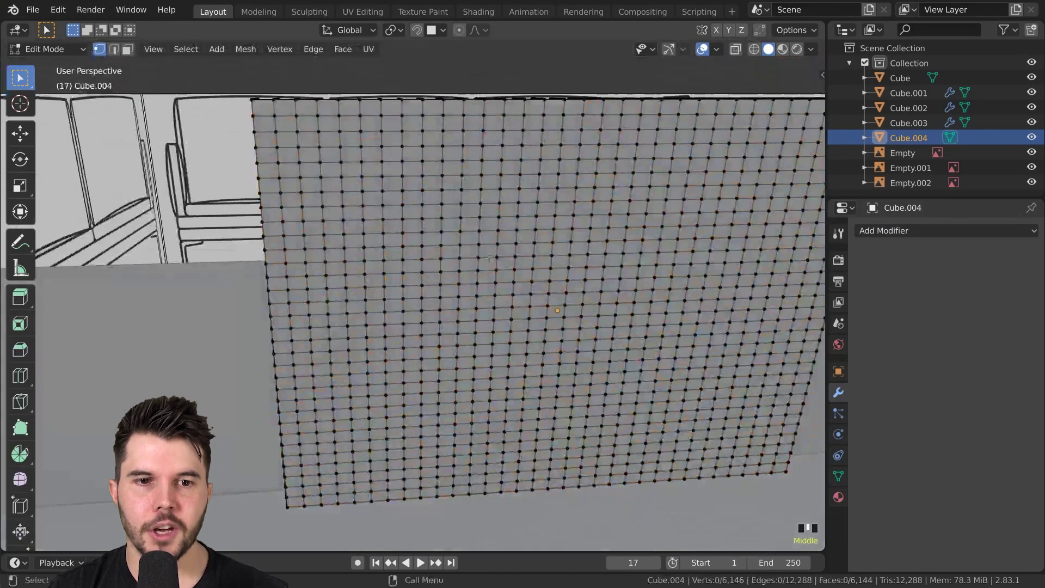
scroll(486, 248, down, 5)
middle_drag(486, 249, 540, 169)
scroll(440, 270, up, 4)
scroll(492, 234, down, 2)
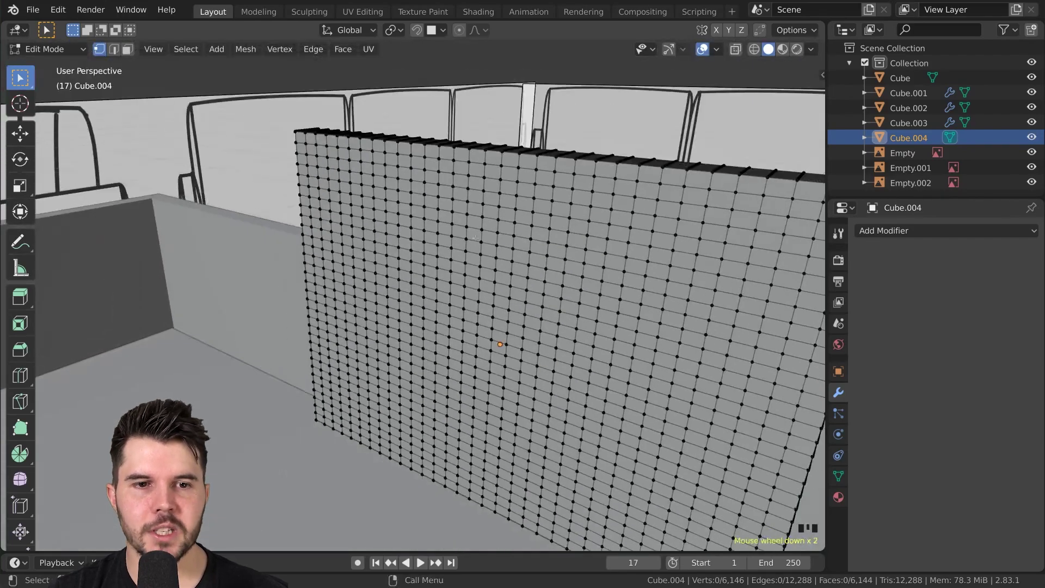
middle_drag(627, 302, 363, 232)
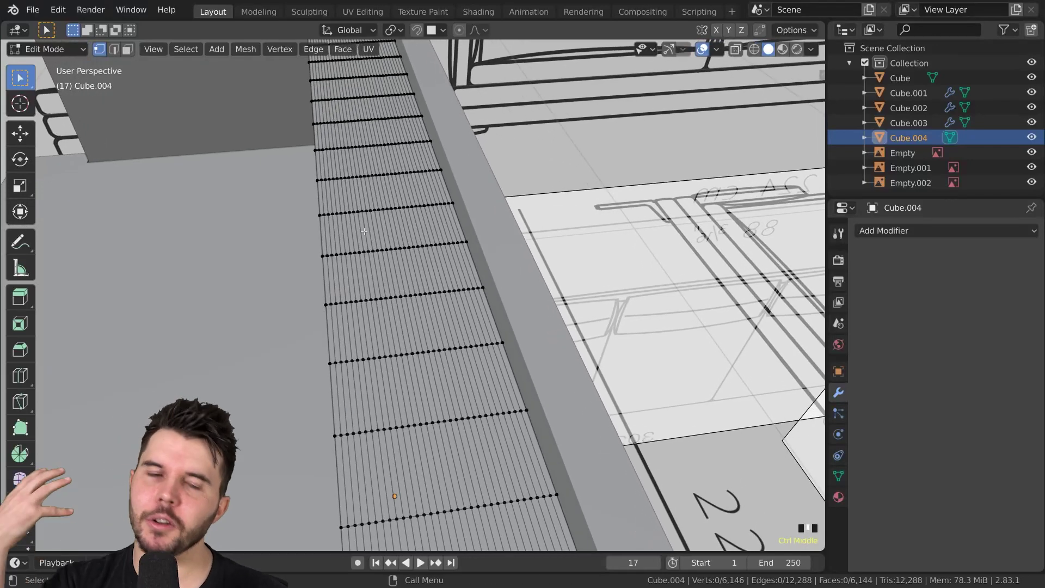
ctrl+middle_drag(386, 240, 378, 247)
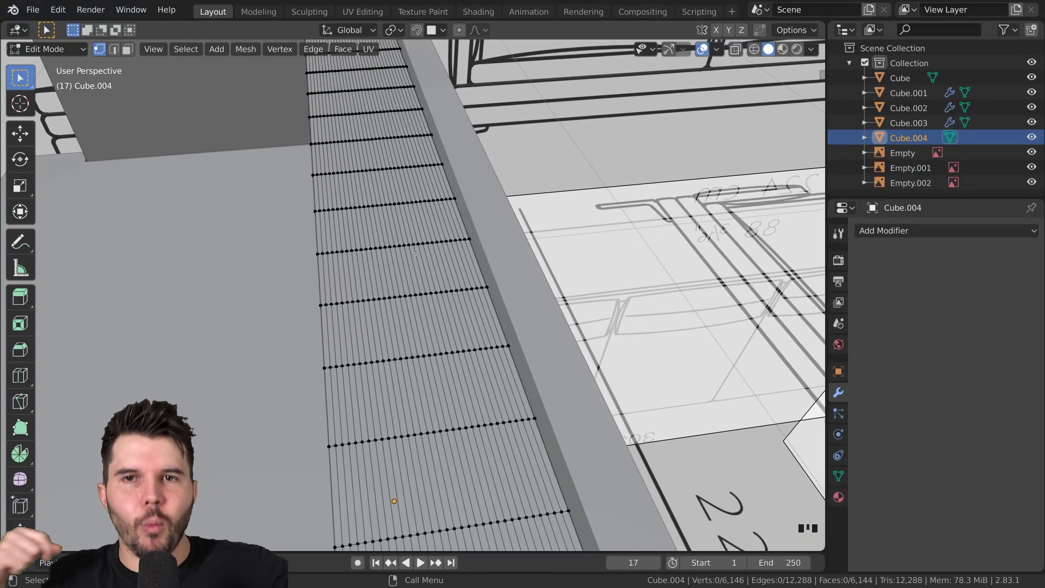
middle_drag(411, 225, 431, 224)
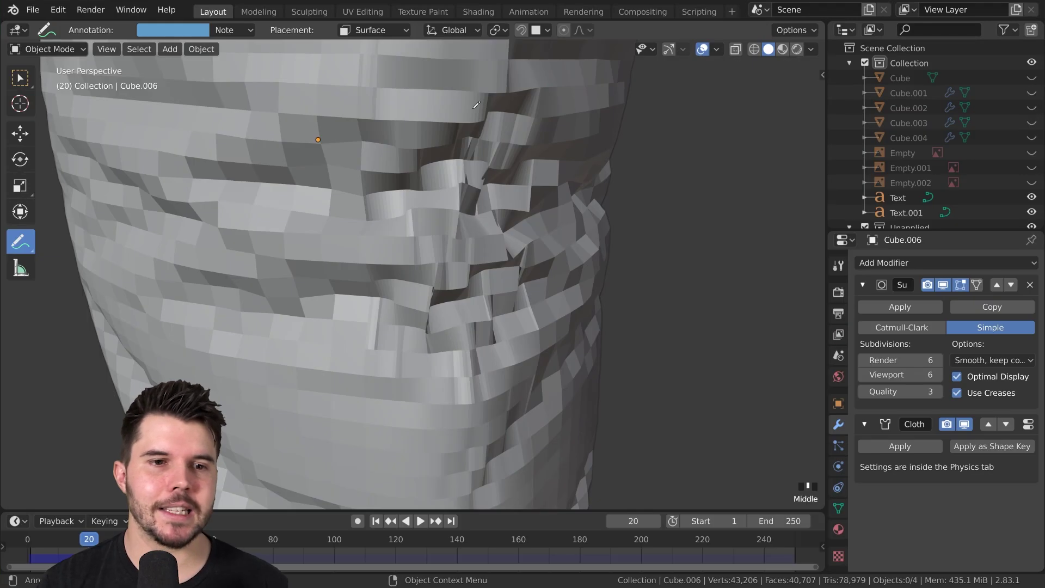
In the pillow comparison scene, circle the wrinkles on the non-square-faces pillow with an annotation and compare them with the square-faces pillow
mouse_move(581, 272)
mouse_down()
mouse_move(584, 146)
mouse_move(480, 103)
mouse_up()
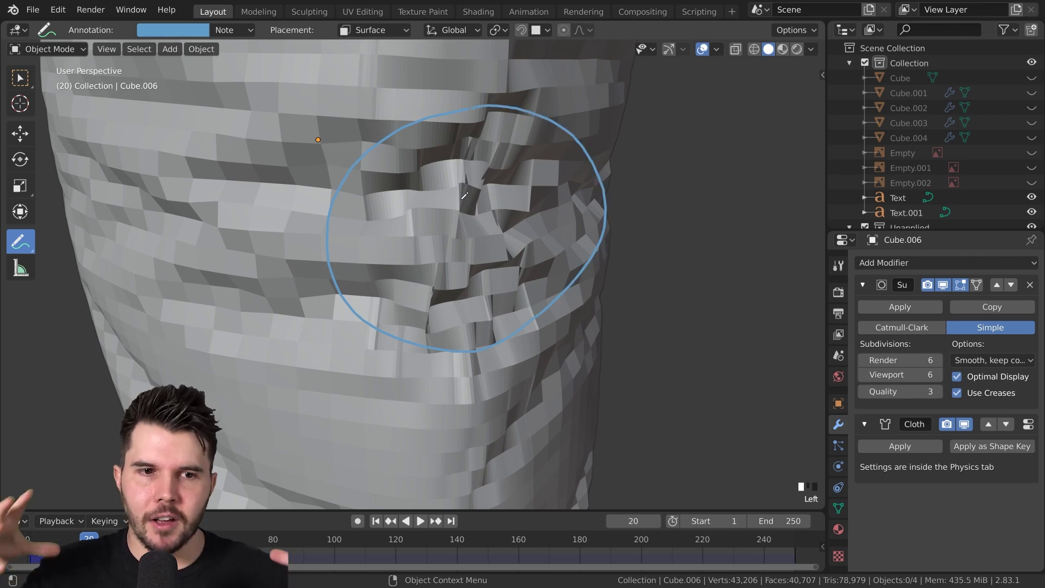
scroll(469, 173, down, 8)
middle_drag(469, 173, 521, 354)
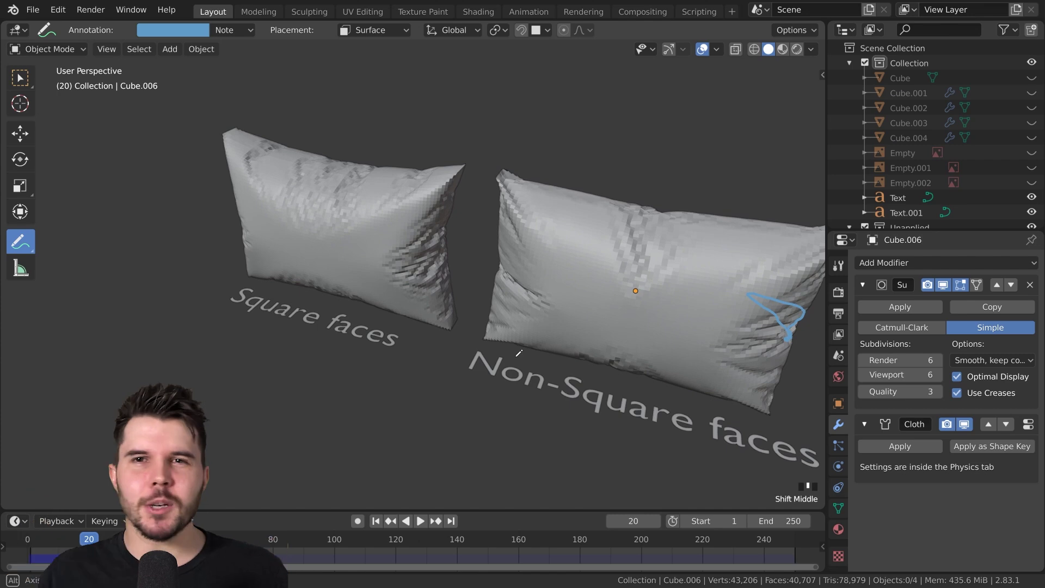
scroll(521, 355, up, 10)
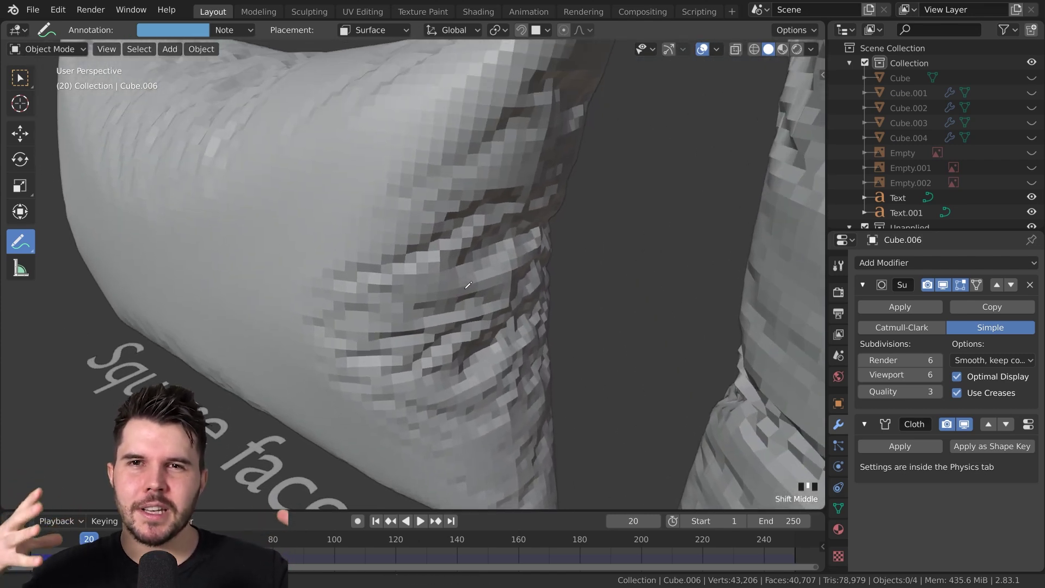
ctrl+middle_drag(467, 285, 435, 232)
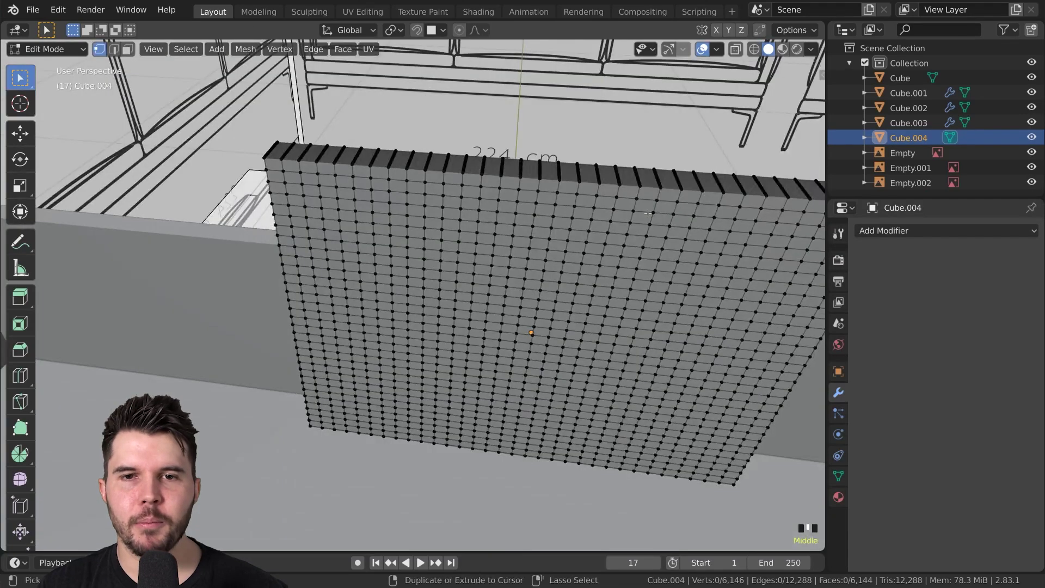
Undo applying the Simple Subdivision Surface modifier on the cushion slab
key(ctrl+z)
key(ctrl+z)
key(ctrl+z)
key(ctrl+z)
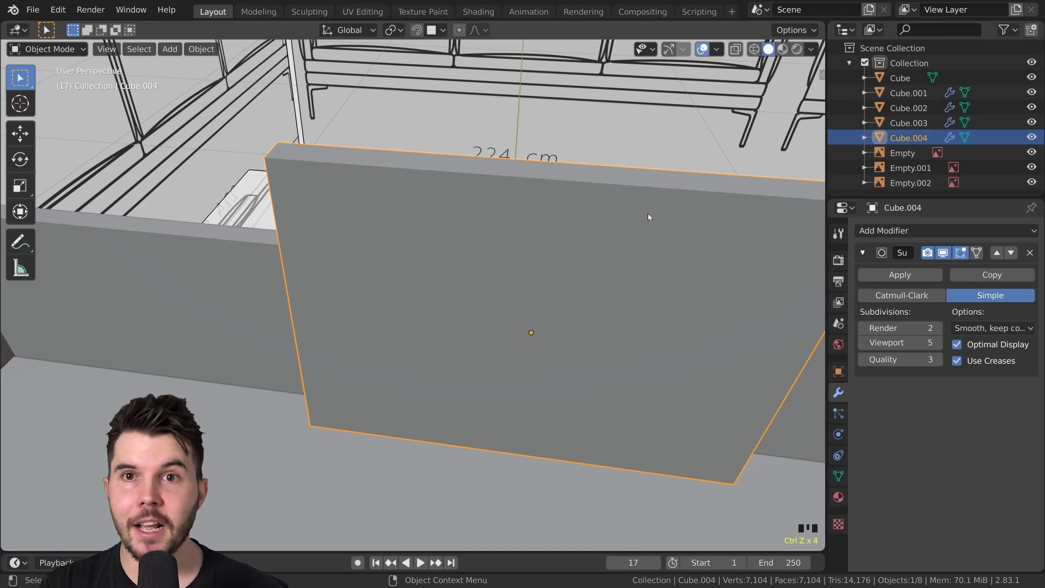
Cut 14 evenly spaced vertical edge loops across the cushion slab's width in Edit Mode
key(Tab)
scroll(416, 208, up, 3)
scroll(415, 209, down, 3)
middle_drag(416, 208, 296, 228)
scroll(327, 299, down, 1)
middle_drag(506, 234, 474, 272)
scroll(501, 226, up, 2)
scroll(474, 272, up, 1)
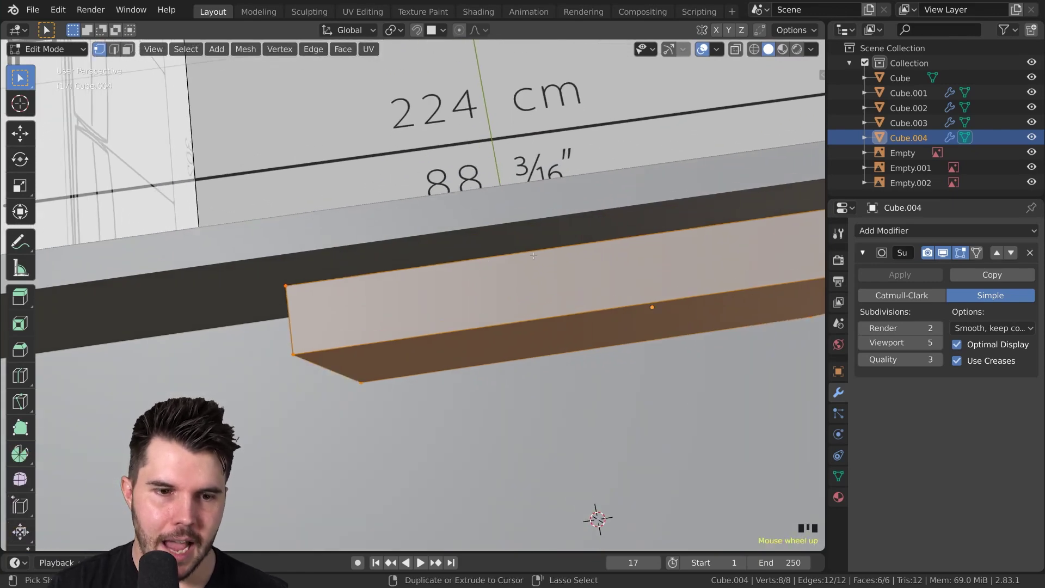
key(ctrl+r)
scroll(550, 247, up, 9)
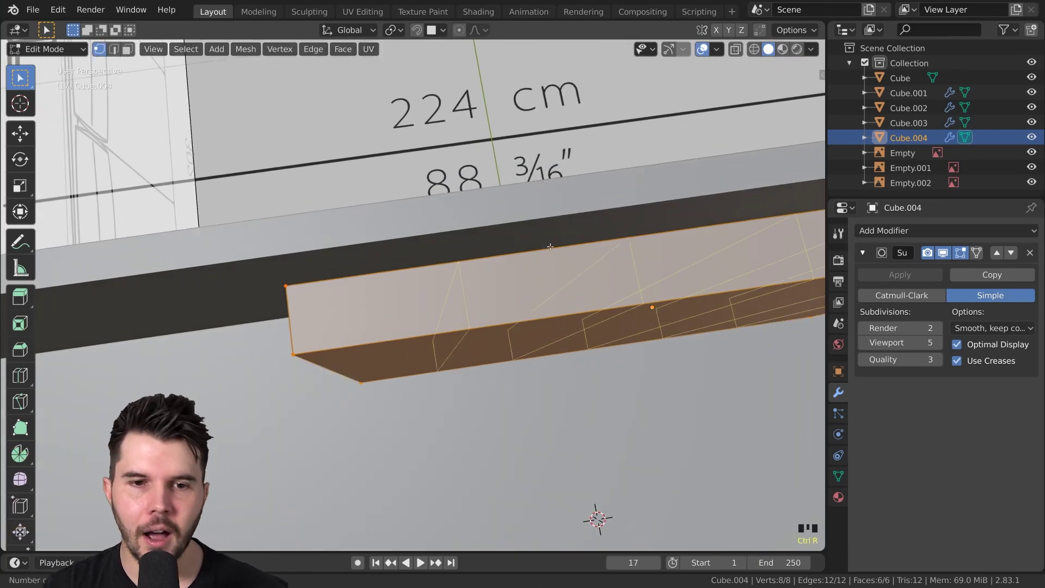
scroll(550, 246, up, 1)
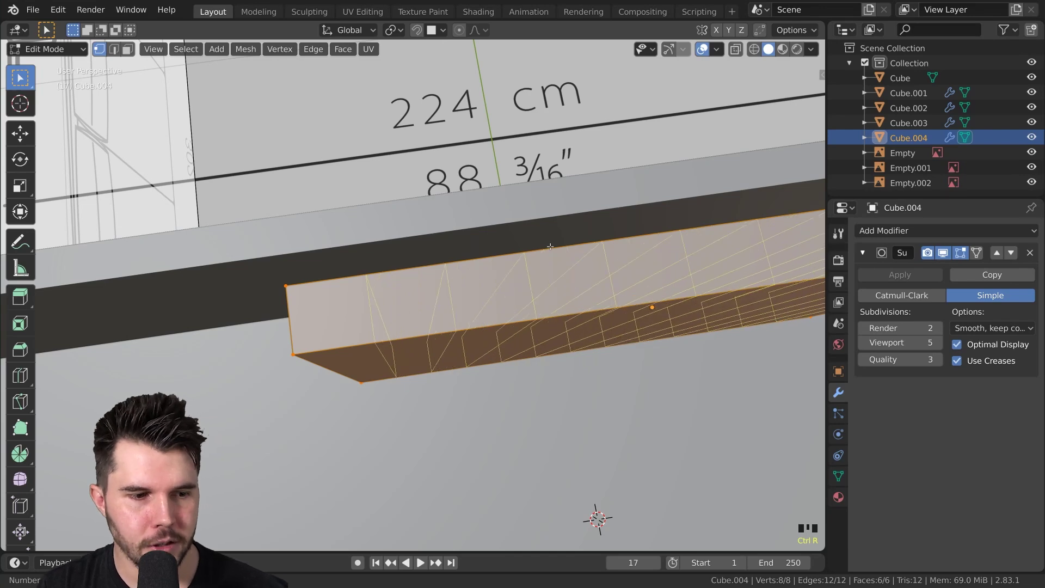
scroll(551, 247, up, 3)
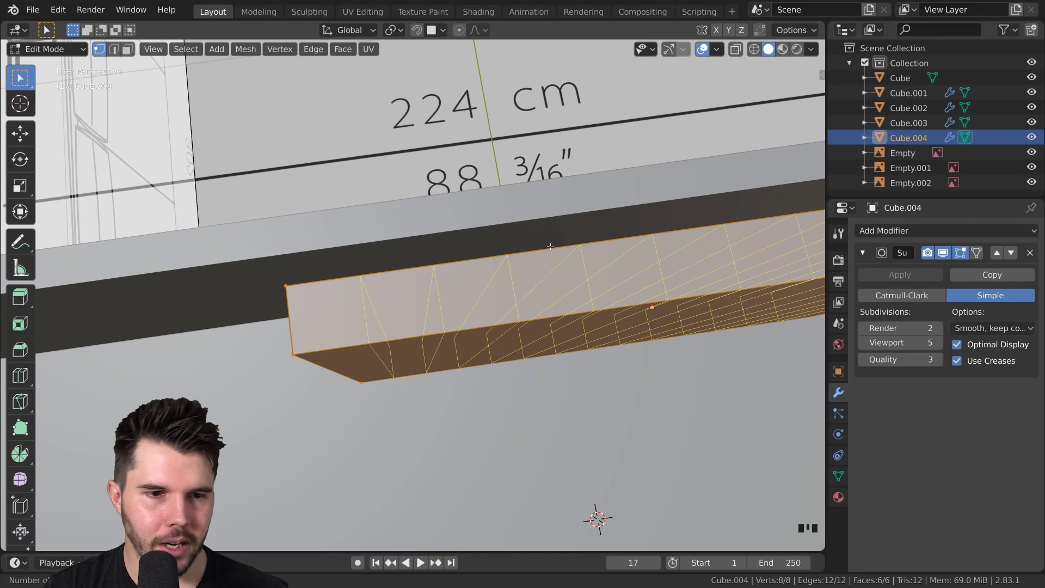
scroll(550, 247, up, 1)
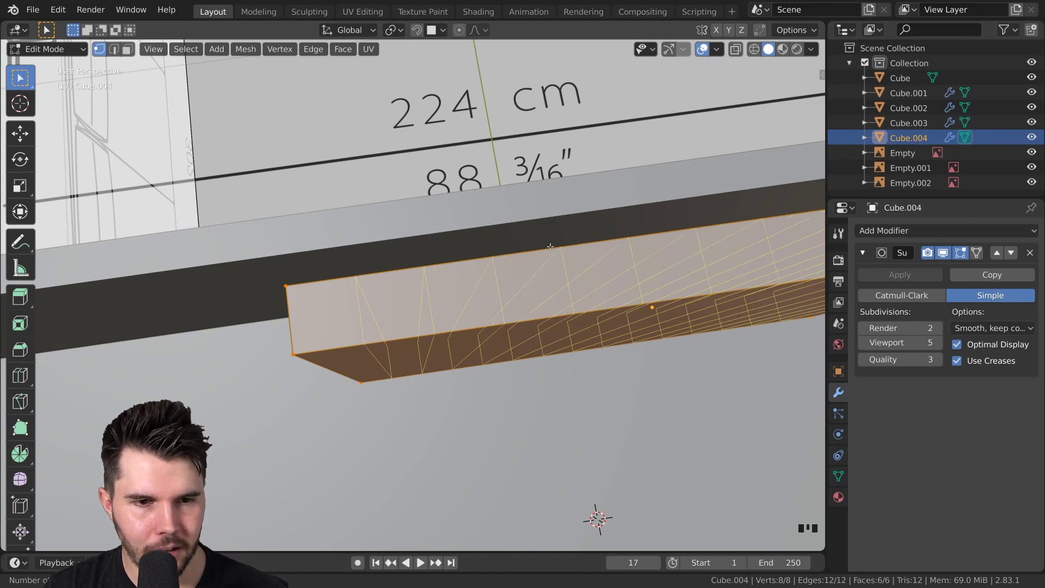
click(551, 246)
click(550, 247)
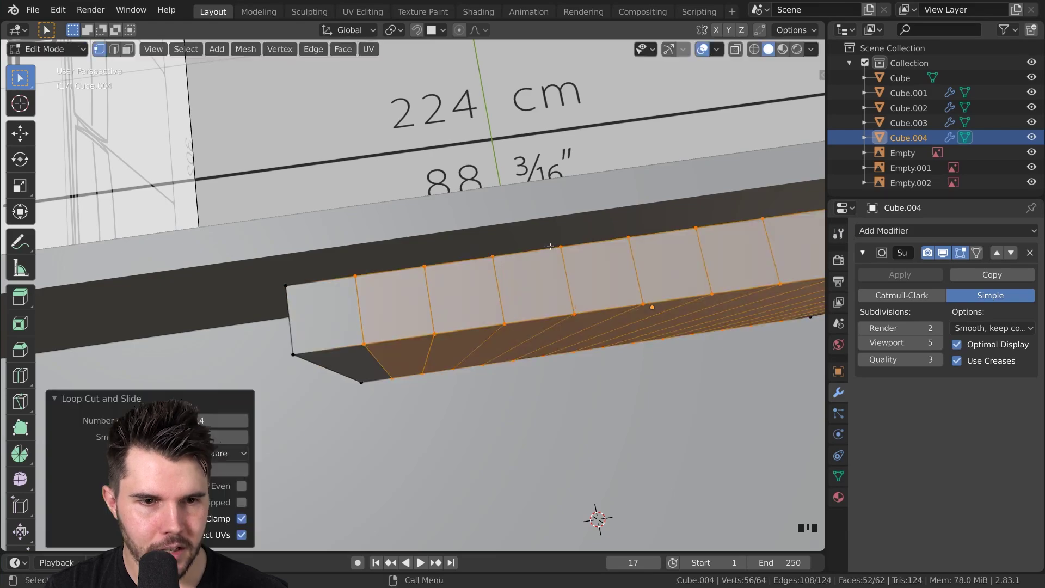
Try 12 cuts for the vertical edge loops and return the number of cuts to 14
mouse_move(550, 321)
middle_down()
mouse_move(667, 270)
mouse_move(613, 250)
mouse_move(538, 334)
middle_up()
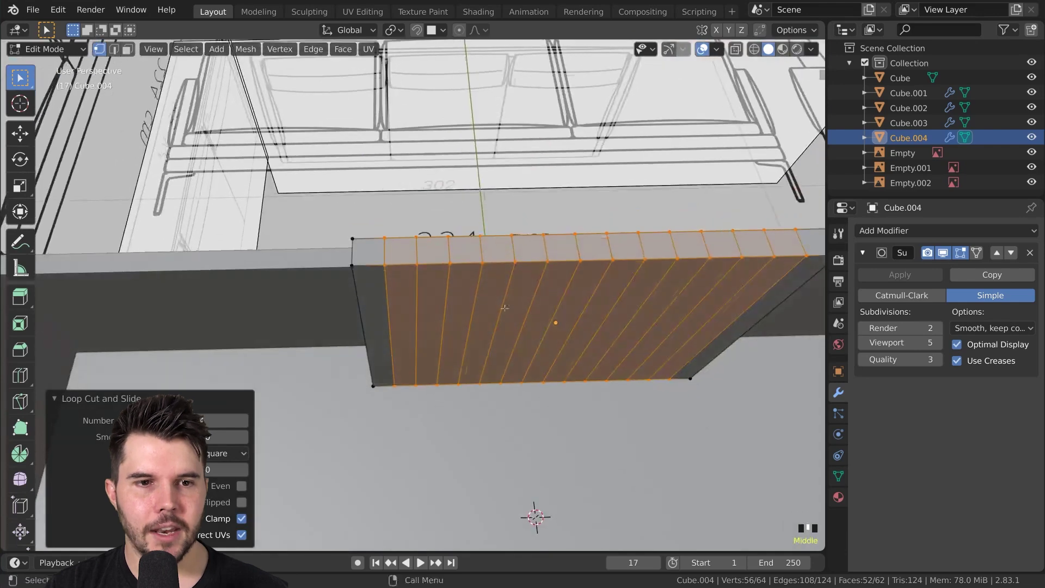
middle_drag(554, 232, 395, 343)
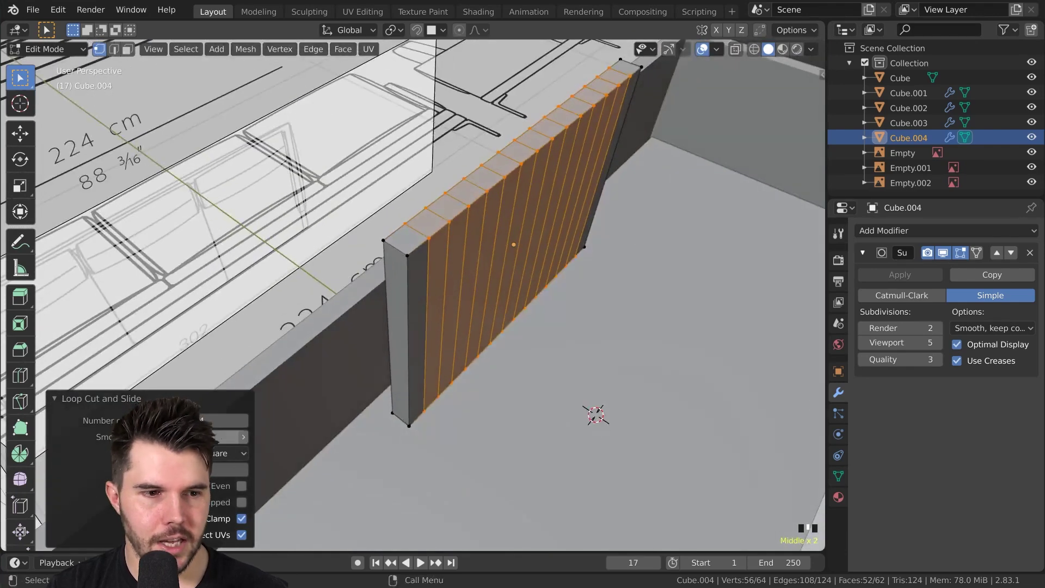
drag(218, 420, 203, 419)
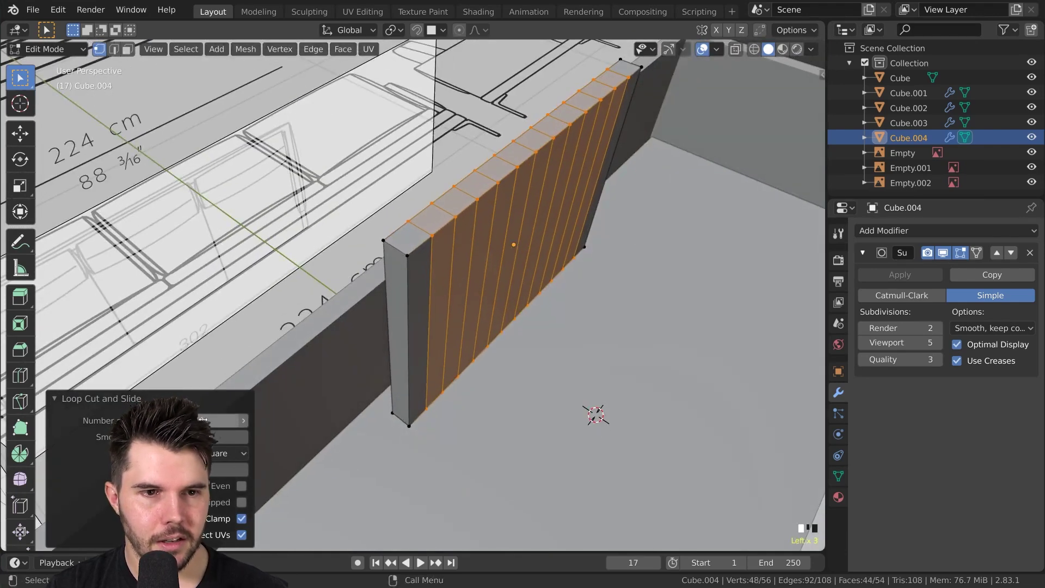
click(244, 422)
middle_drag(283, 381, 347, 349)
click(190, 399)
Cut 11 evenly spaced horizontal edge loops down the cushion slab's height so its front faces are roughly square
middle_drag(413, 338, 460, 315)
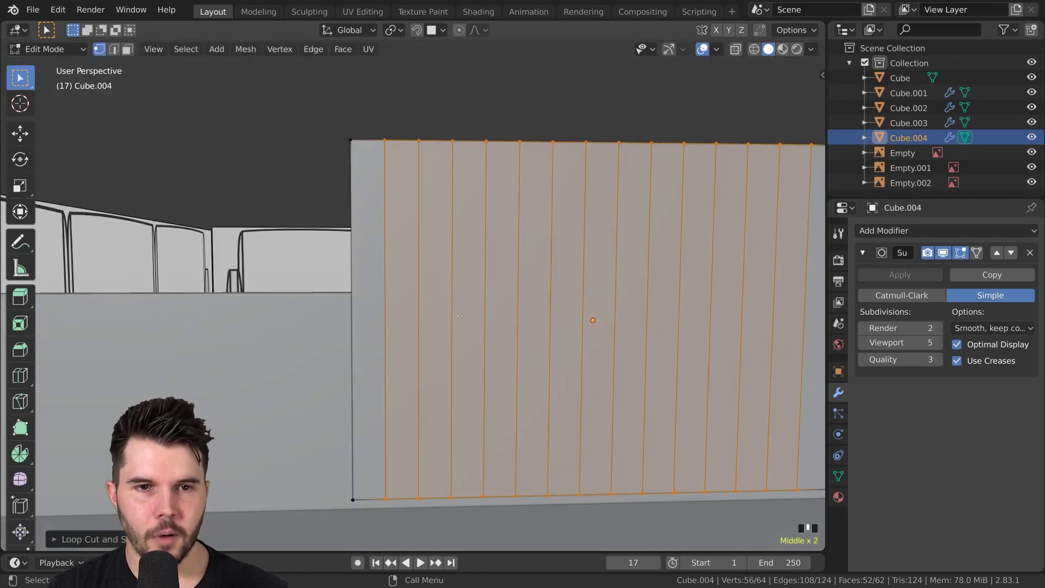
key(ctrl+r)
scroll(366, 286, up, 9)
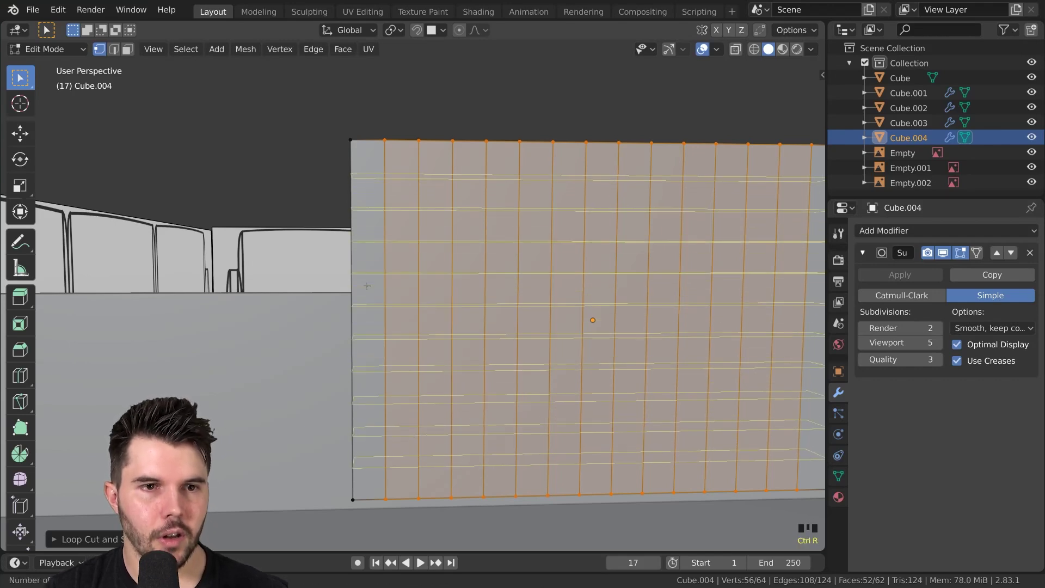
scroll(367, 285, up, 1)
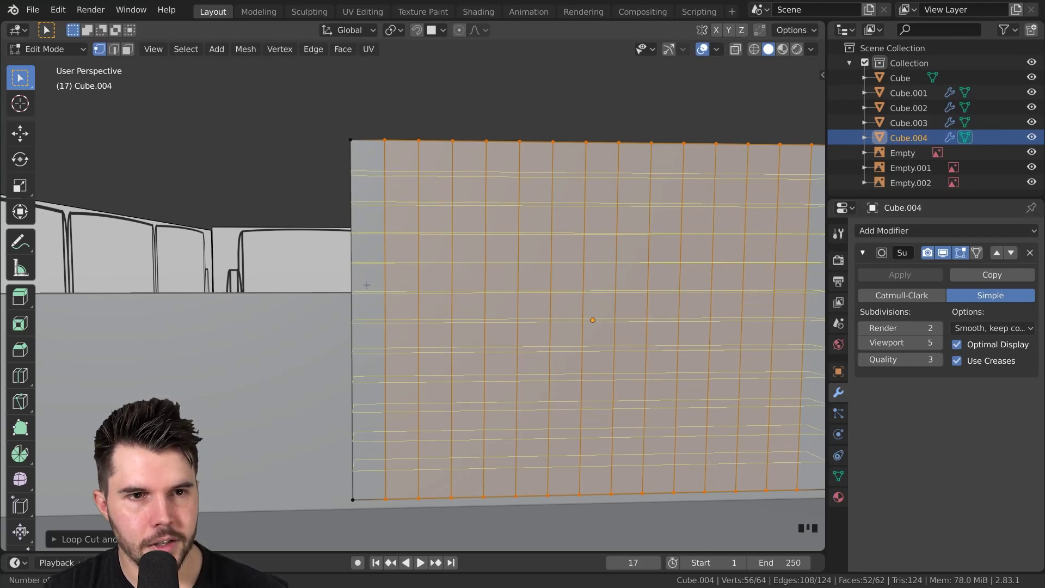
click(367, 285)
right_click(364, 279)
scroll(400, 324, up, 3)
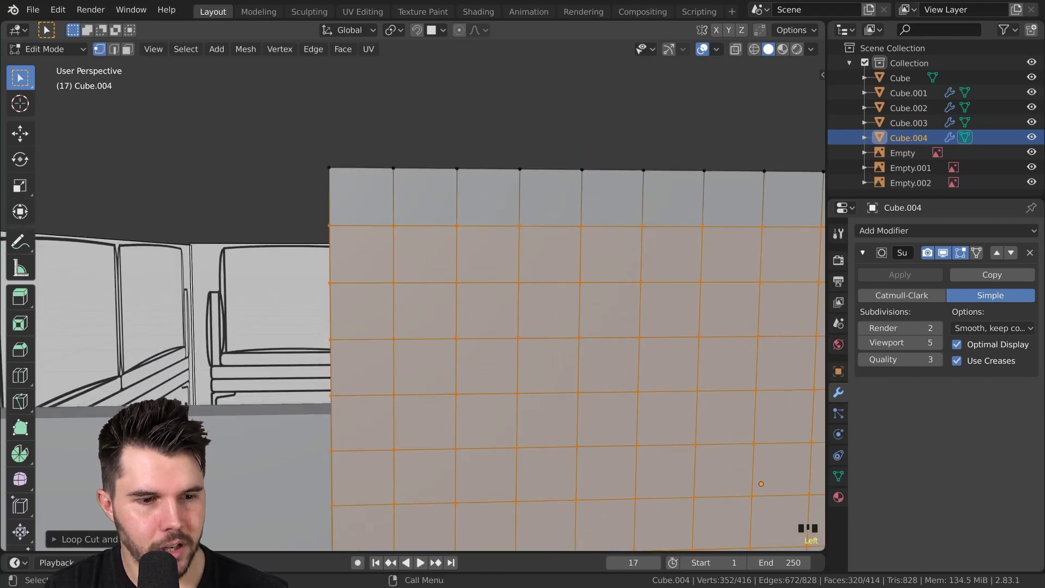
Try 12 cuts for the horizontal edge loops and return the number of cuts to 11
click(82, 539)
click(243, 421)
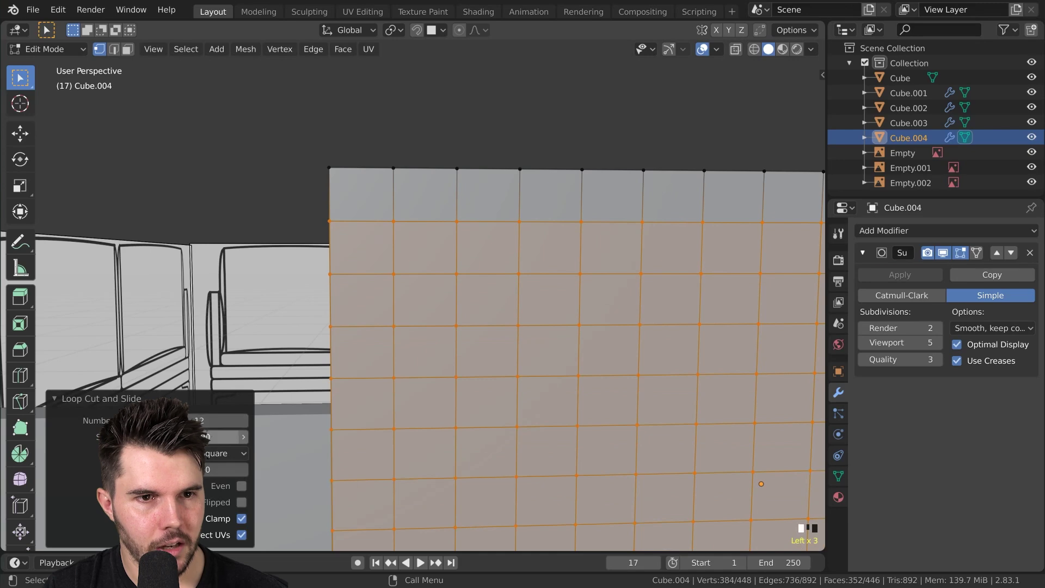
click(194, 421)
scroll(414, 349, down, 4)
click(54, 398)
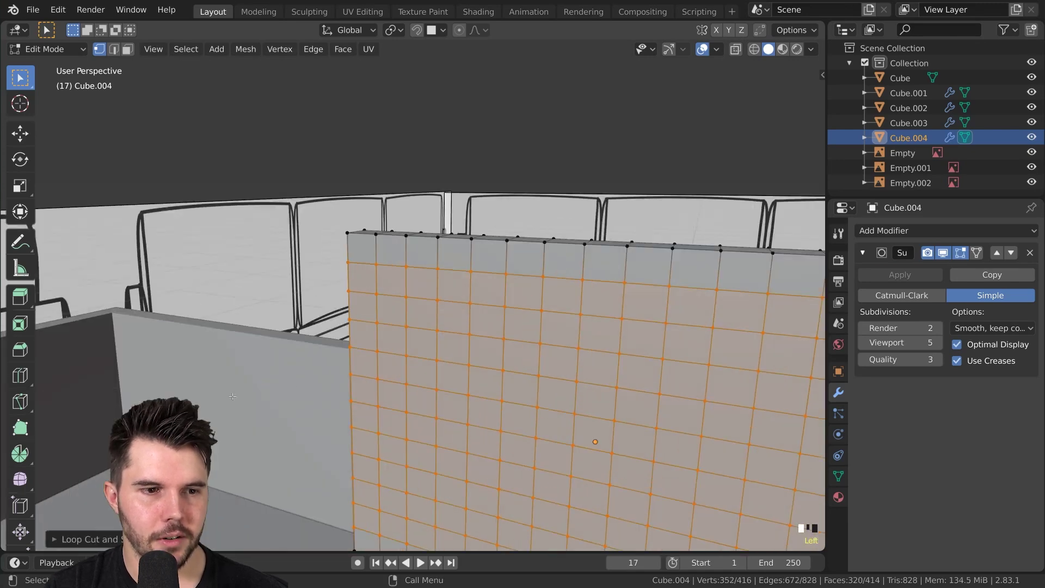
Check the cushion slab from outside Edit Mode, clear its mesh selection and return to Object Mode
scroll(431, 367, down, 4)
key(Tab)
middle_drag(430, 367, 525, 364)
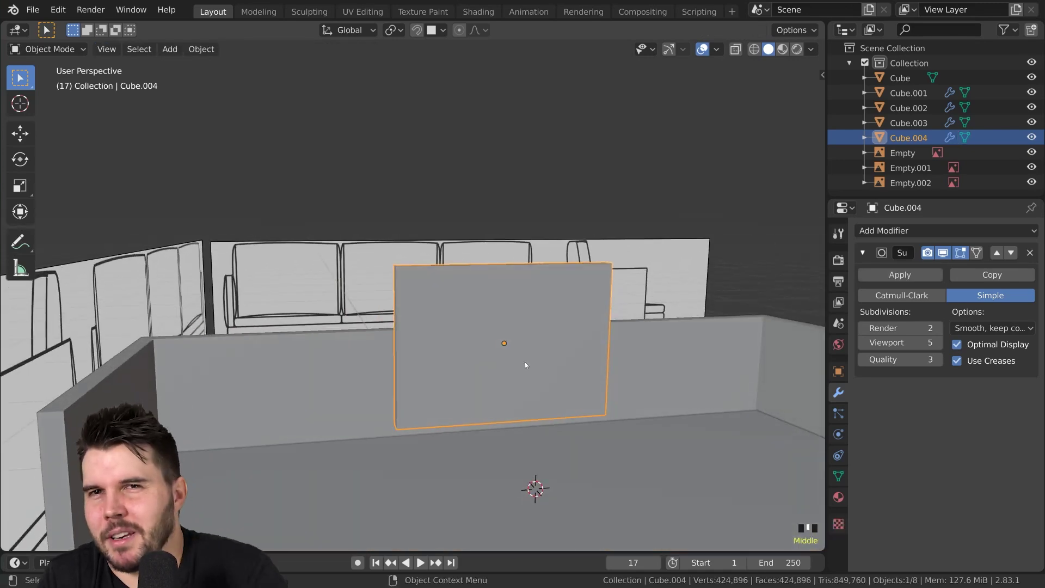
middle_drag(526, 364, 530, 309)
key(Tab)
key(alt+a)
key(Tab)
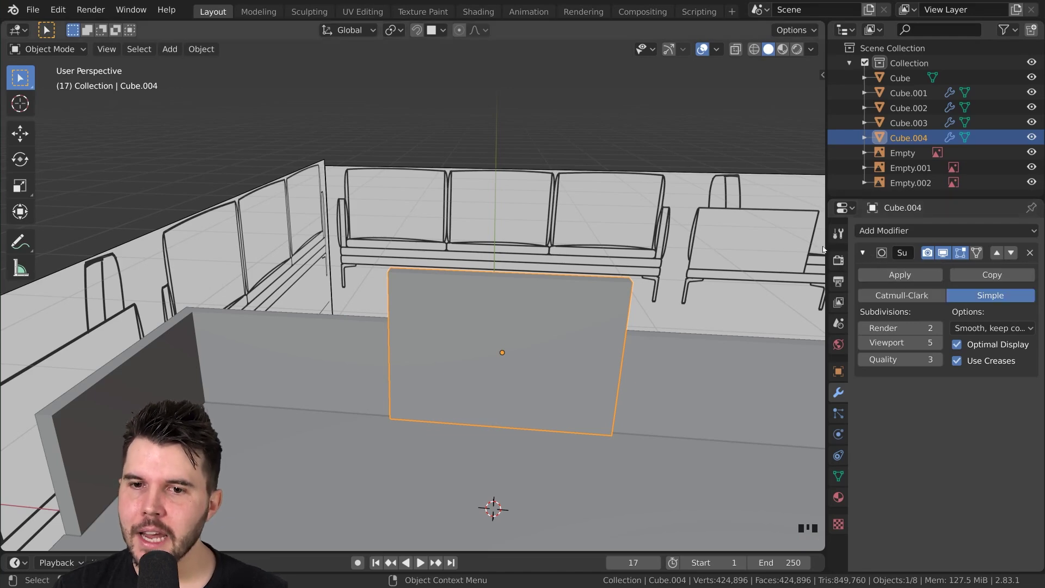
Replace the cushion slab's existing Subdivision Surface modifier with a new one set to Simple
drag(825, 249, 768, 249)
click(1028, 253)
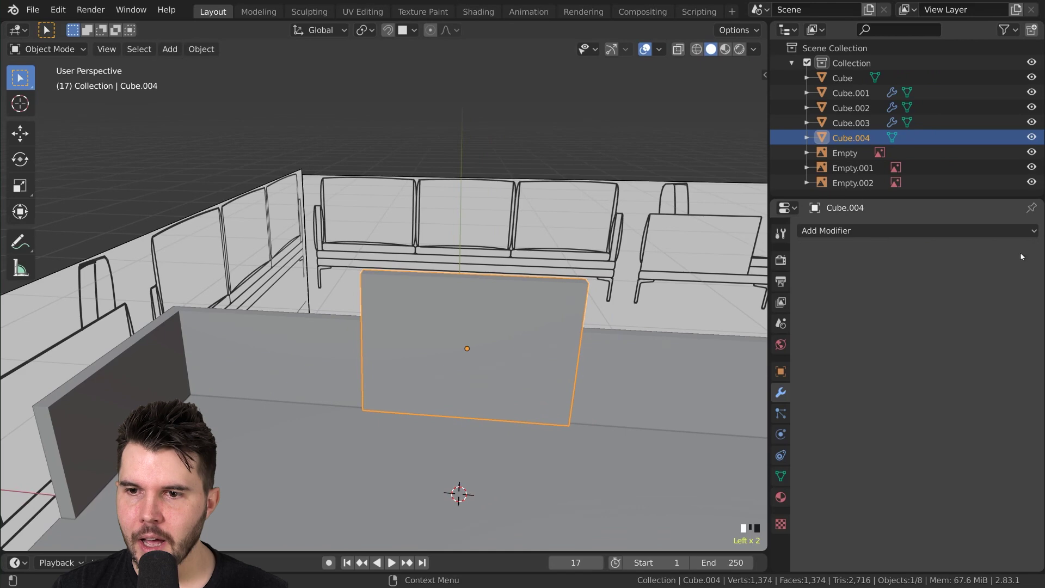
click(920, 230)
click(760, 476)
middle_drag(489, 327, 532, 292)
scroll(346, 255, up, 2)
middle_drag(347, 256, 390, 263)
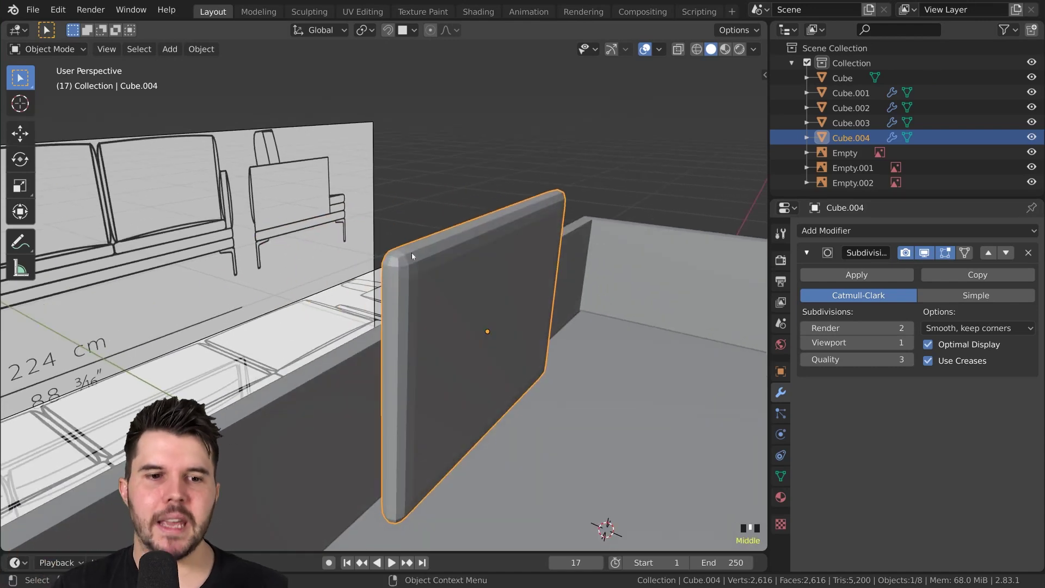
click(995, 297)
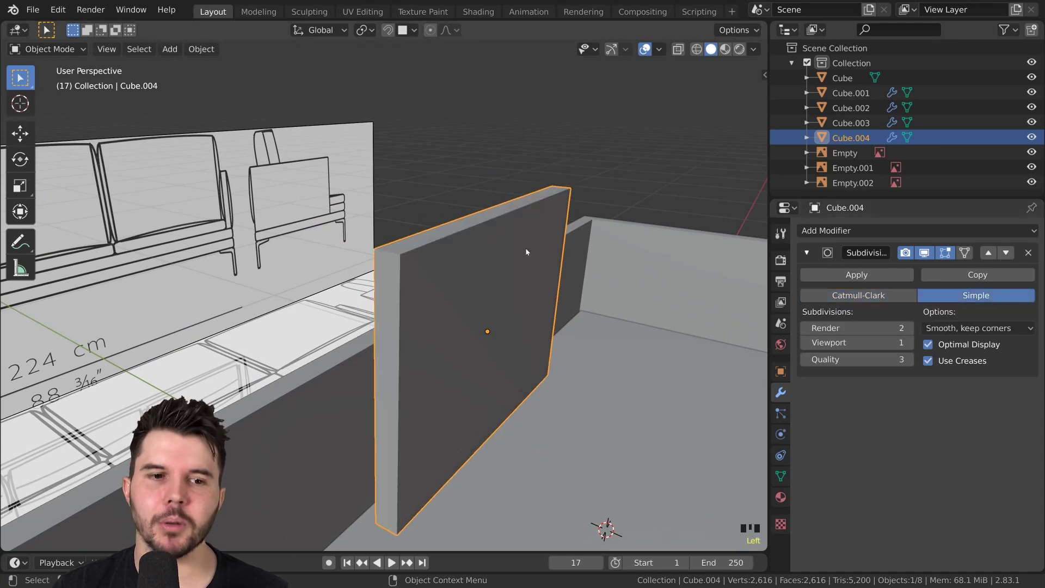
Try a viewport level of 4 on the slab's Subdivision Surface modifier and settle on 2
middle_drag(527, 247, 518, 249)
click(909, 342)
click(909, 342)
click(909, 343)
click(909, 343)
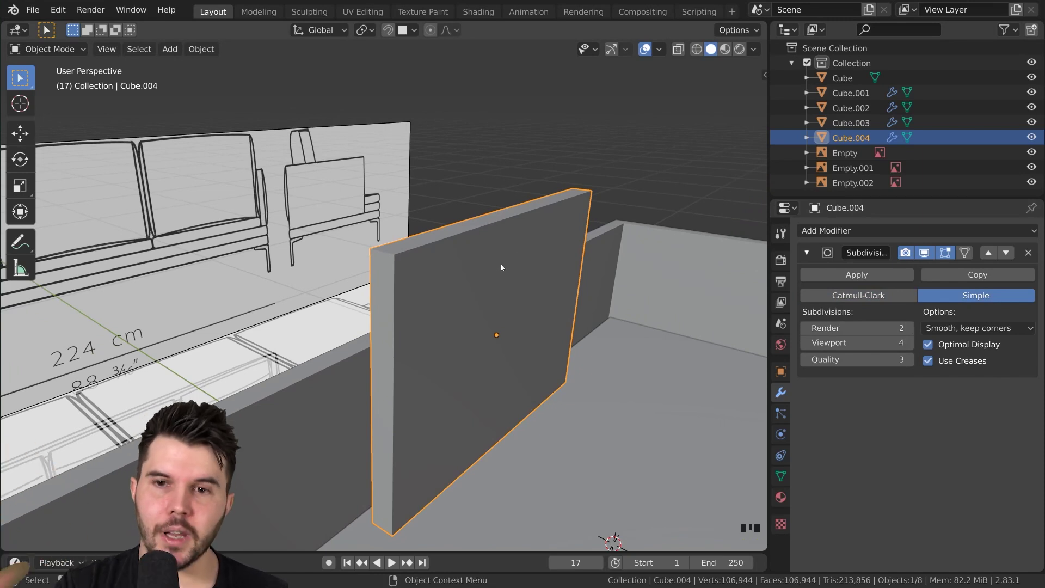
click(806, 342)
click(806, 343)
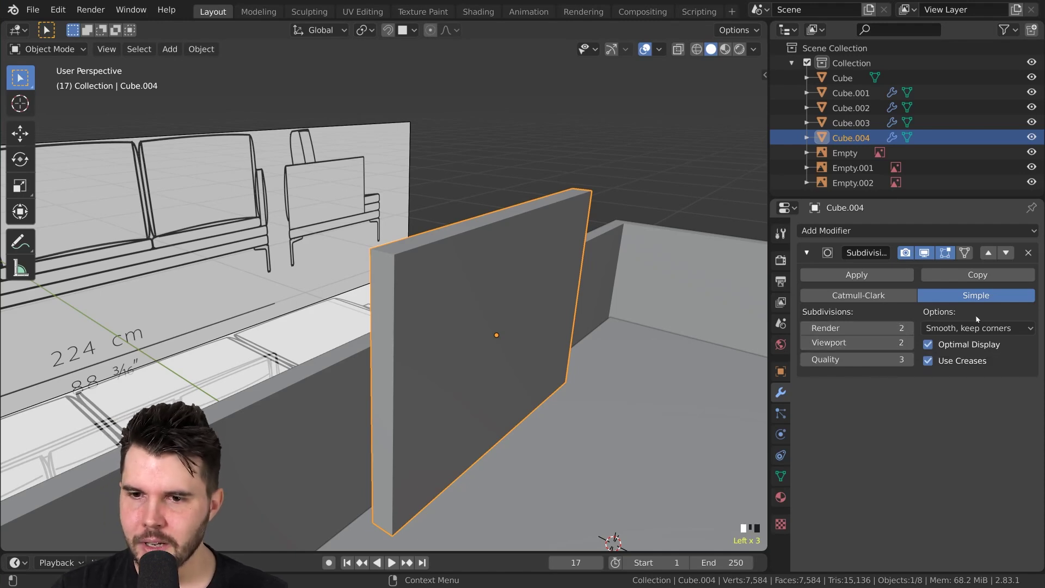
Enable Cloth physics on the cushion slab and return the enlarged timeline to frame 1
click(781, 433)
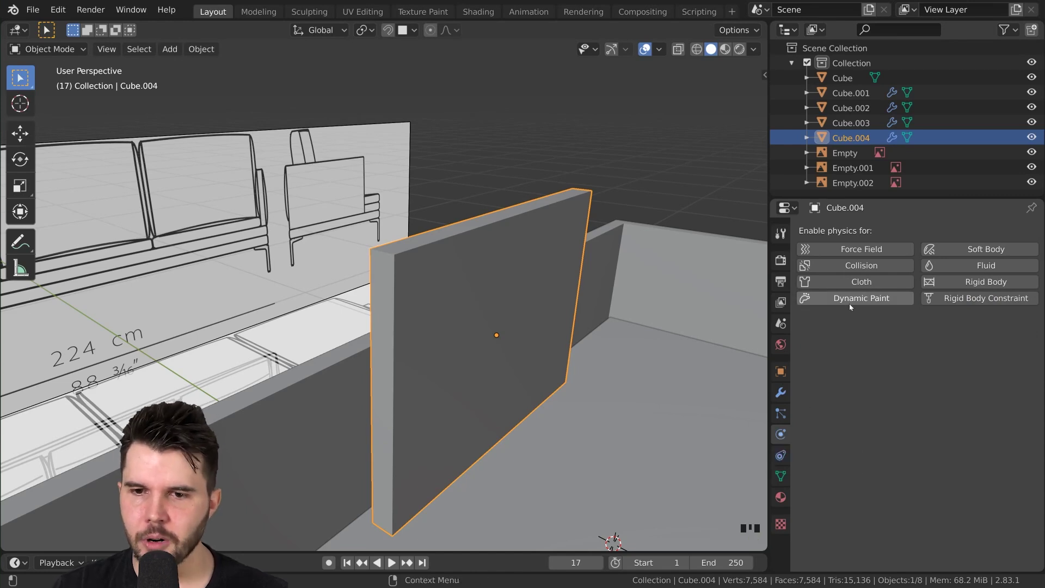
click(864, 283)
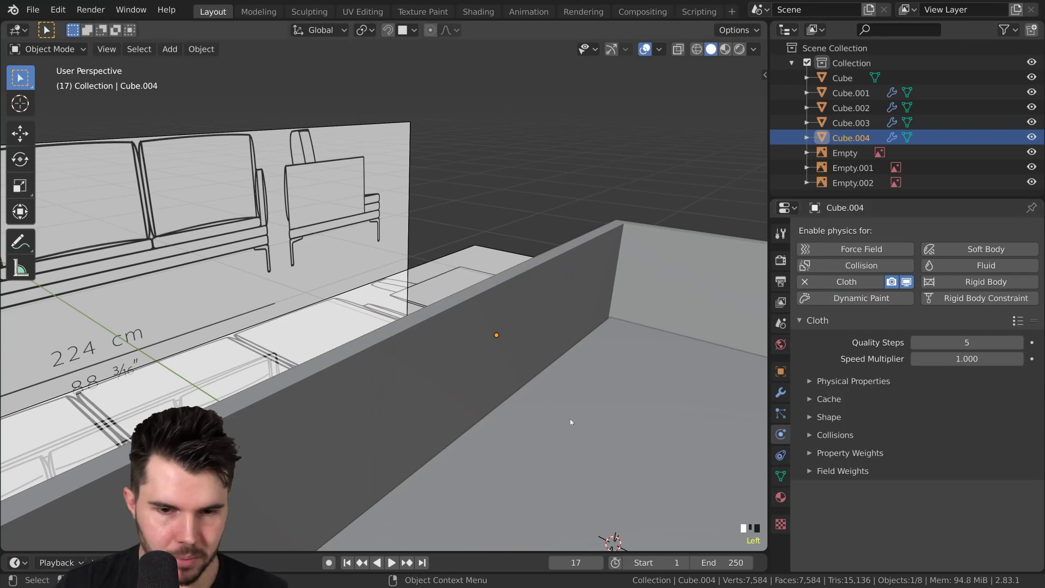
drag(554, 552, 558, 485)
key(shift+Left)
middle_drag(510, 376, 326, 321)
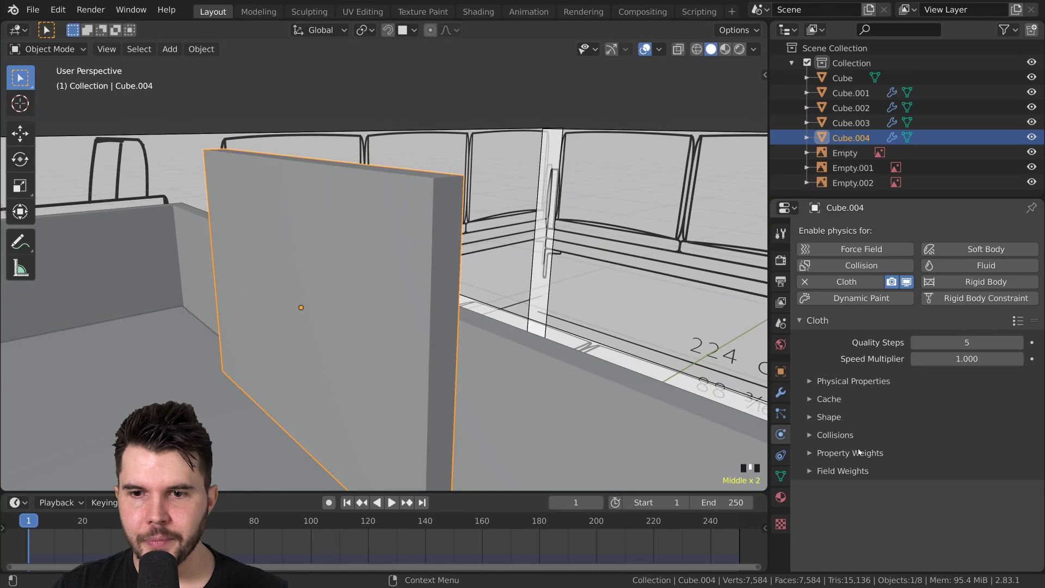
Review the stacking order and subdivision levels of the cushion slab's modifiers, and reopen its Cloth physics settings
click(781, 392)
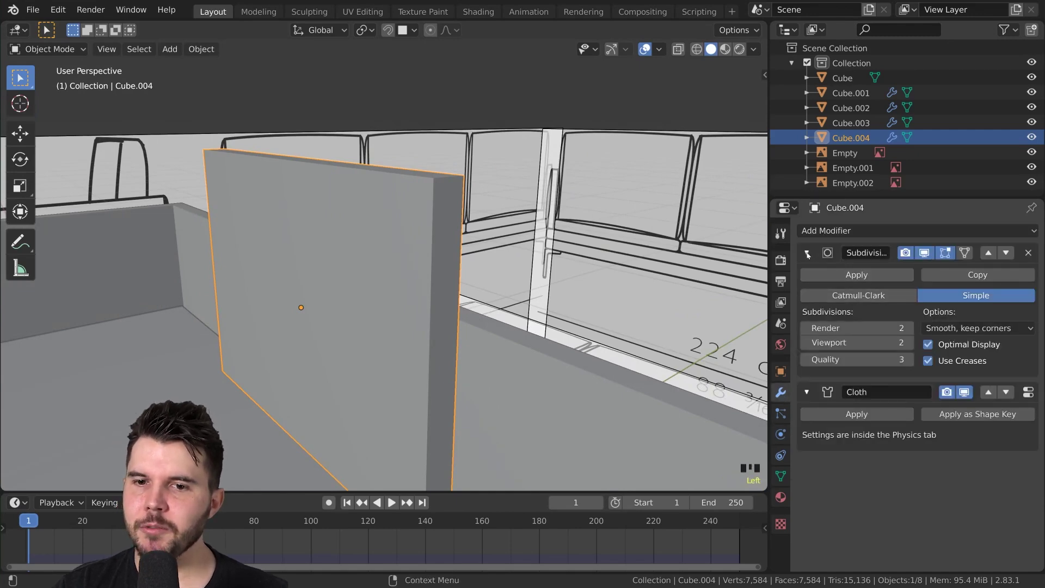
click(807, 252)
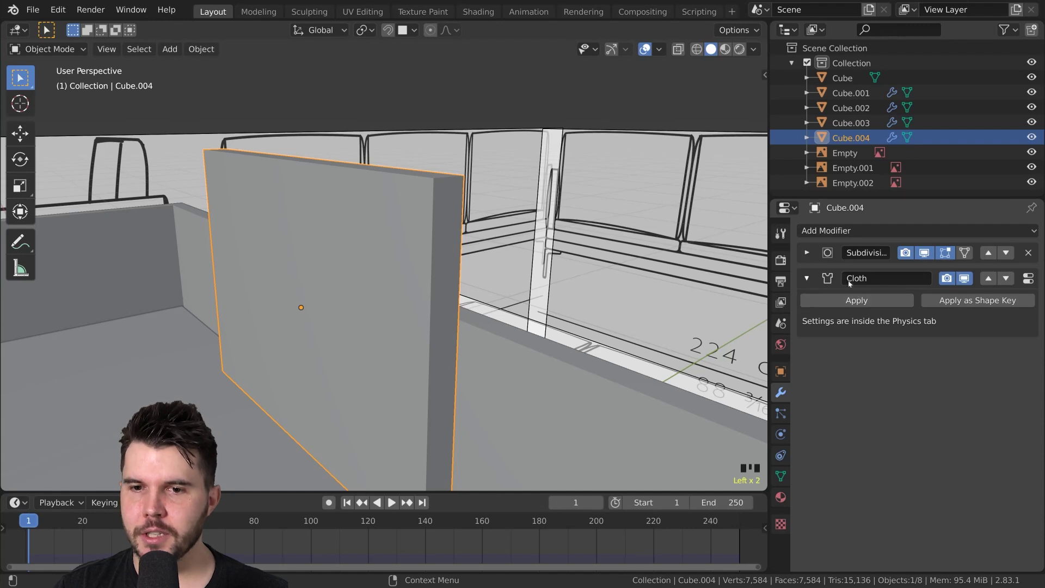
click(807, 253)
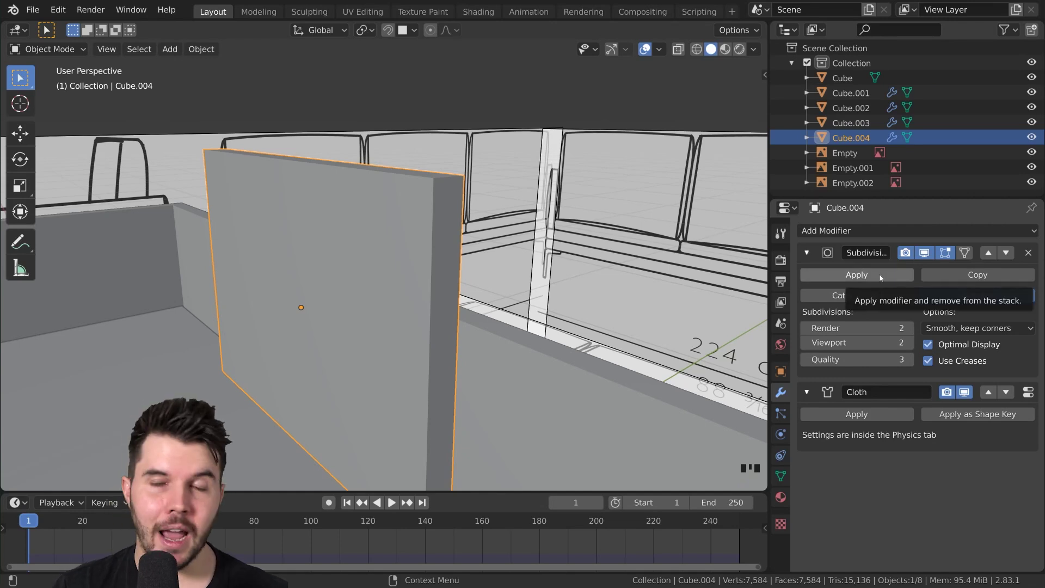
click(908, 342)
click(806, 327)
click(807, 343)
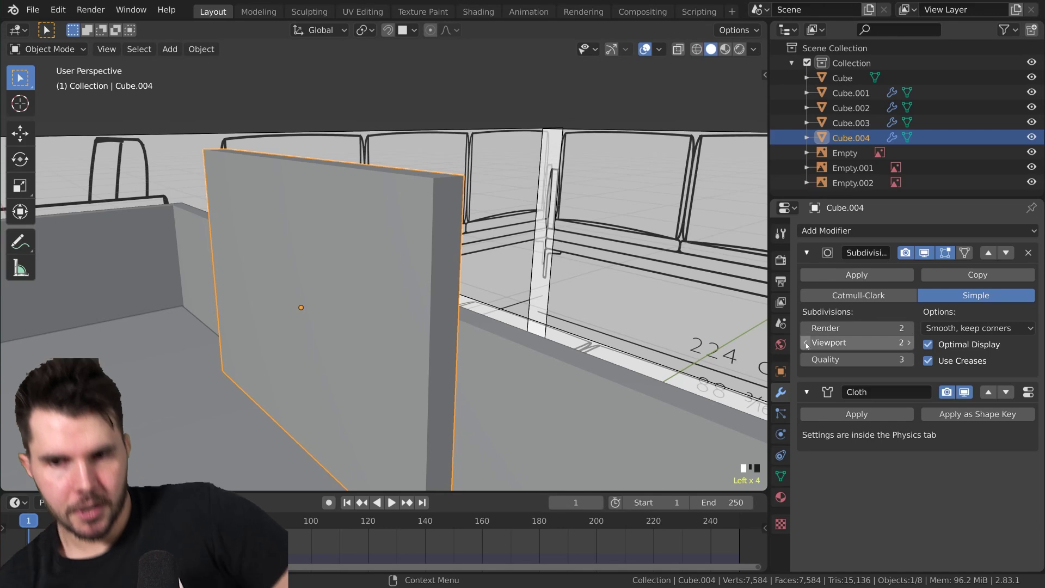
click(780, 435)
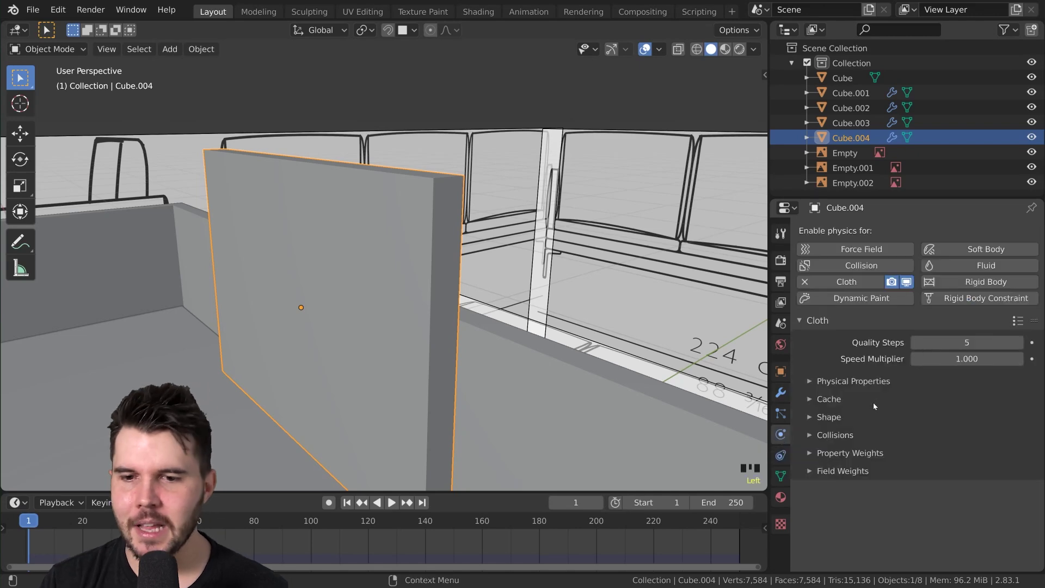
Play the slab's cloth simulation without pressure, stop it back at frame 1, and view the slab on the sofa
shift+middle_drag(490, 305, 562, 260)
key(space)
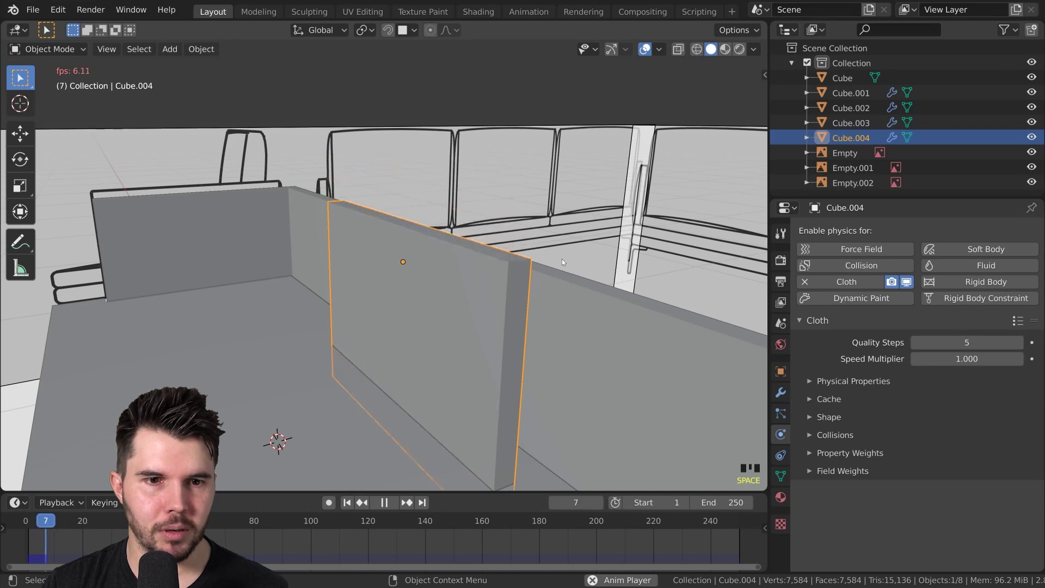
key(Escape)
scroll(514, 298, down, 2)
middle_drag(515, 298, 560, 347)
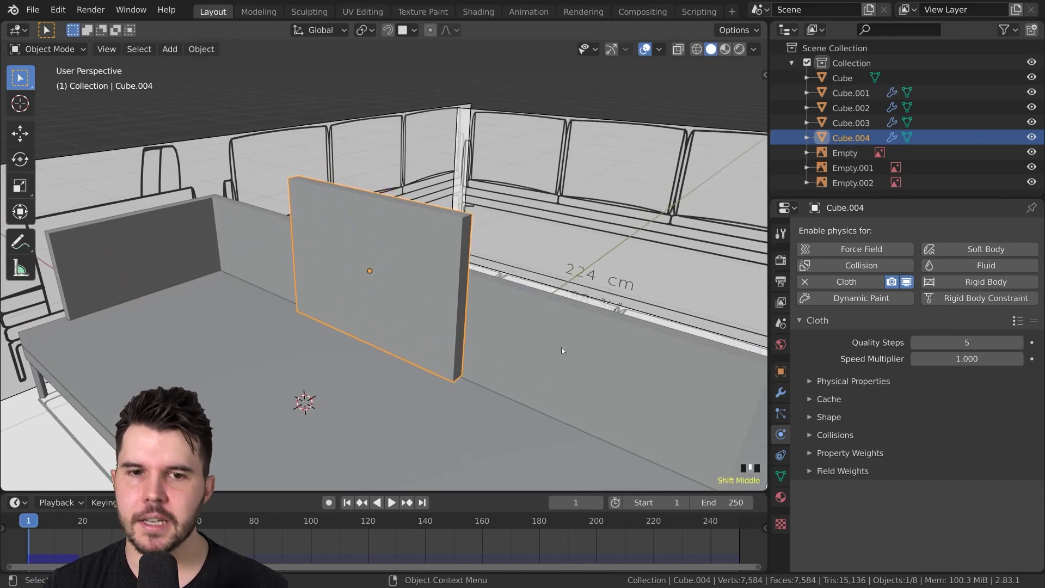
scroll(561, 348, up, 1)
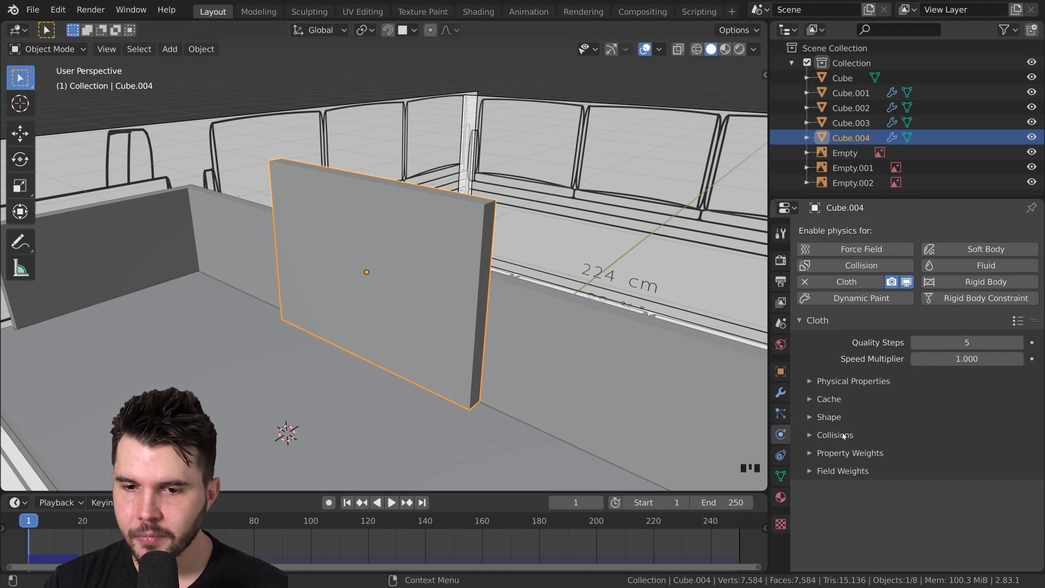
Expand the slab's cloth Physical Properties to reach the Pressure settings
click(834, 418)
click(841, 415)
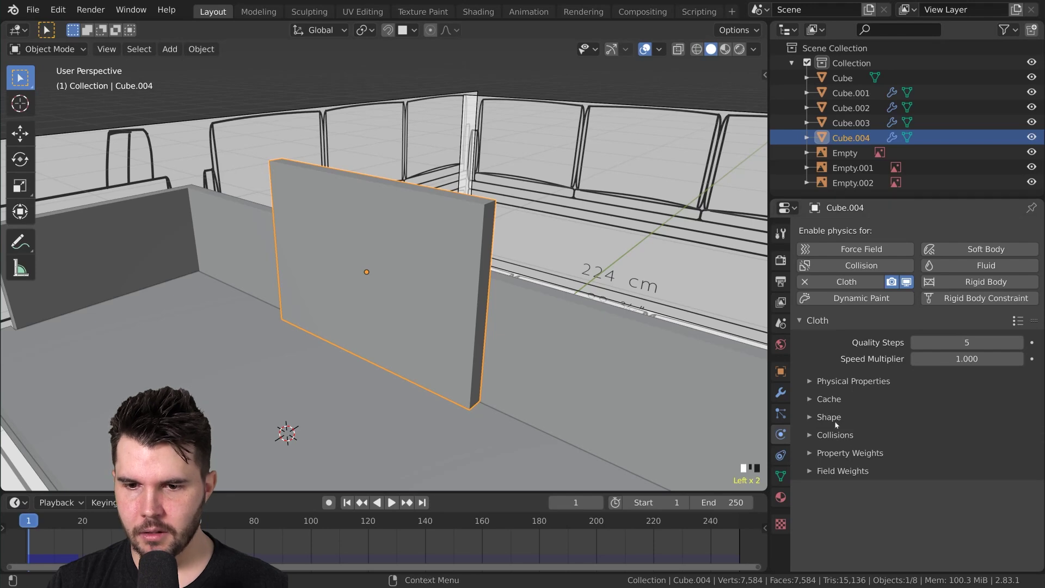
click(853, 381)
scroll(850, 375, down, 10)
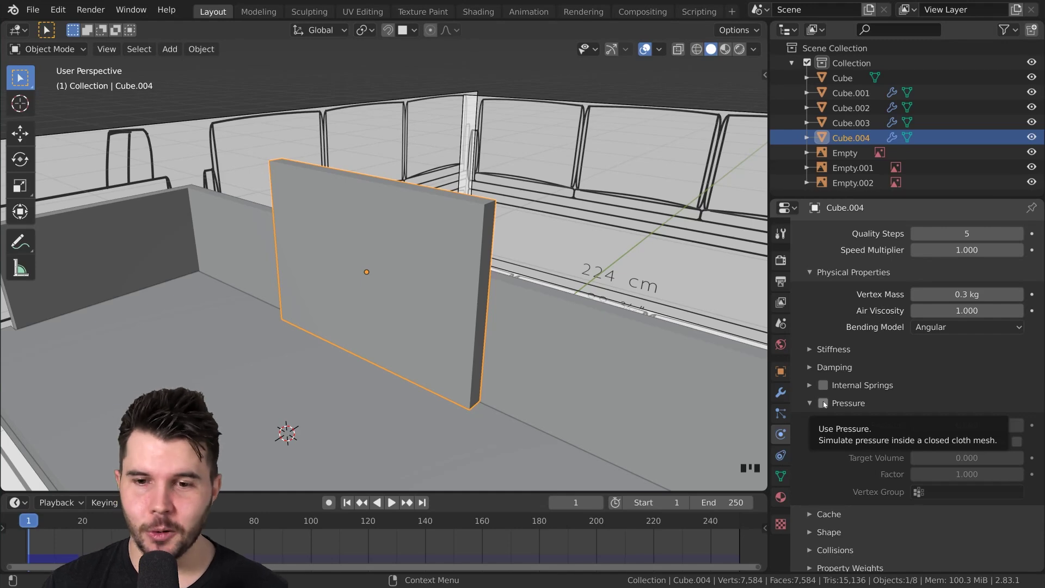
Inspect the slab's face grid in Edit Mode from above, and return to Object Mode
middle_drag(530, 321, 478, 313)
scroll(473, 309, up, 2)
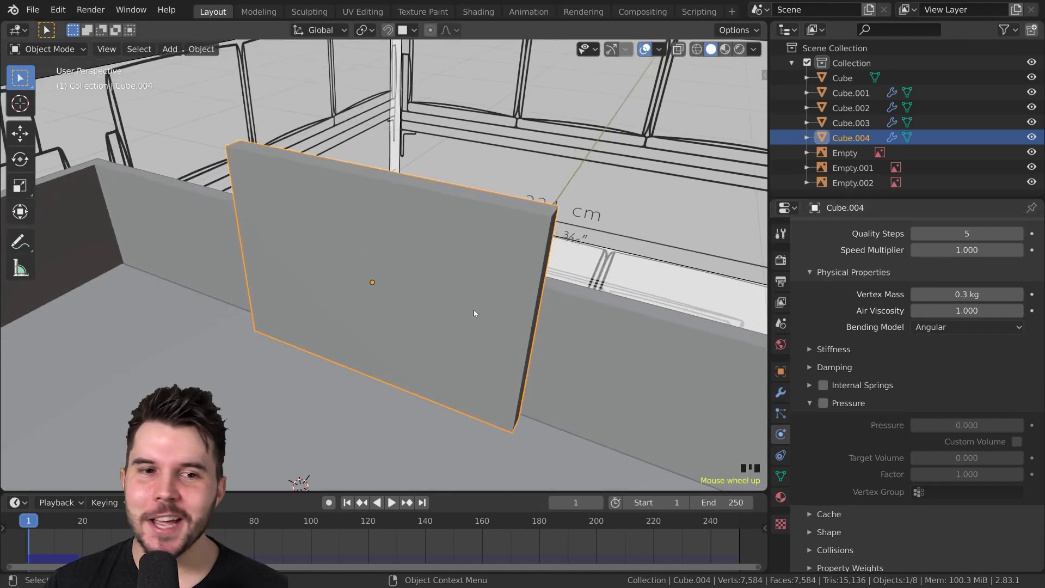
key(Tab)
middle_drag(348, 180, 236, 153)
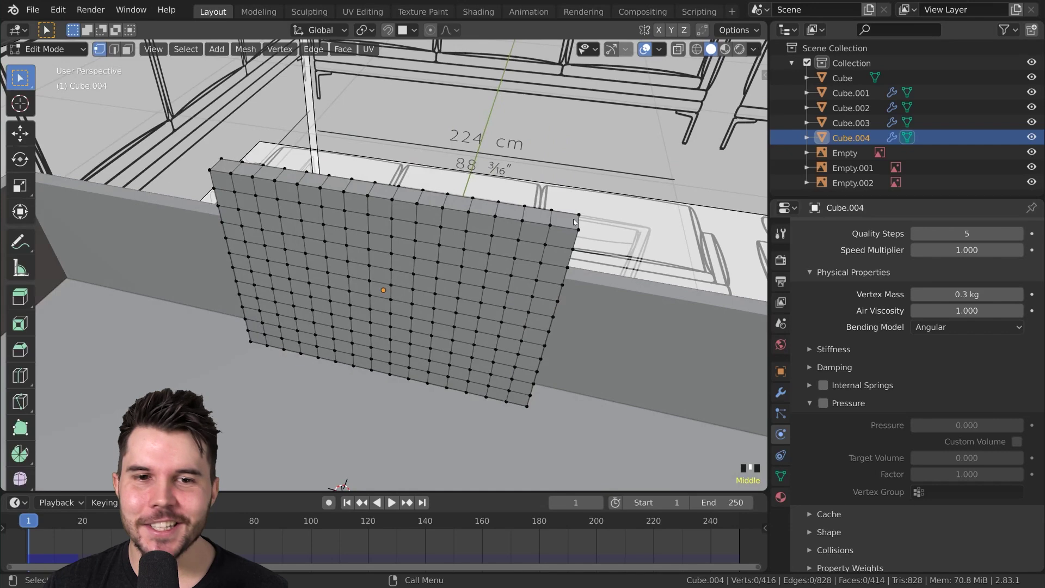
key(Tab)
middle_drag(574, 222, 544, 256)
Review the cloth's Stiffness, Damping and Internal Springs settings, collapsing each one again
click(848, 349)
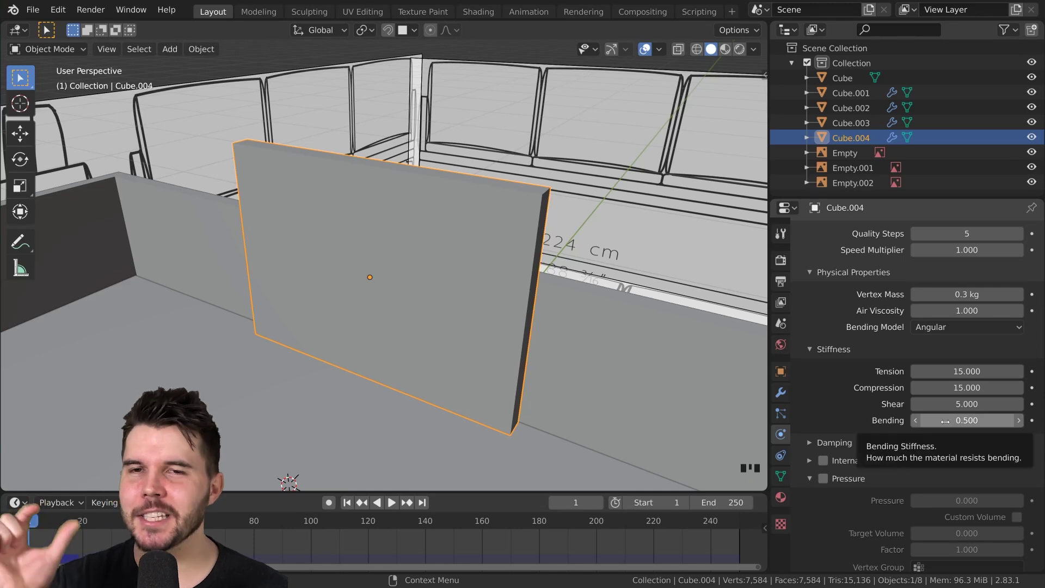
click(863, 351)
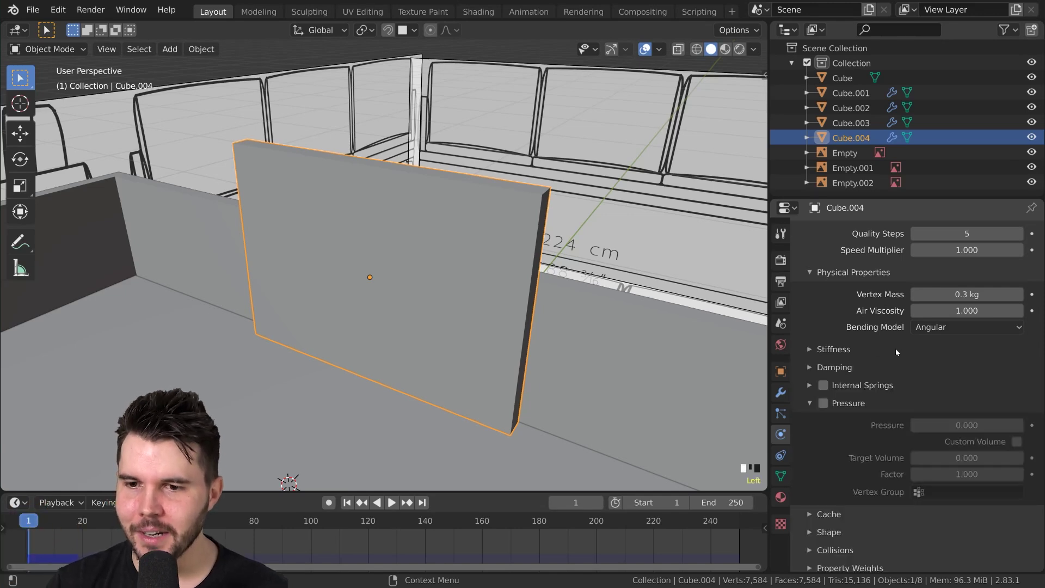
click(856, 367)
click(856, 368)
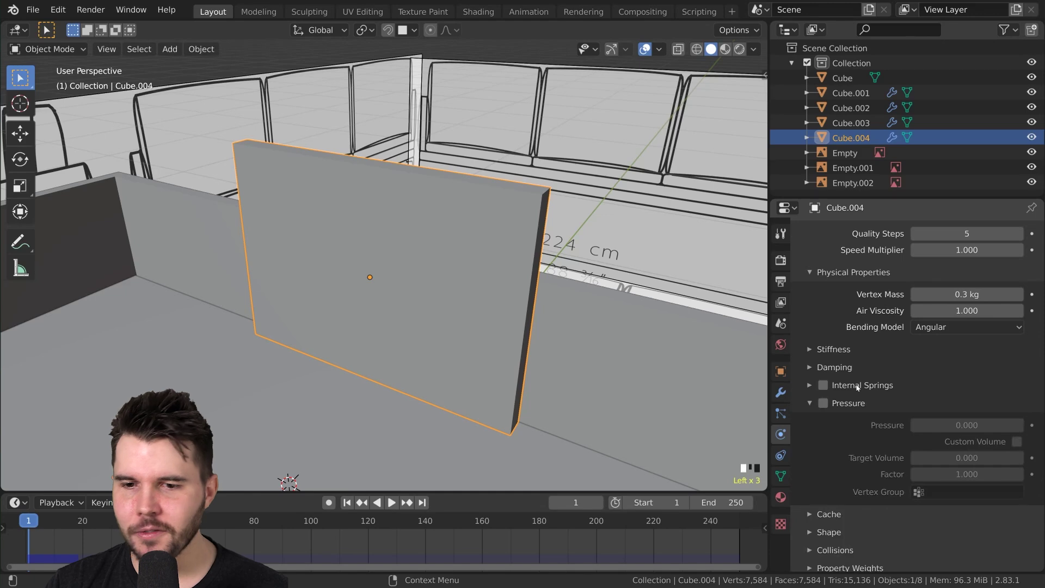
click(857, 385)
click(857, 386)
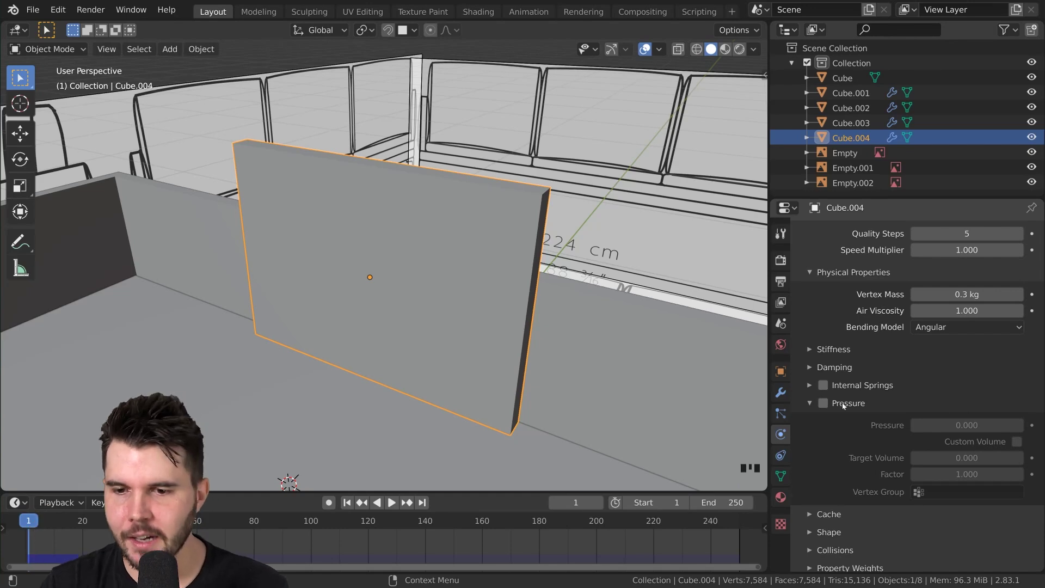
Enable Pressure on the slab's cloth and set its value to 10
scroll(843, 405, down, 1)
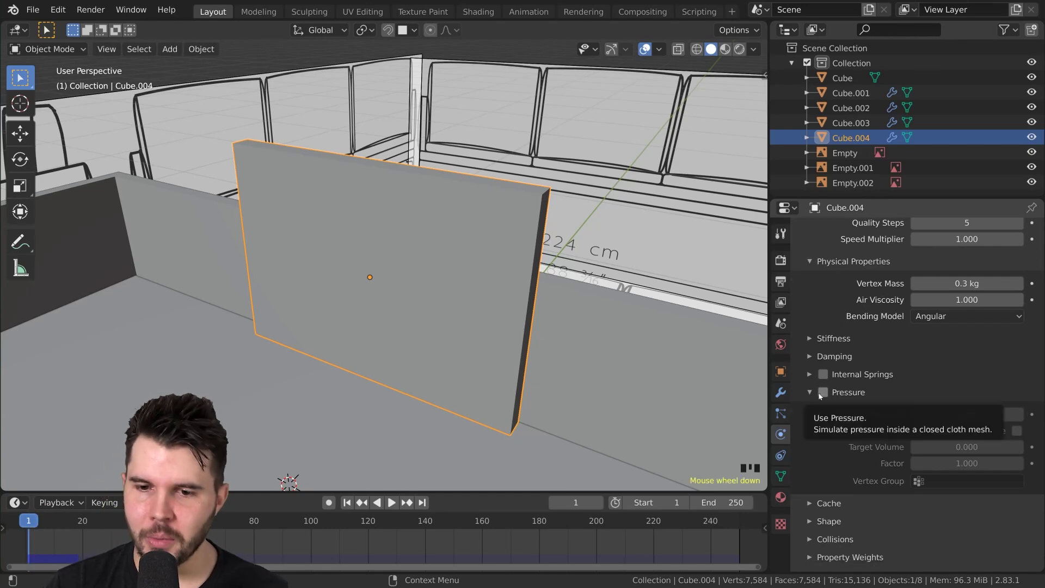
click(823, 392)
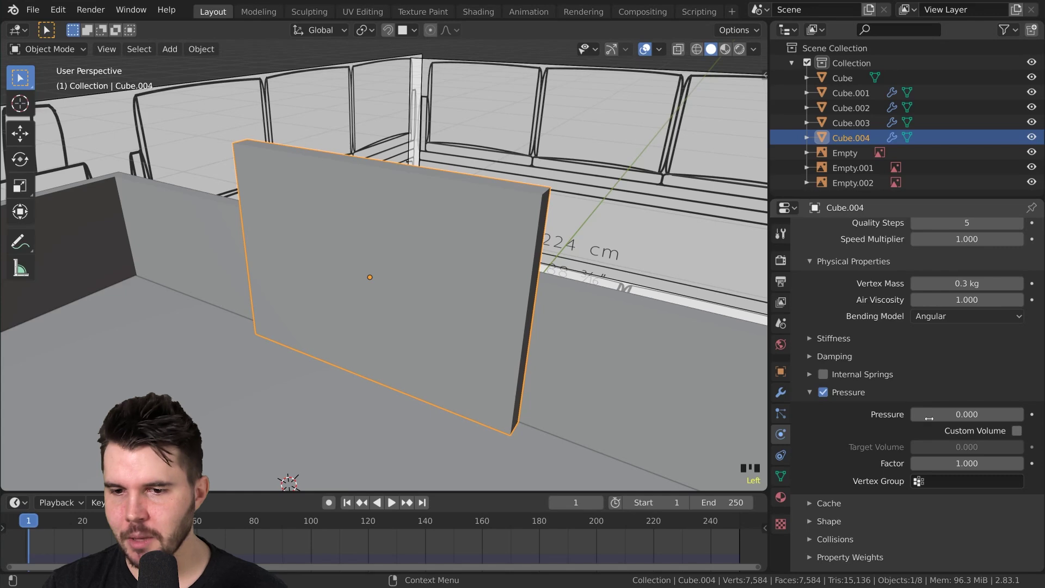
click(942, 416)
text(0.0)
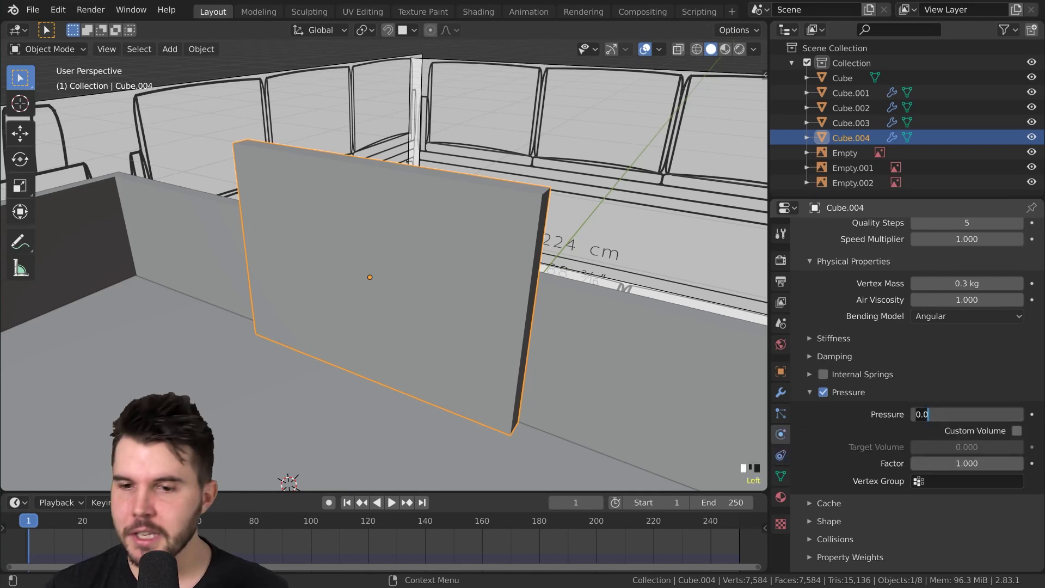
key(Return)
Play the pressurised cloth simulation to frame 7, inspect the inflated cushion from several angles, and return to frame 1
key(space)
key(space)
middle_drag(473, 283, 398, 281)
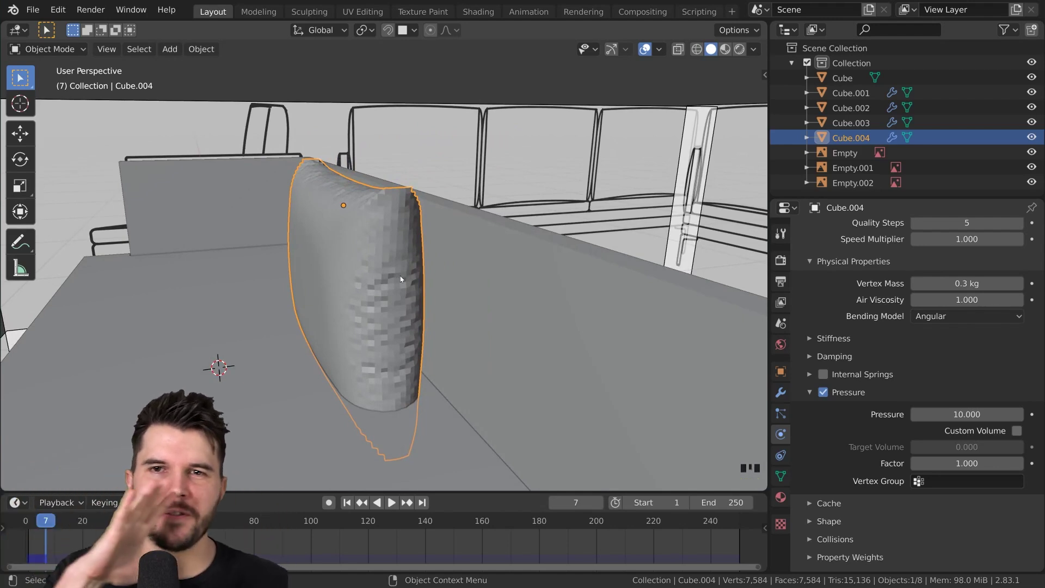
middle_drag(401, 279, 403, 255)
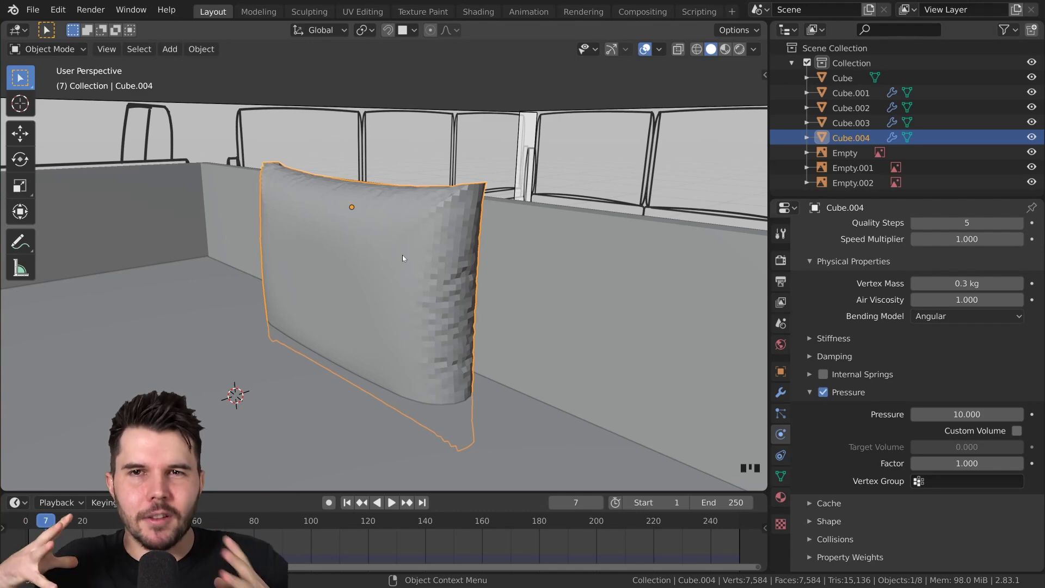
middle_drag(403, 240, 445, 175)
key(shift+Left)
Delete the column of faces along the slab's narrow end in face select mode, and return to Object Mode
key(Tab)
key(3)
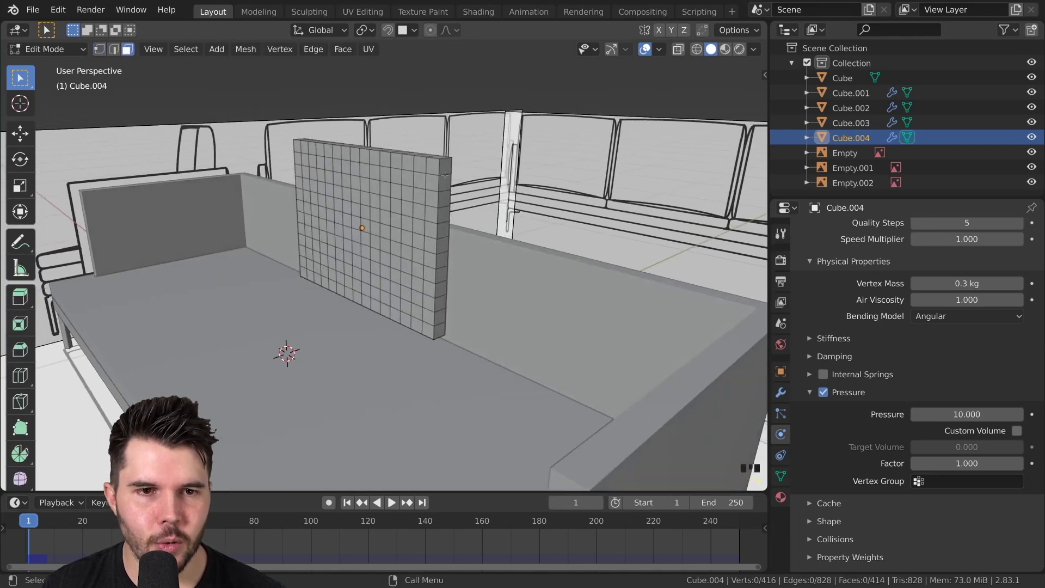
shift+click(445, 182)
shift+click(445, 199)
shift+click(444, 215)
shift+click(442, 231)
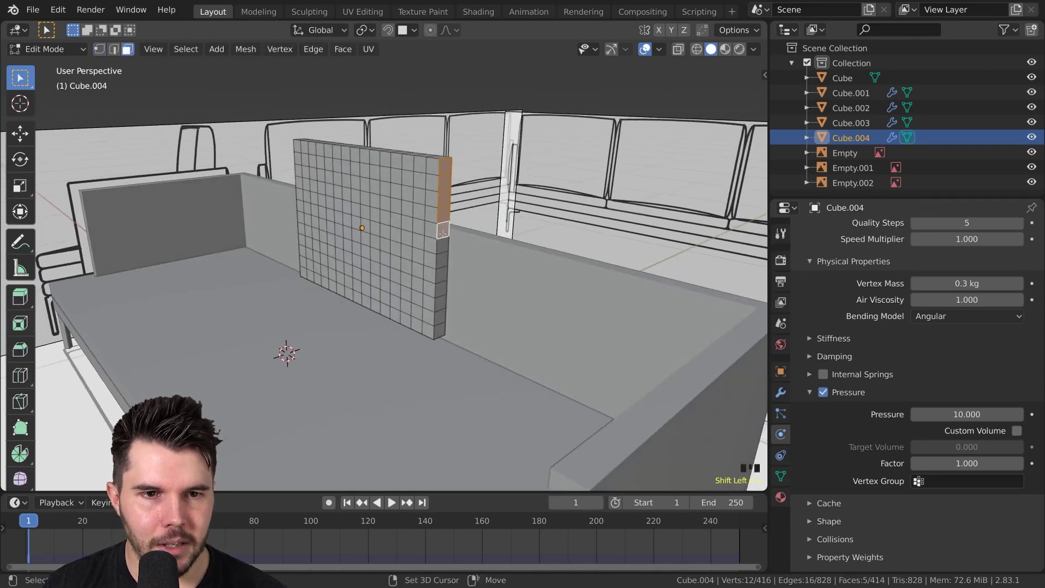
shift+click(441, 302)
shift+click(440, 316)
shift+click(439, 329)
key(x)
click(477, 297)
key(Tab)
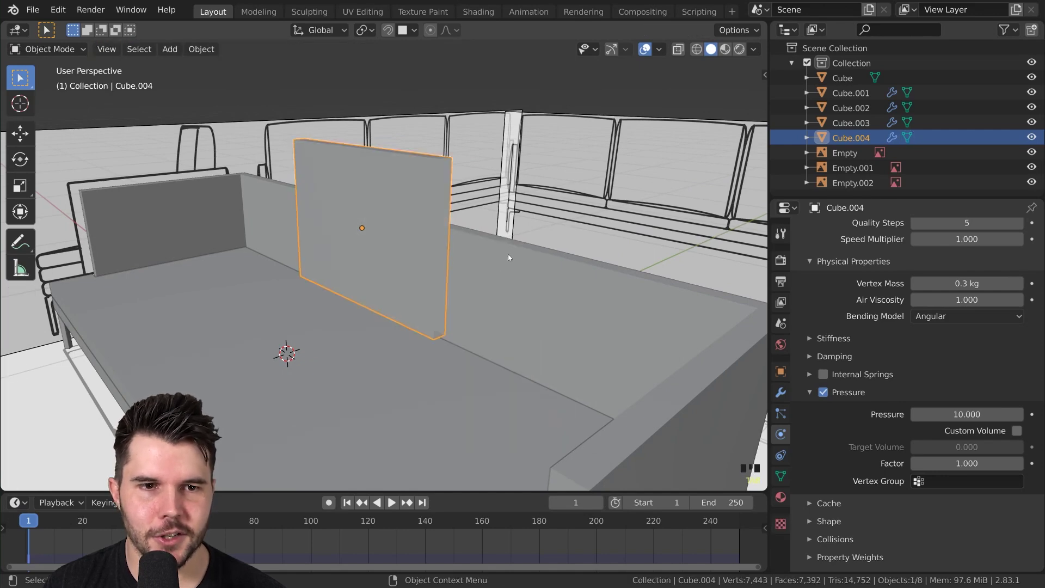
Raise the cloth pressure to 56.1, play the simulation on the open slab, and cancel the playback
middle_drag(505, 255, 524, 253)
scroll(525, 253, down, 2)
drag(956, 415, 1002, 414)
scroll(511, 316, down, 5)
key(space)
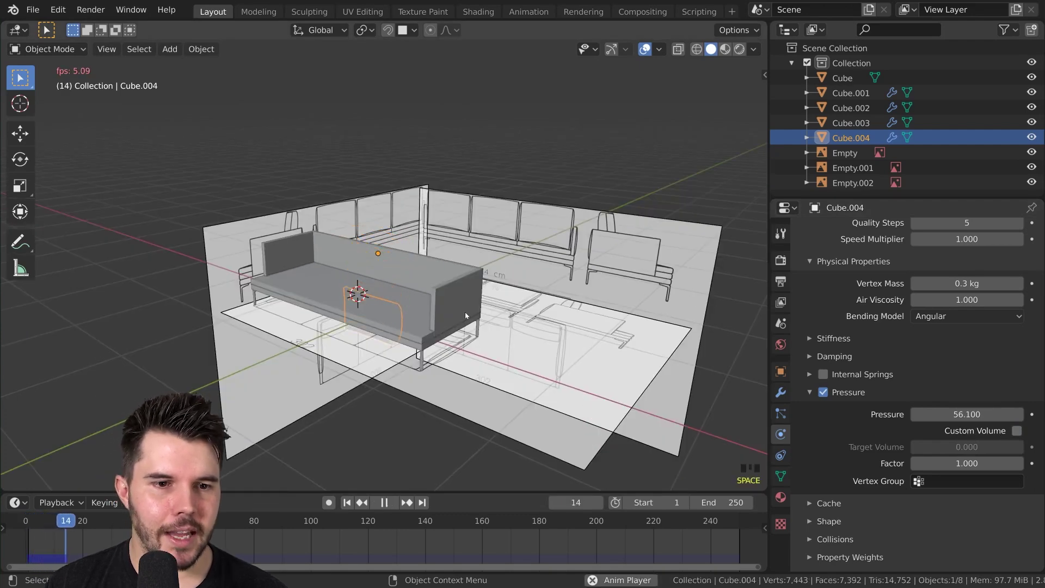
middle_drag(469, 313, 552, 312)
scroll(552, 311, down, 2)
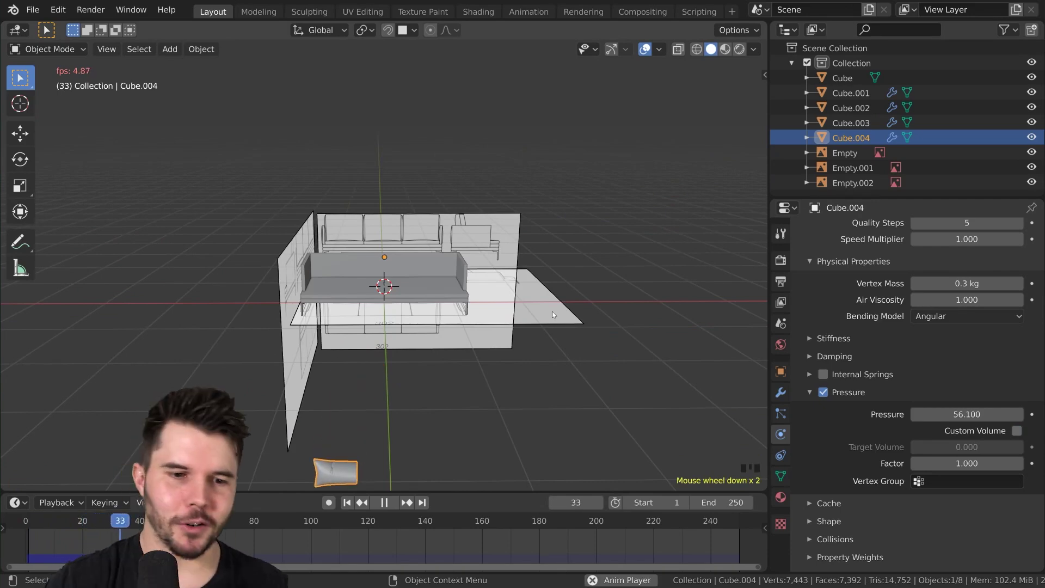
key(Escape)
Undo the last pressure change and the face deletion, and check the closed mesh in Edit Mode
scroll(544, 309, up, 4)
middle_drag(544, 309, 395, 311)
scroll(439, 305, up, 2)
key(ctrl+z)
key(ctrl+z)
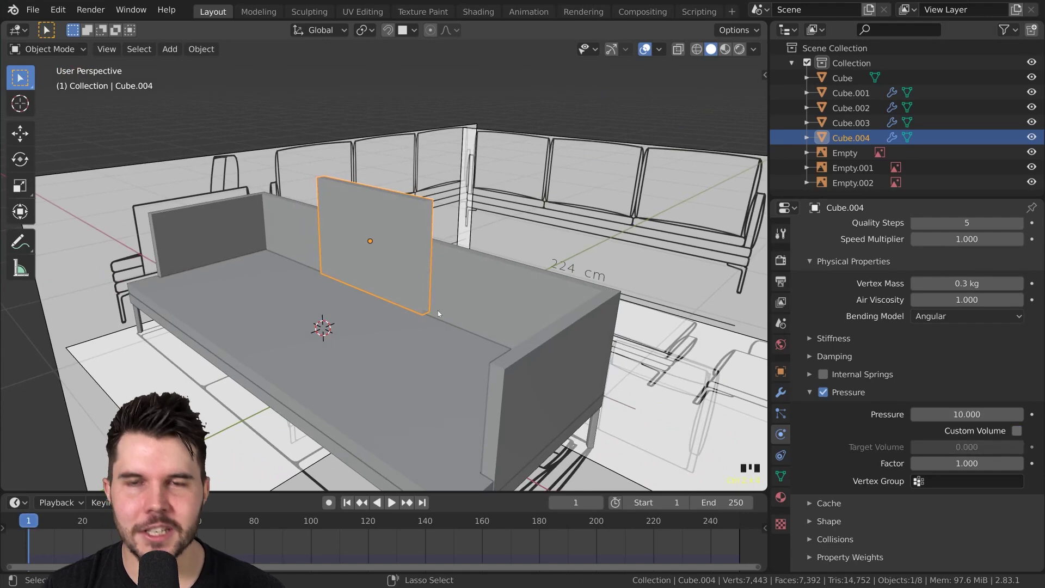
key(Tab)
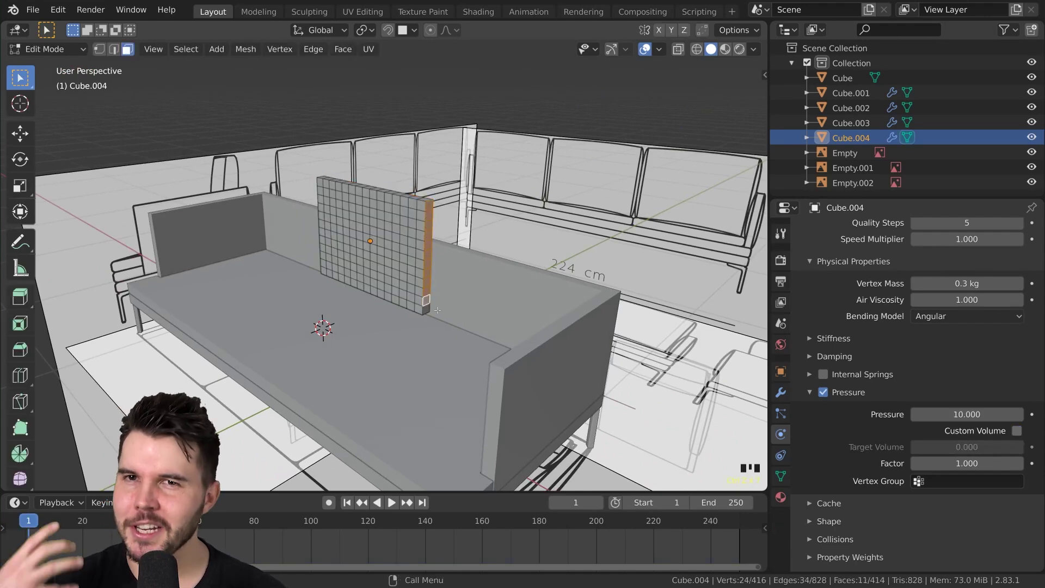
key(Tab)
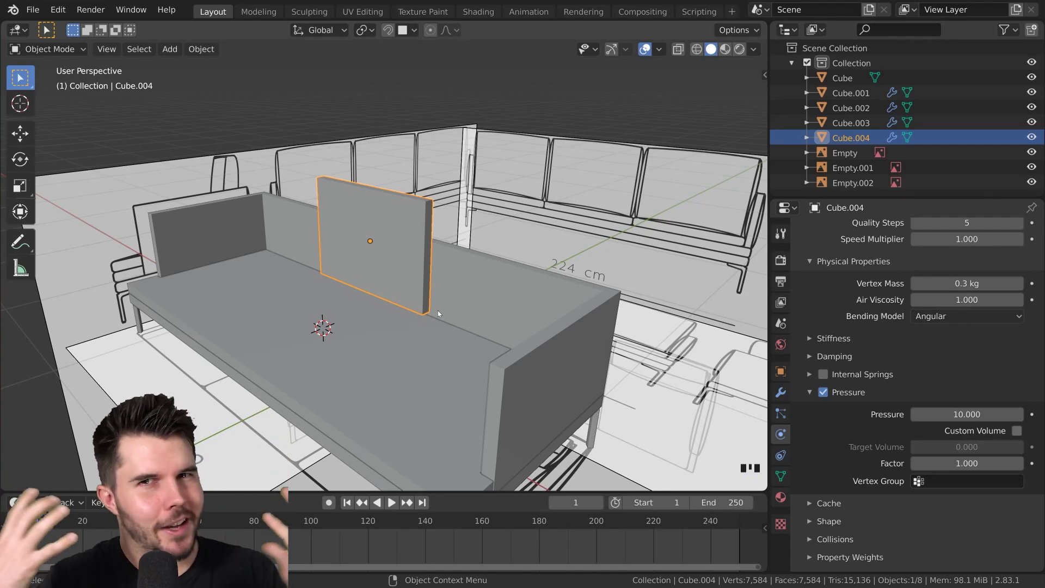
Play the closed slab's cloth simulation at pressure 10 and cancel it back to frame 1
scroll(434, 313, up, 2)
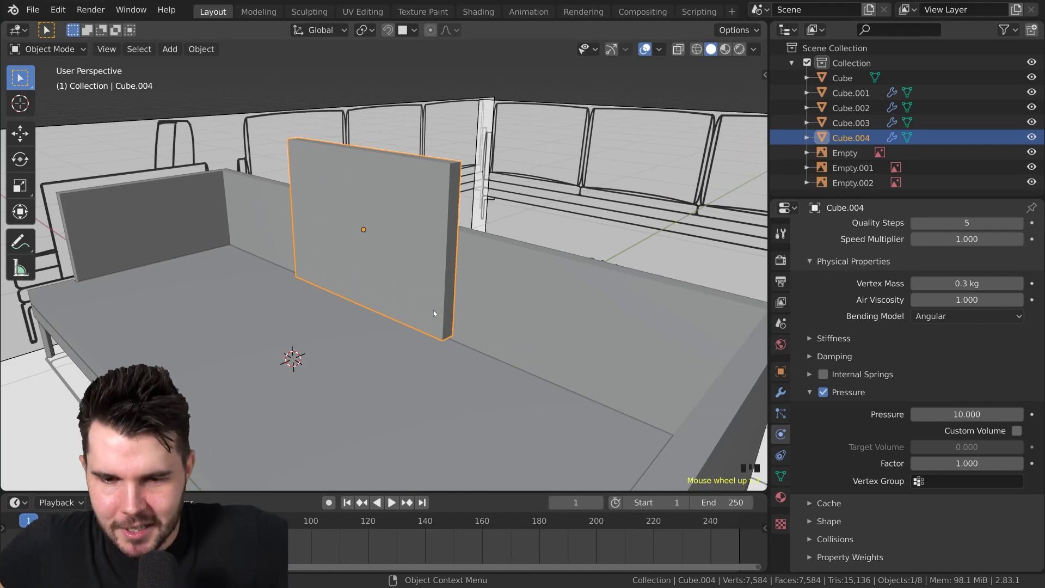
middle_drag(455, 256, 441, 252)
key(space)
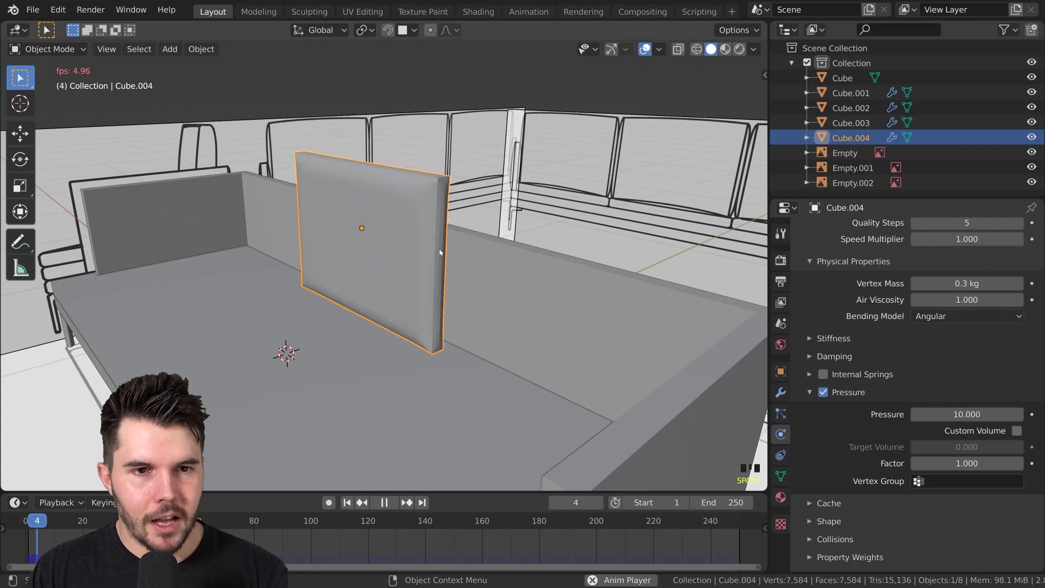
key(Escape)
Collapse the cloth's Pressure settings and expand its Field Weights to review the Gravity and other influences
click(848, 393)
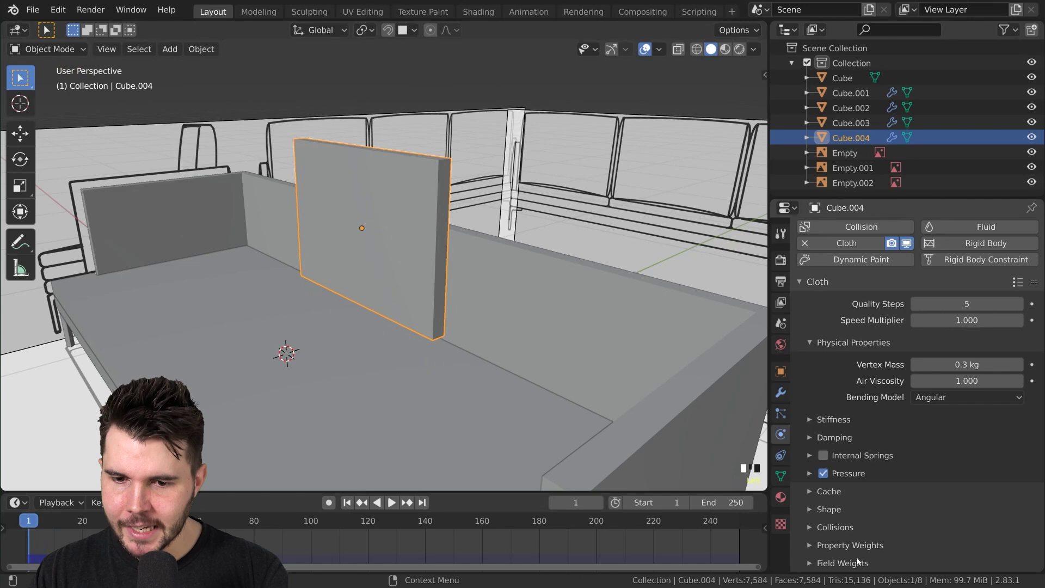
scroll(853, 566, down, 8)
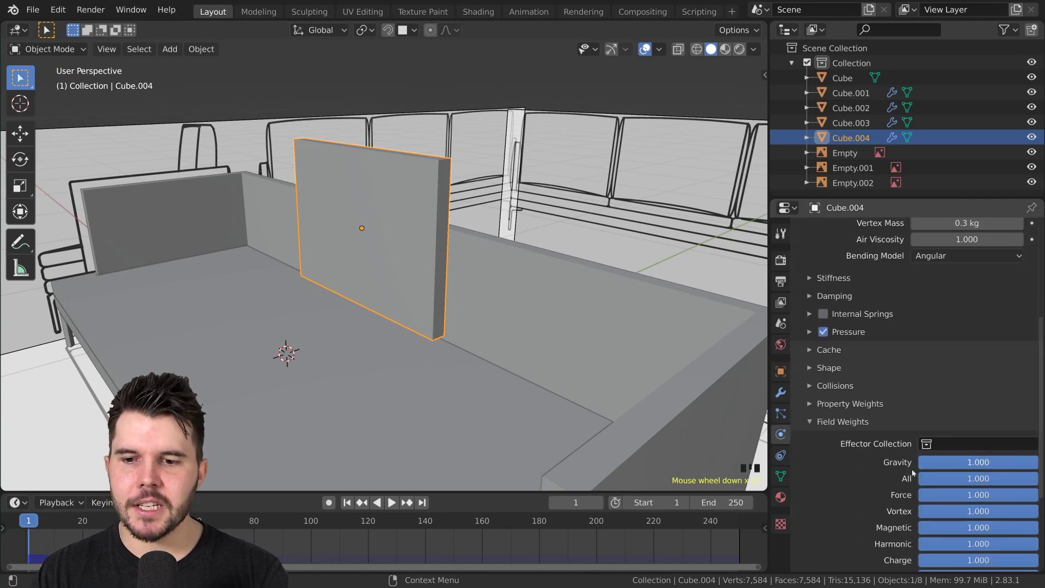
scroll(916, 538, down, 4)
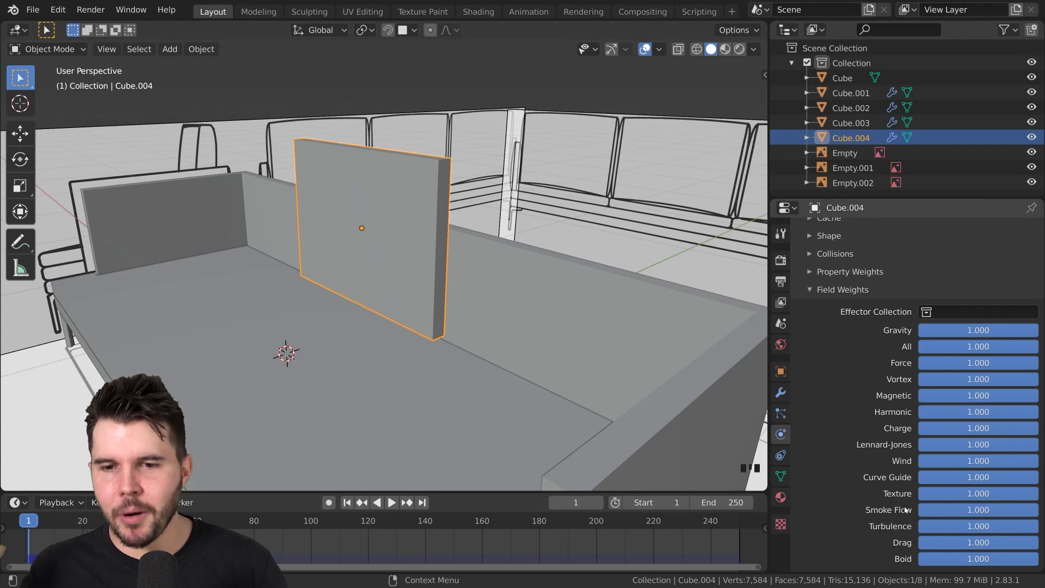
scroll(852, 493, up, 1)
scroll(851, 493, up, 2)
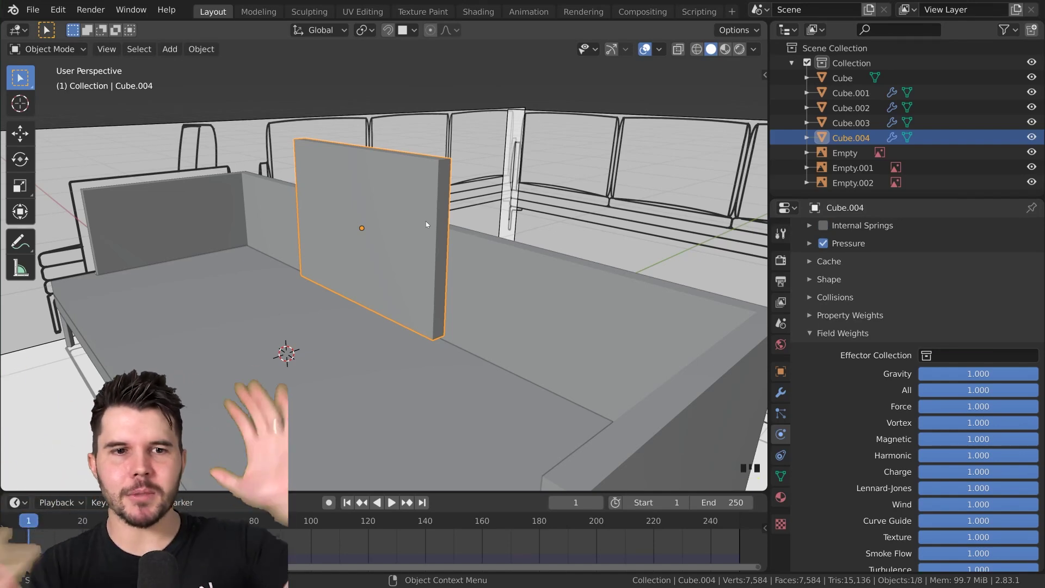
Set the Gravity field weight of the slab's cloth simulation to 0
scroll(425, 221, down, 2)
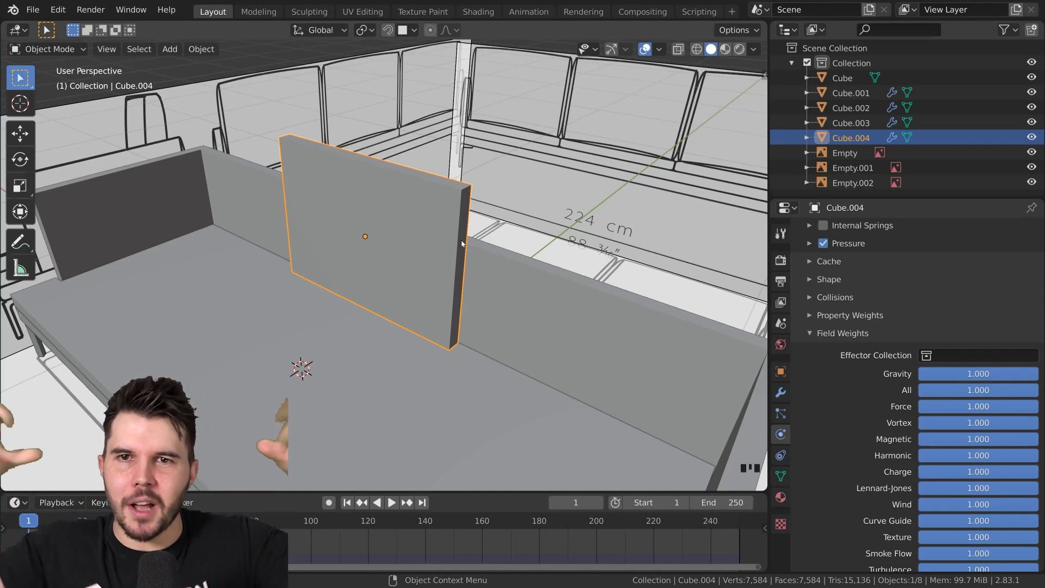
scroll(461, 243, down, 2)
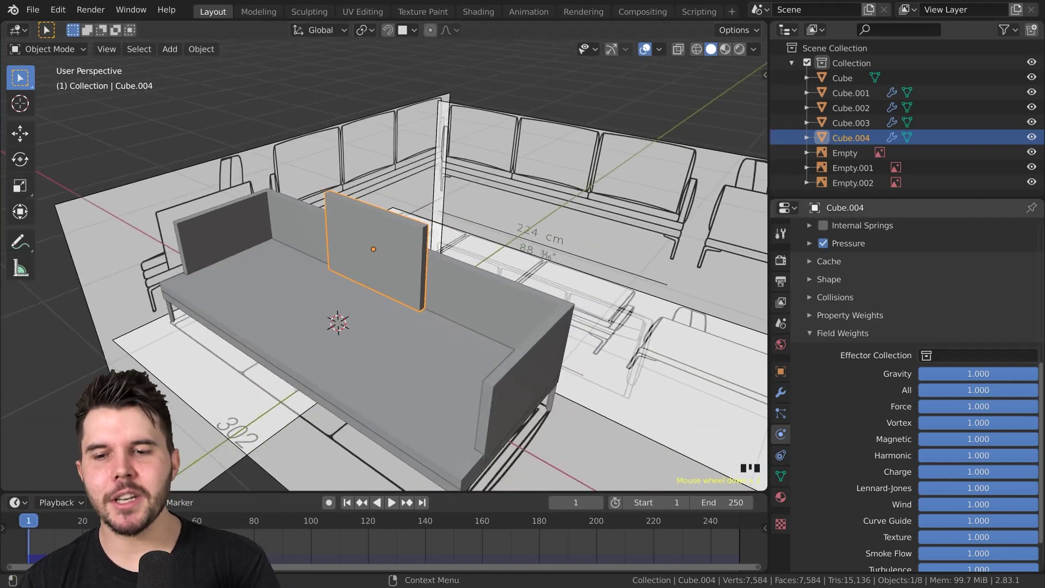
drag(1006, 380, 914, 375)
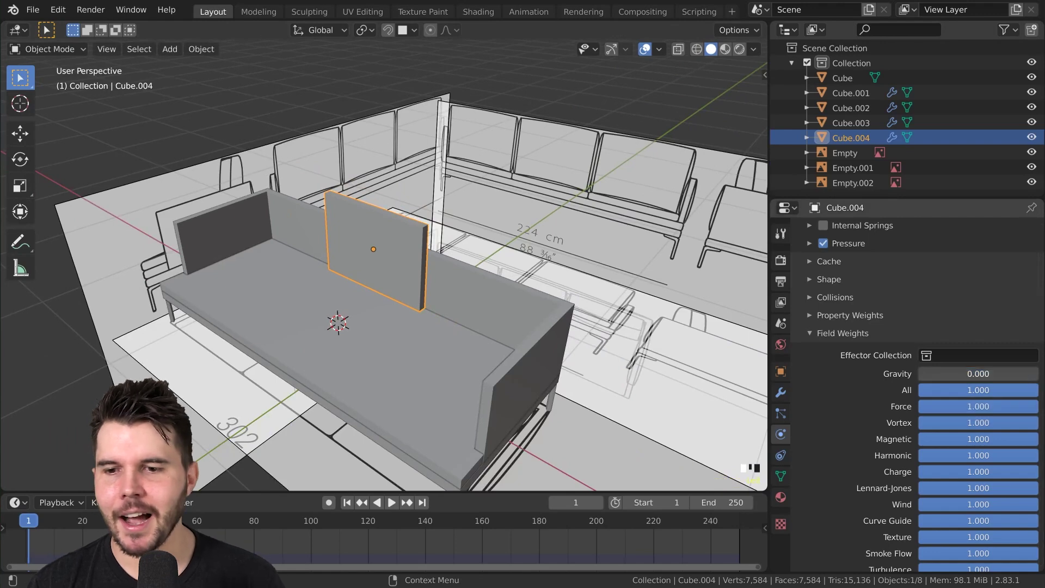
Play the zero-gravity cloth simulation and inspect the inflated cushion at frame 60 from the side
scroll(858, 328, up, 10)
middle_drag(489, 288, 520, 281)
key(space)
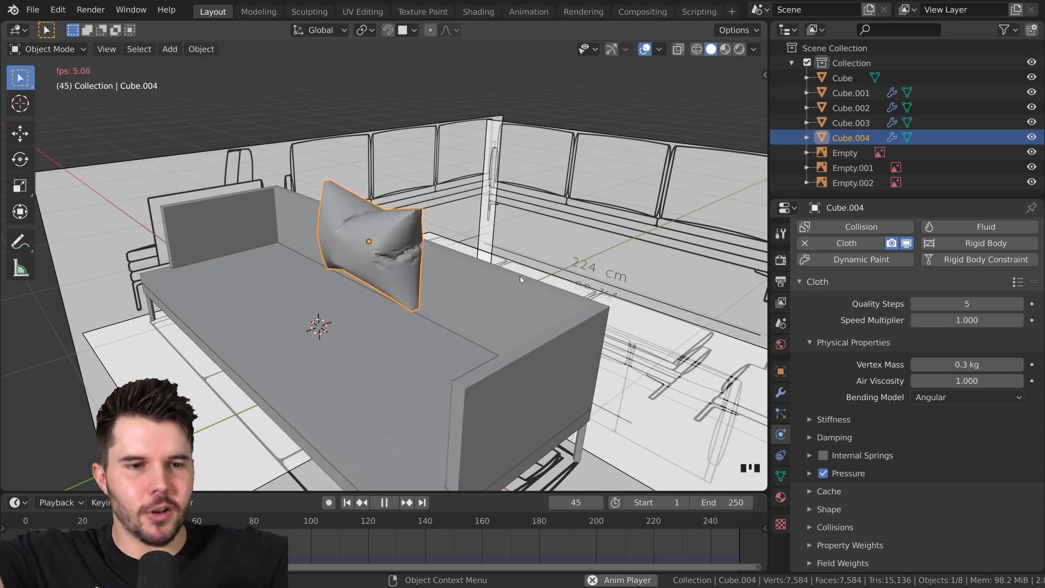
middle_drag(435, 290, 517, 280)
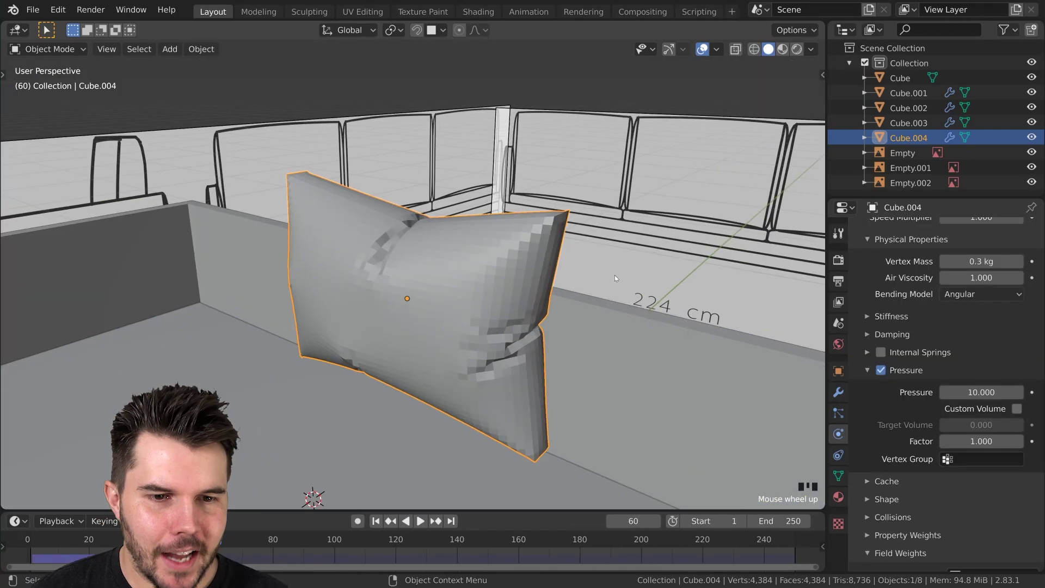
middle_drag(615, 276, 565, 228)
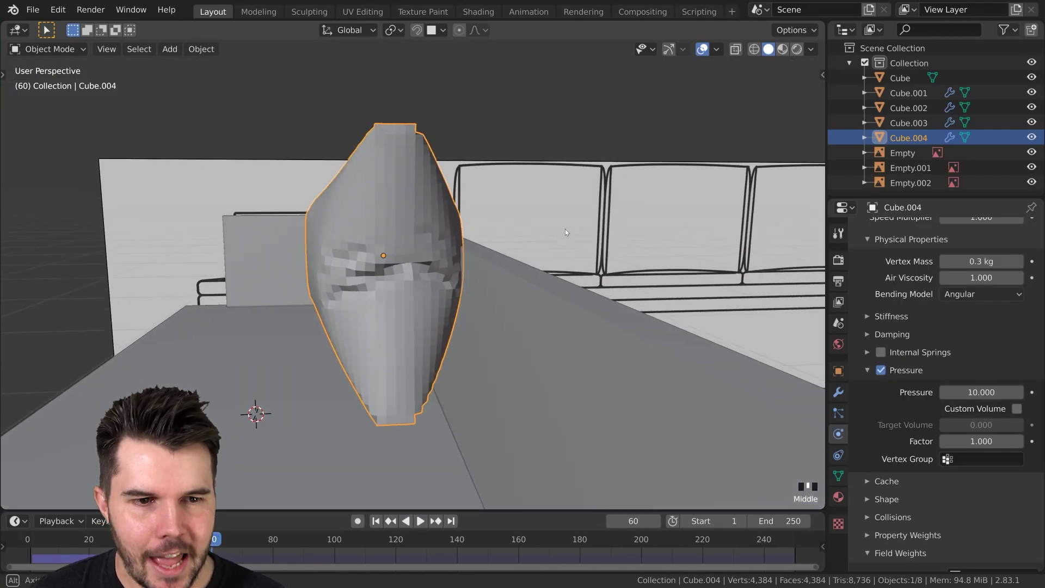
Resume the cloth simulation up to frame 121, pausing to inspect the cushion from several angles
key(space)
middle_drag(488, 226, 567, 231)
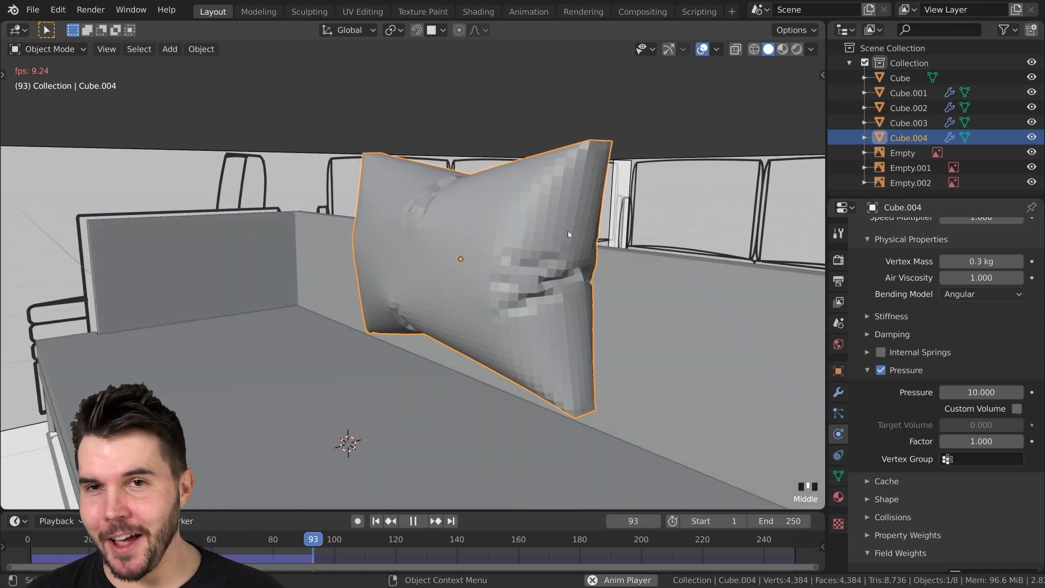
key(space)
middle_drag(567, 231, 548, 260)
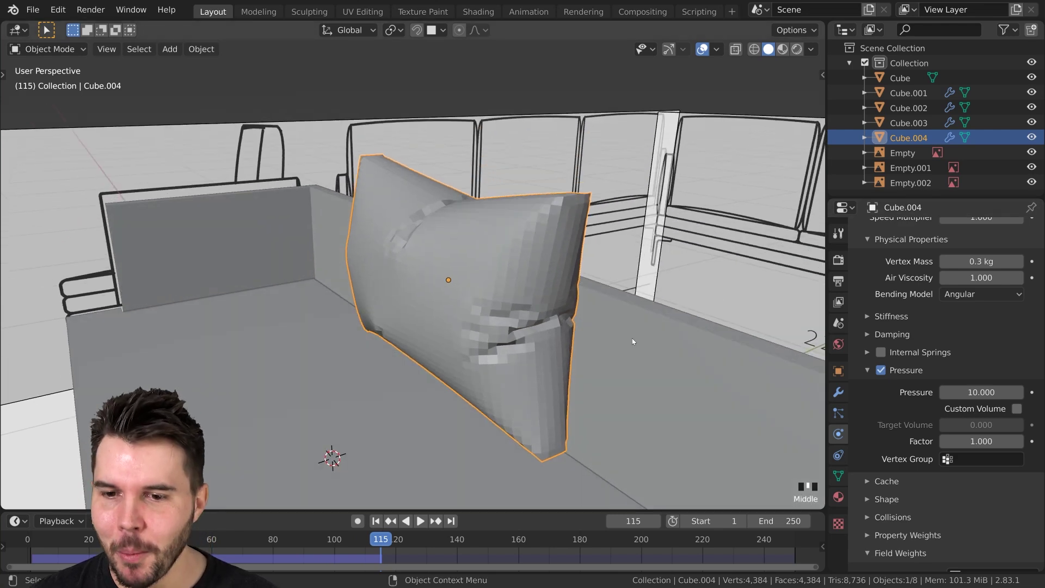
middle_drag(632, 338, 603, 331)
key(space)
key(space)
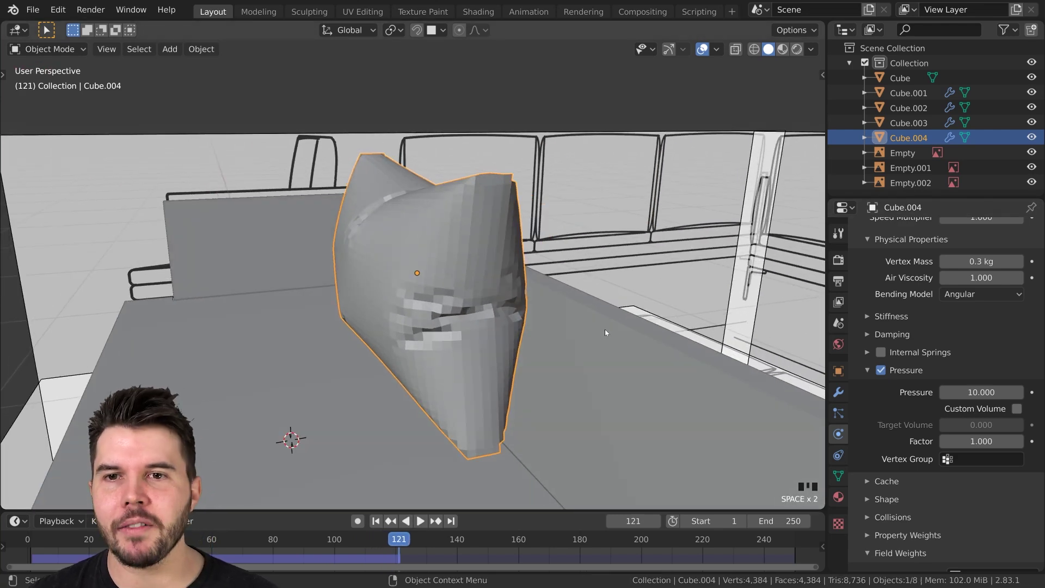
Rewind to frame 1, replay the inflation past frame 27, and examine the crease on the cushion's narrow side up close
key(shift+Left)
middle_drag(605, 328, 440, 184)
key(space)
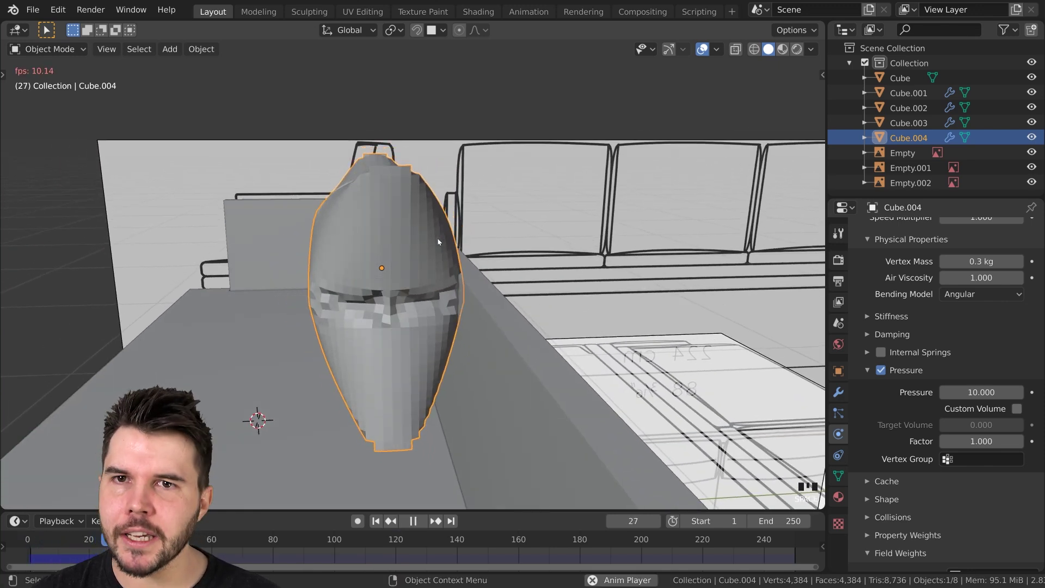
key(space)
middle_drag(407, 241, 435, 208)
scroll(441, 270, up, 3)
middle_drag(368, 218, 480, 247)
Rewind to frame 1 and play the simulation in short bursts, stopping at frames 12 and 41 to inspect the folds
key(shift+Left)
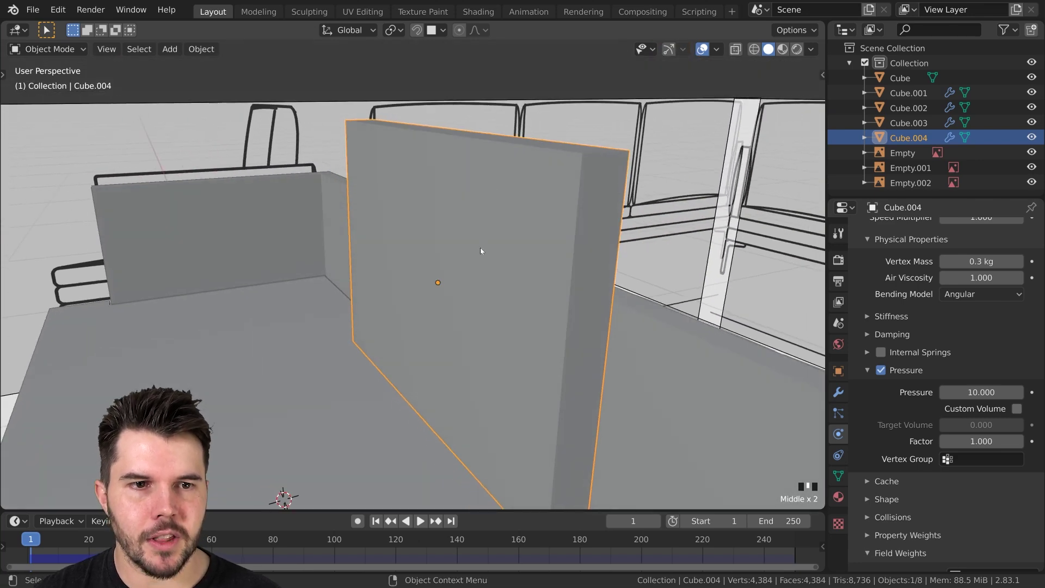
key(space)
key(space)
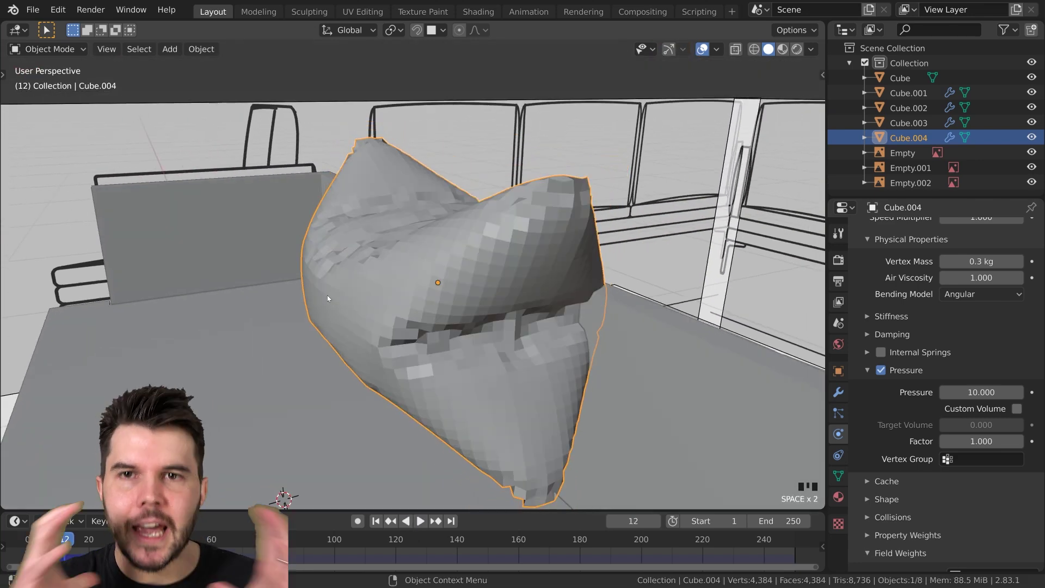
middle_drag(328, 295, 379, 185)
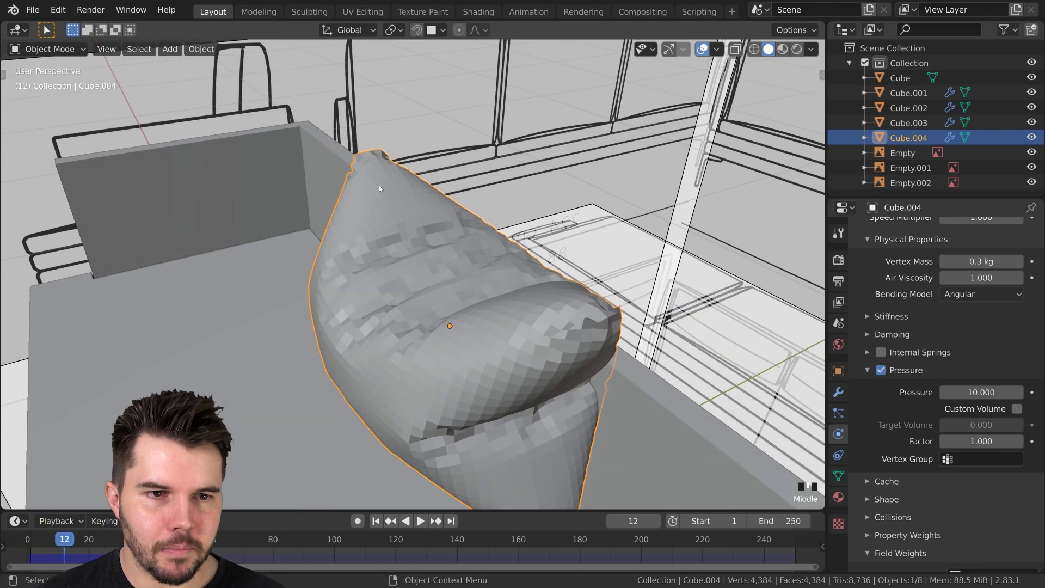
key(space)
key(space)
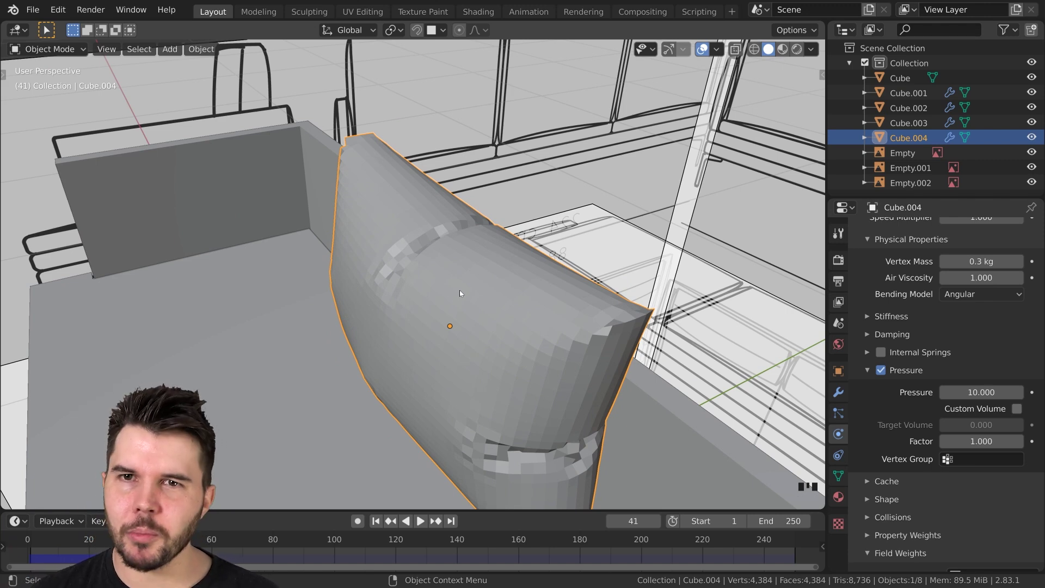
View the cushion's narrow side and play the simulation briefly onward from frame 41
scroll(459, 289, down, 3)
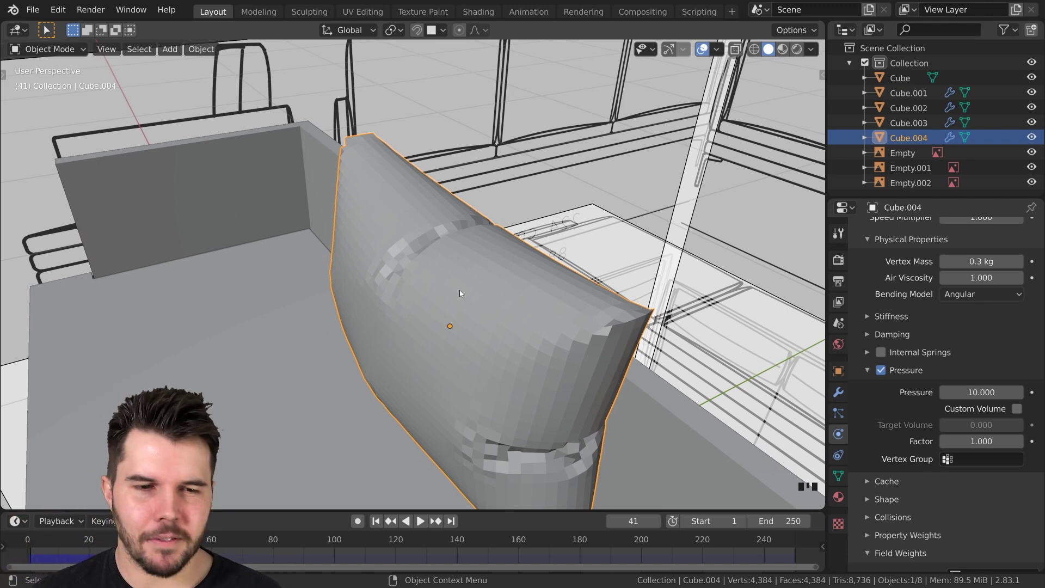
middle_drag(459, 290, 493, 251)
scroll(485, 259, up, 2)
scroll(485, 259, down, 2)
key(space)
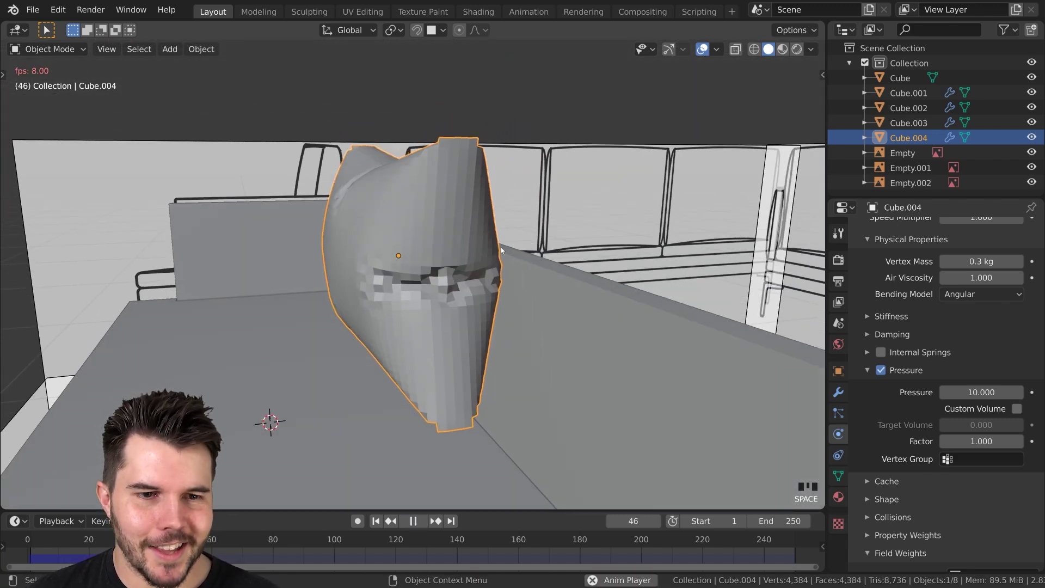
key(space)
Rewind to frame 1, step through the inflation one frame at a time to frame 5, and inspect the cushion's thickness
key(shift+Left)
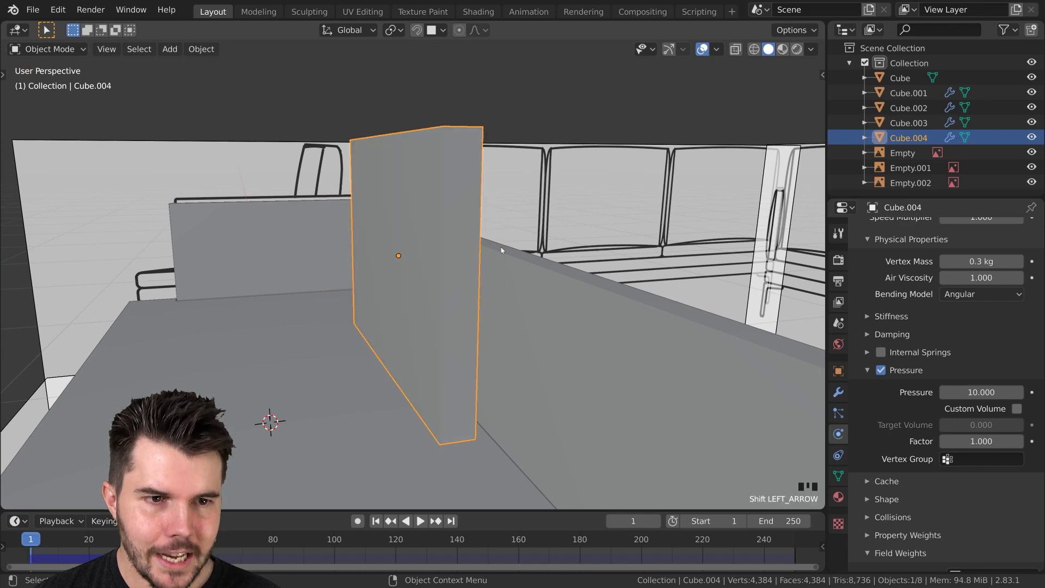
key(Right)
key(Right)
key(Right)
key(Right)
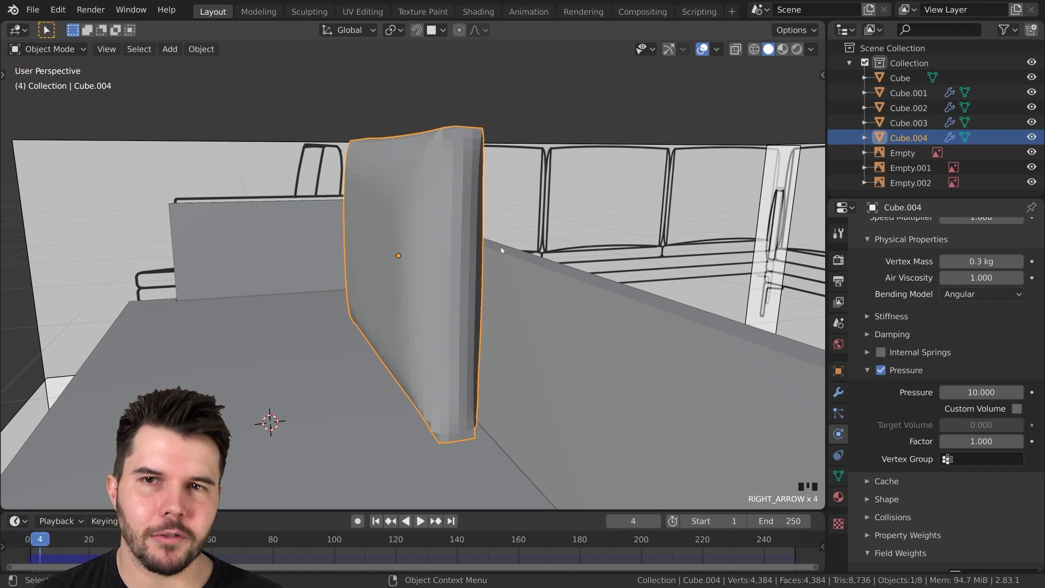
key(Right)
middle_drag(455, 190, 544, 202)
Switch to the reference board to examine the white sofa's back cushions, and return to Blender to compare the frame 5 cushion
key(alt+Tab)
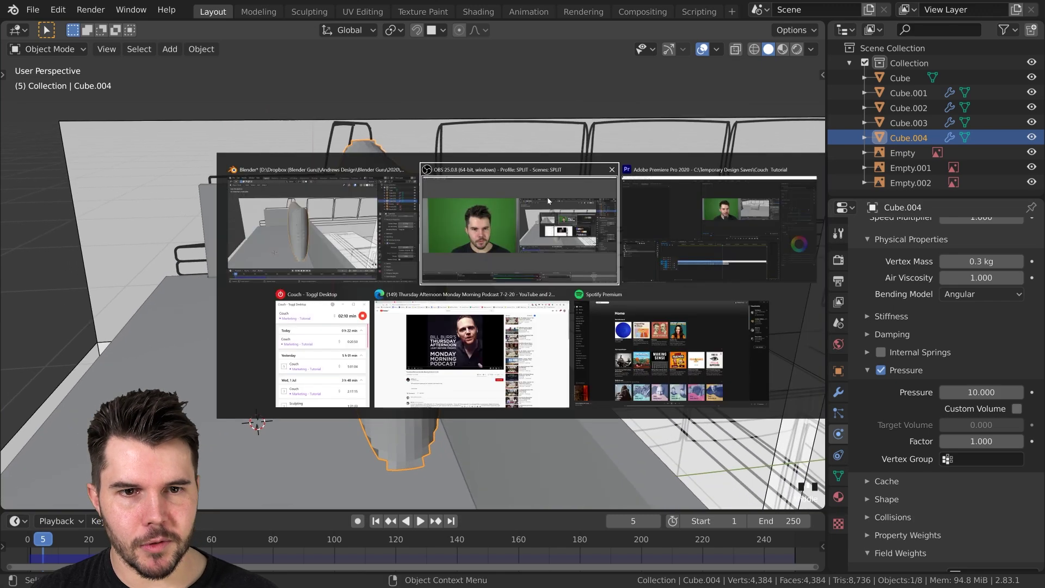
scroll(575, 261, up, 3)
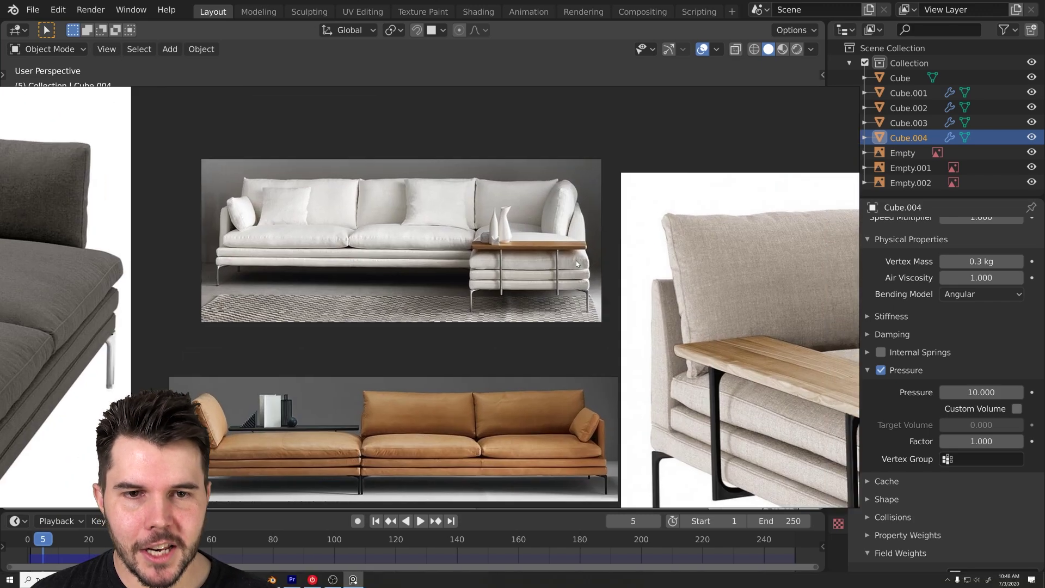
scroll(576, 261, up, 5)
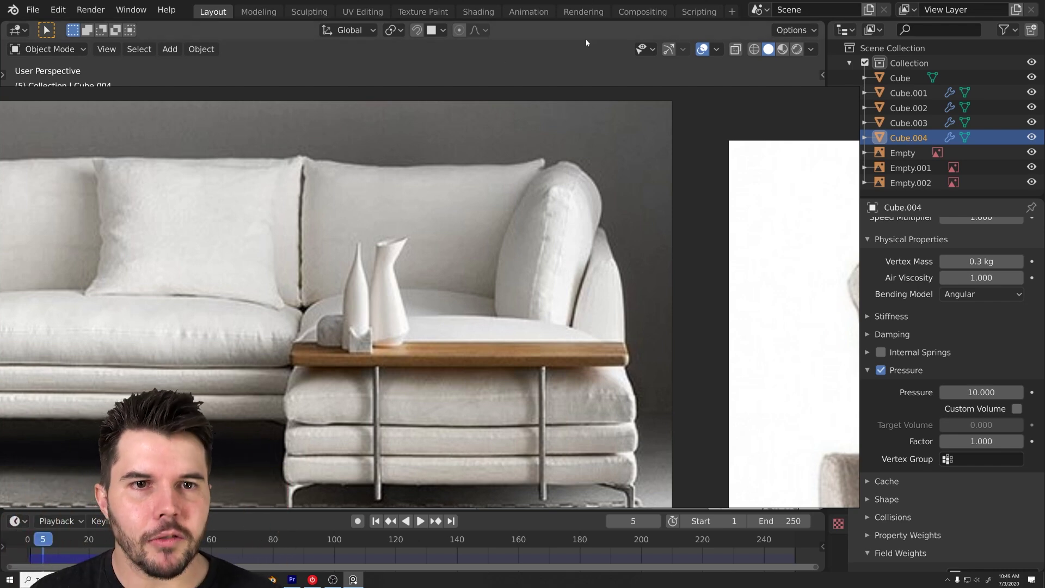
click(573, 59)
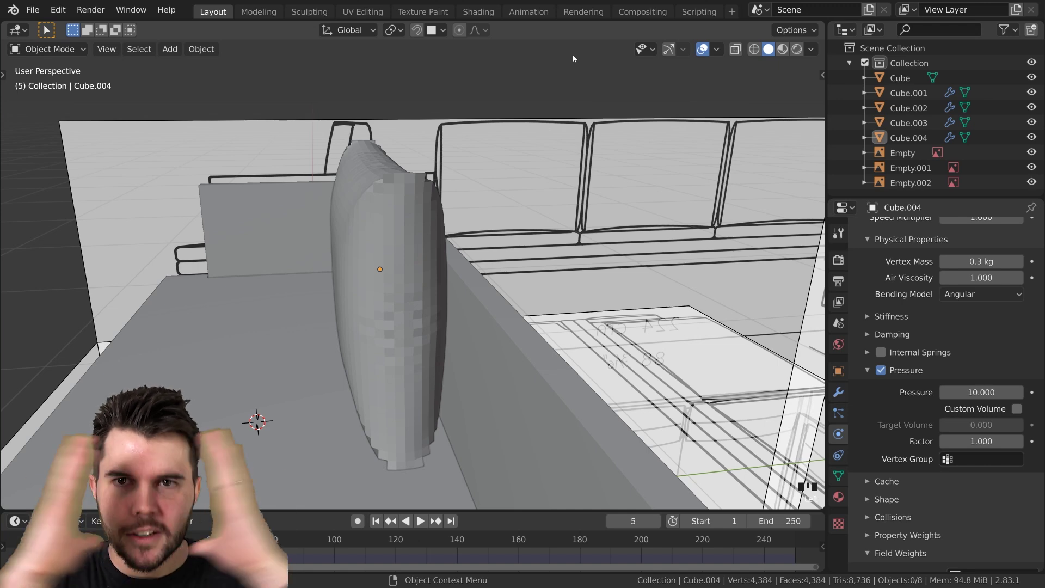
middle_drag(592, 168, 517, 234)
scroll(508, 231, down, 2)
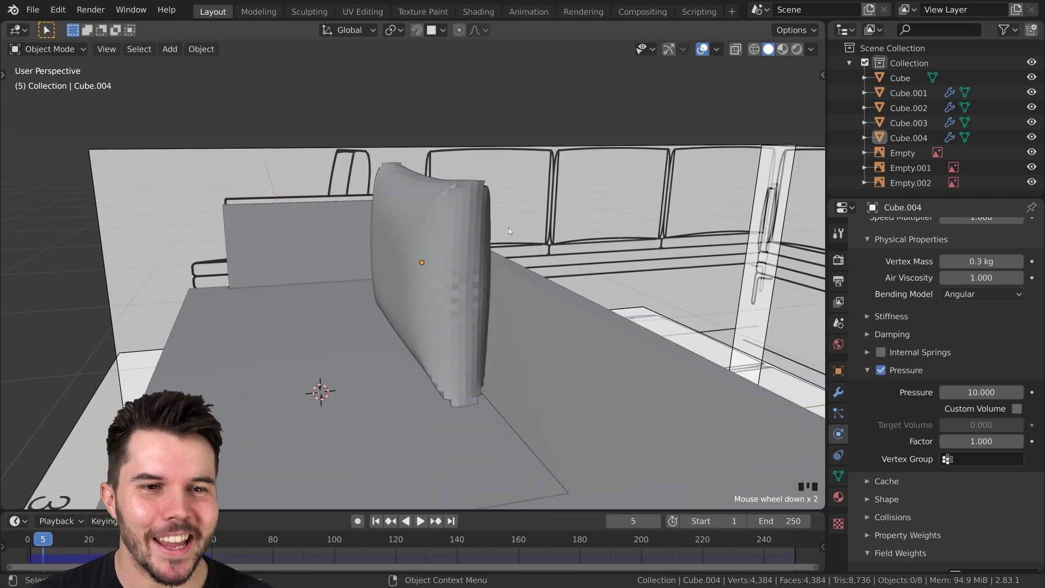
Check the white sofa on the reference board again, and examine the frame 5 cushion's front, corners and side in Blender
key(alt+Tab)
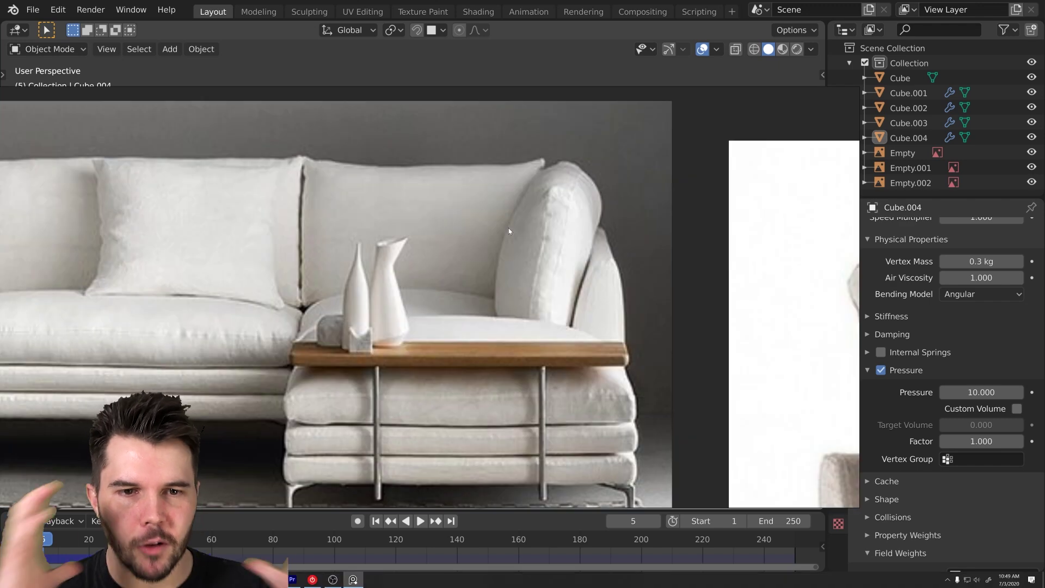
scroll(354, 231, down, 3)
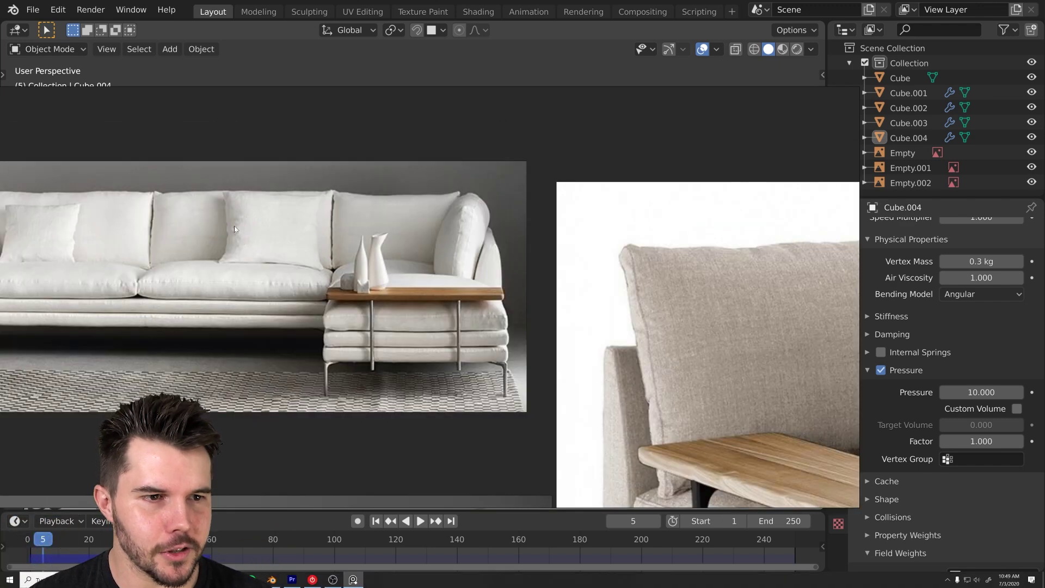
key(alt+Tab)
middle_drag(459, 230, 444, 256)
scroll(501, 289, up, 3)
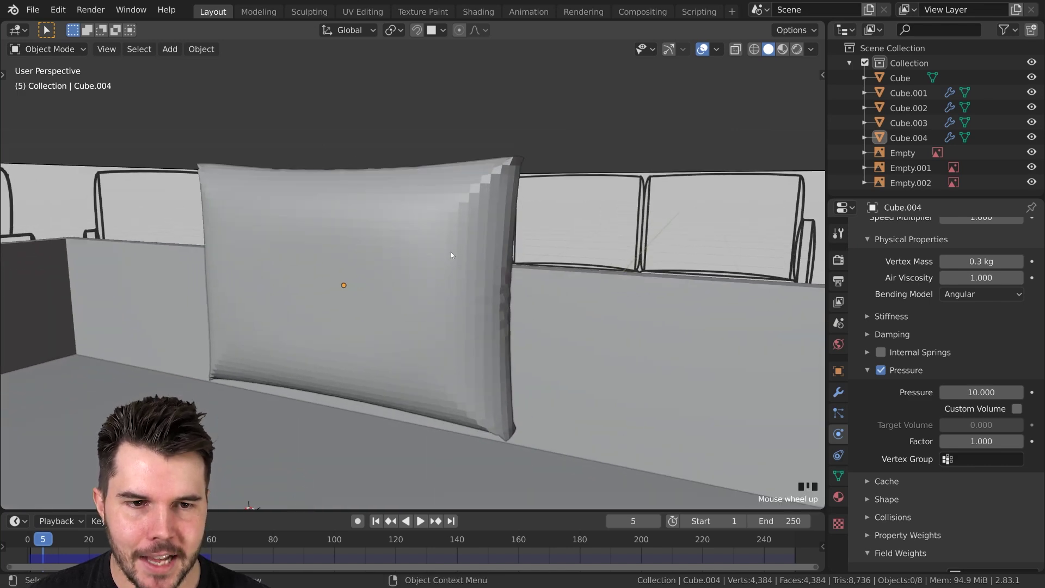
scroll(465, 310, down, 3)
middle_drag(465, 312, 418, 256)
scroll(441, 283, up, 3)
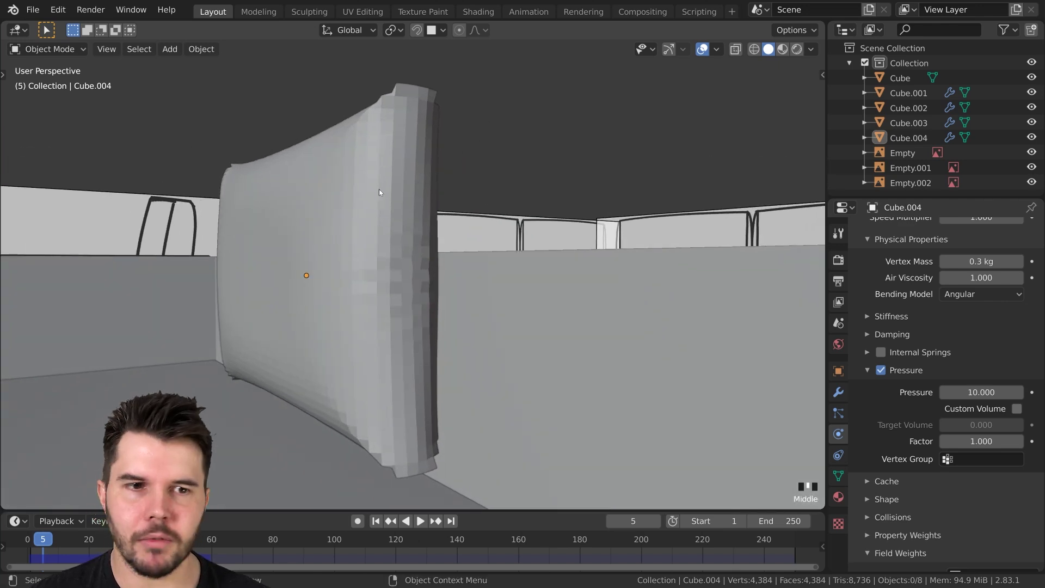
middle_drag(380, 191, 395, 206)
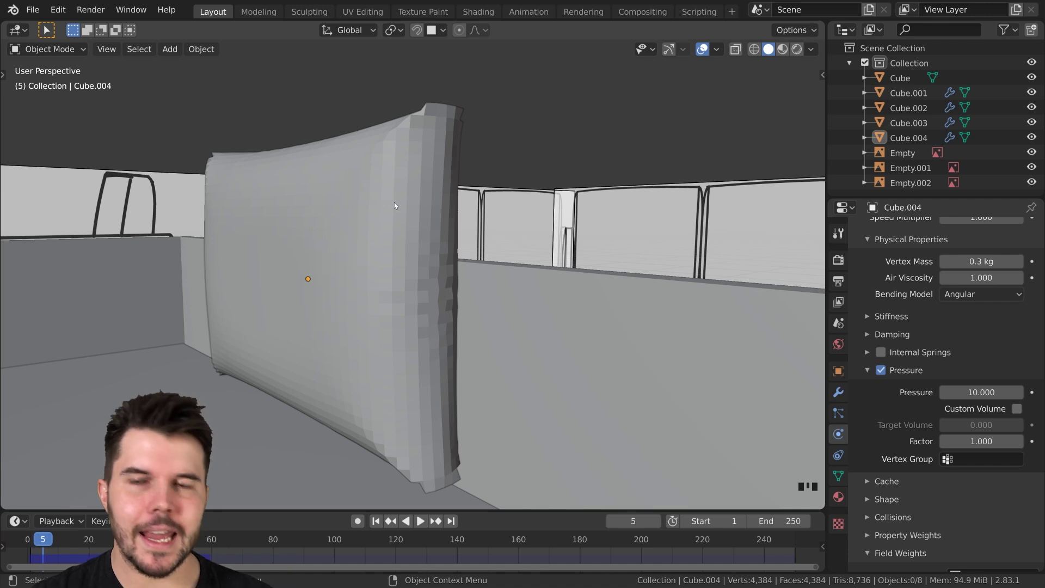
Rewind the simulation to frame 1 and briefly open the cloth's Stiffness settings
key(shift+Left)
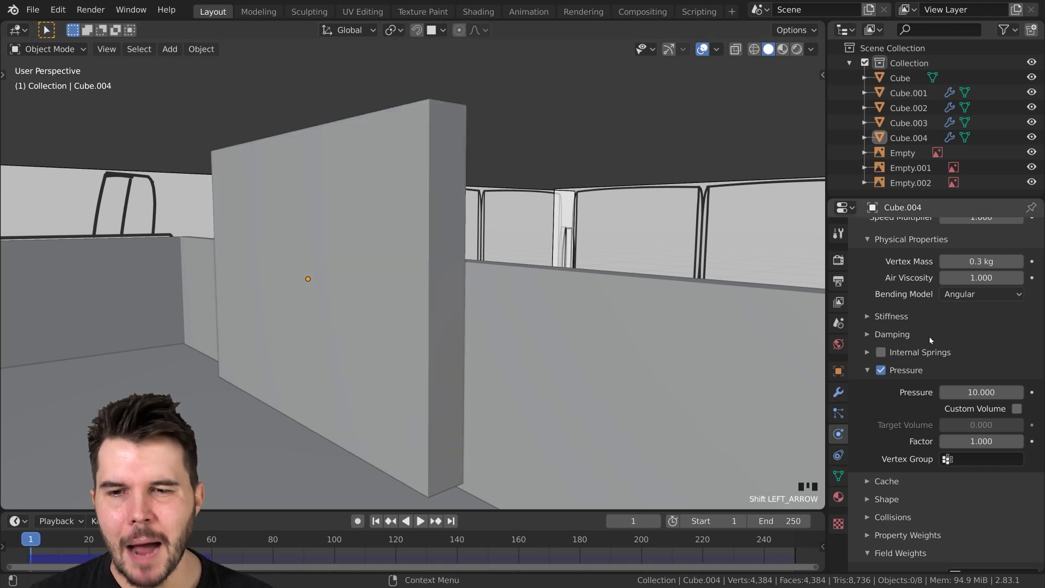
click(904, 316)
click(891, 315)
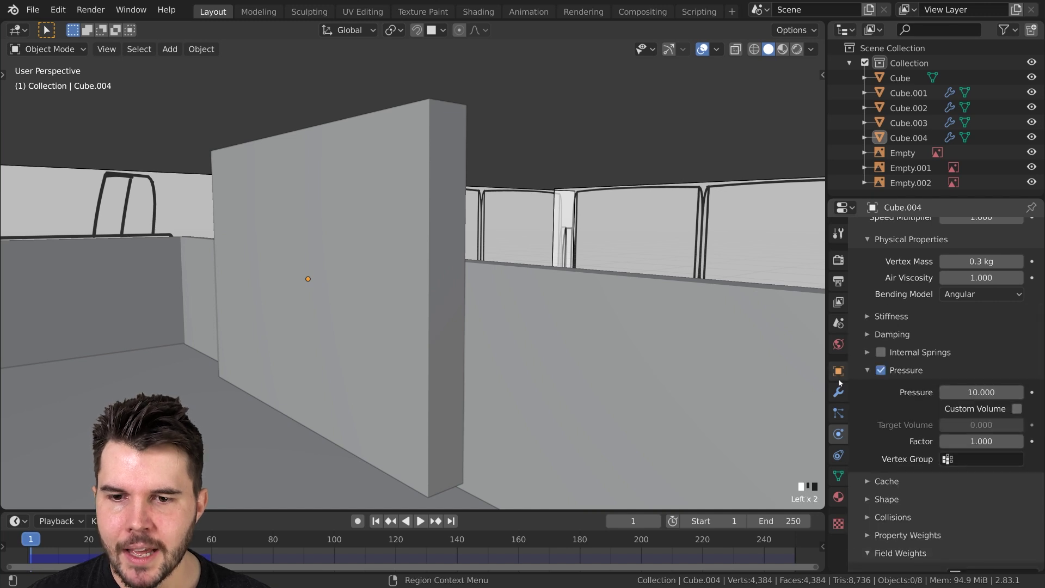
Test-play the cloth to frame 10, rewind to frame 1, and set the Subdivision modifier's Viewport level to 3
click(838, 392)
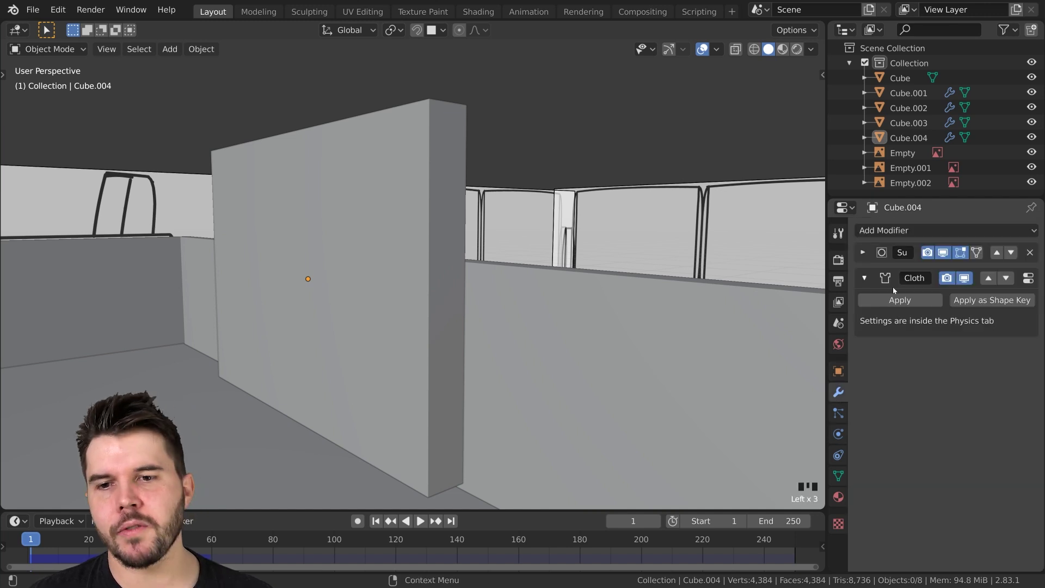
click(875, 251)
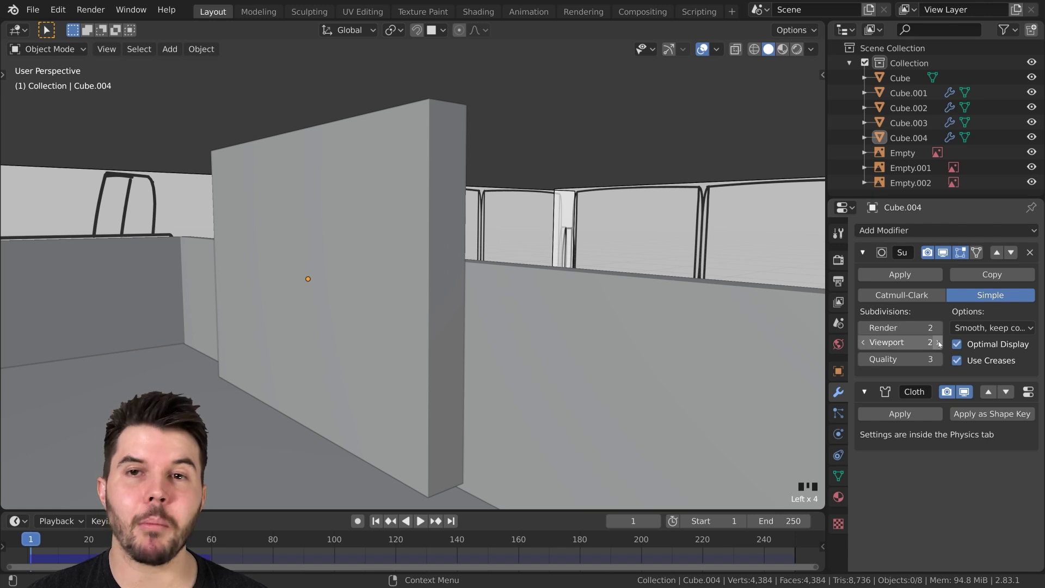
key(space)
key(space)
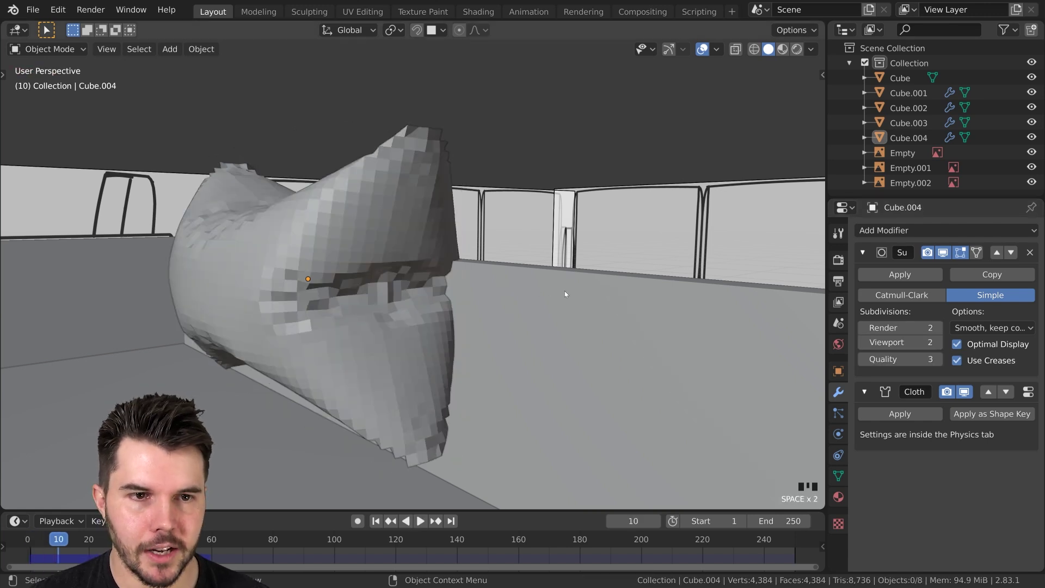
key(shift+Left)
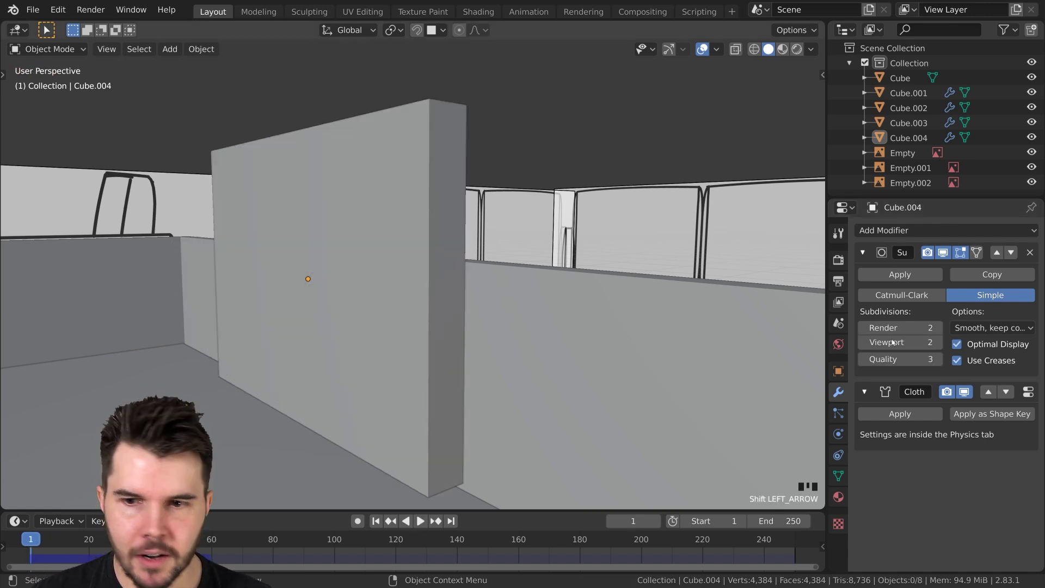
click(939, 342)
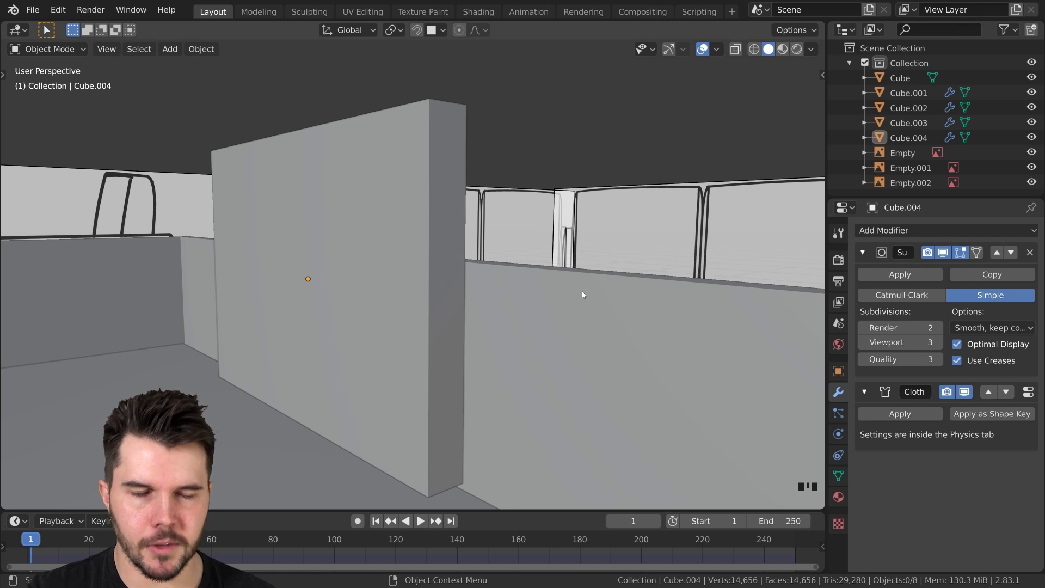
Test-play the cloth to frame 10, examine the cushion's side, and rewind to frame 1
key(space)
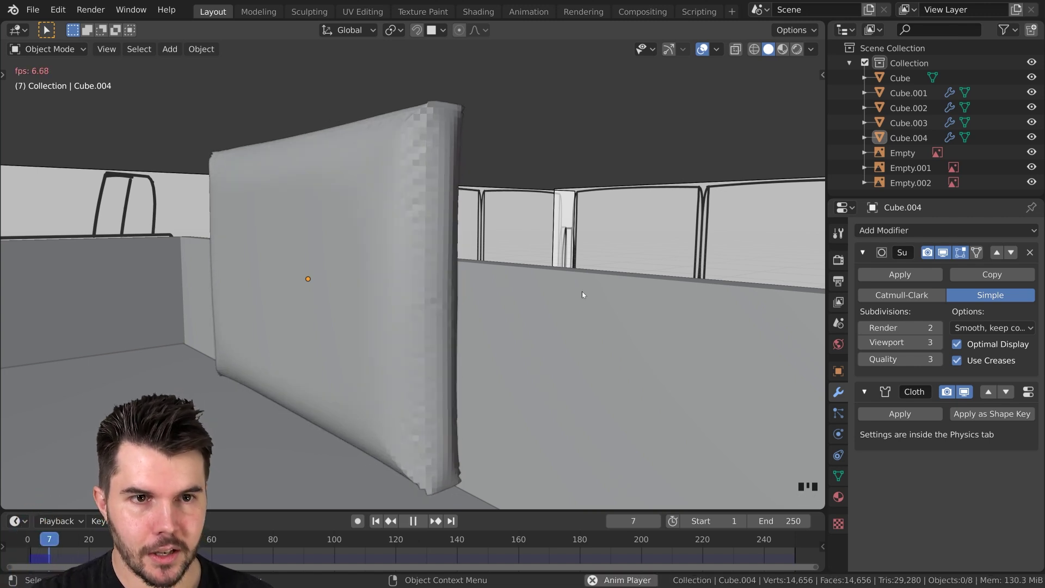
key(space)
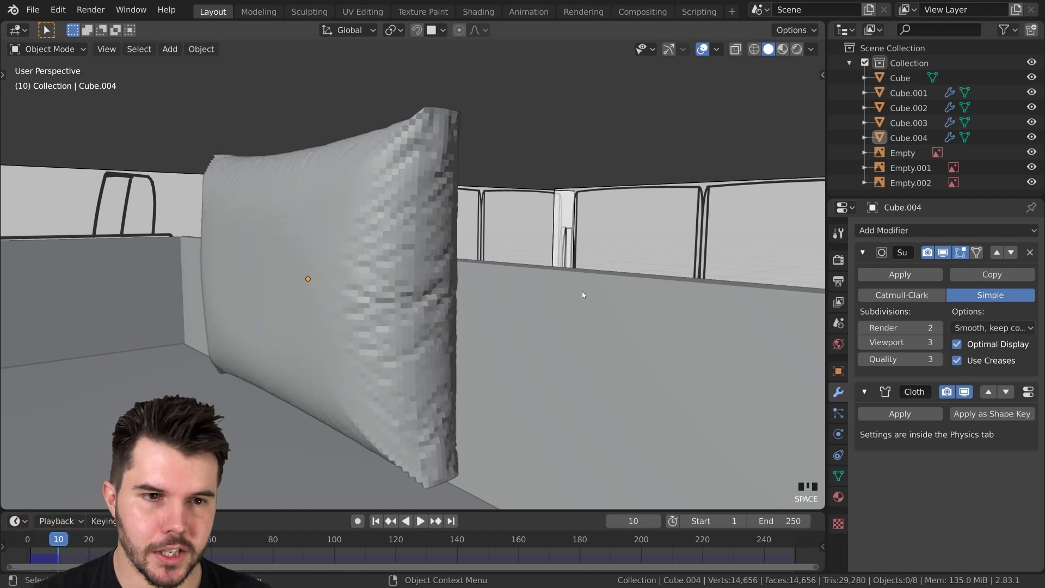
mouse_move(434, 269)
middle_down()
mouse_move(467, 260)
mouse_move(446, 263)
middle_up()
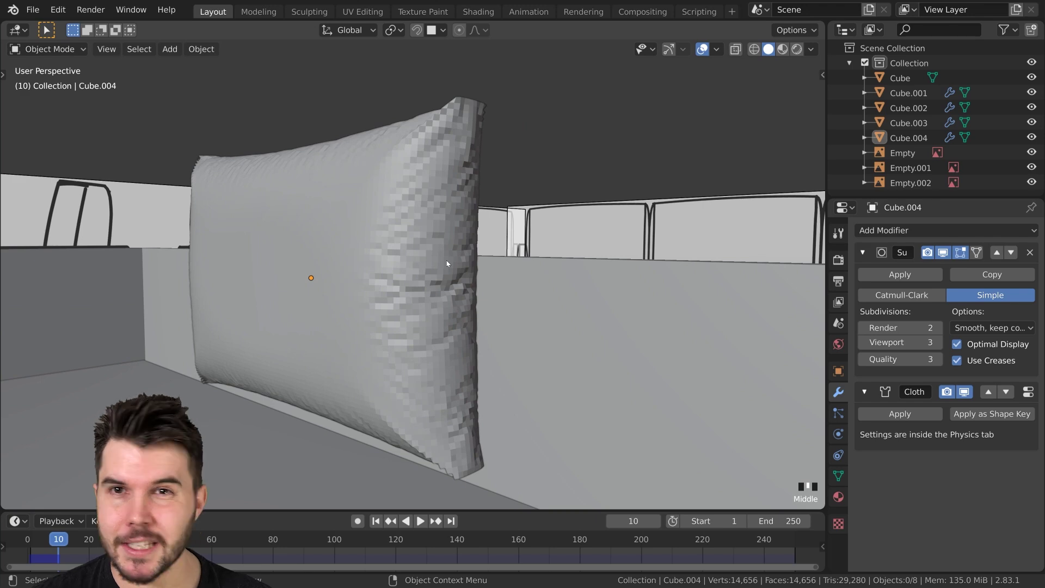
key(shift+Left)
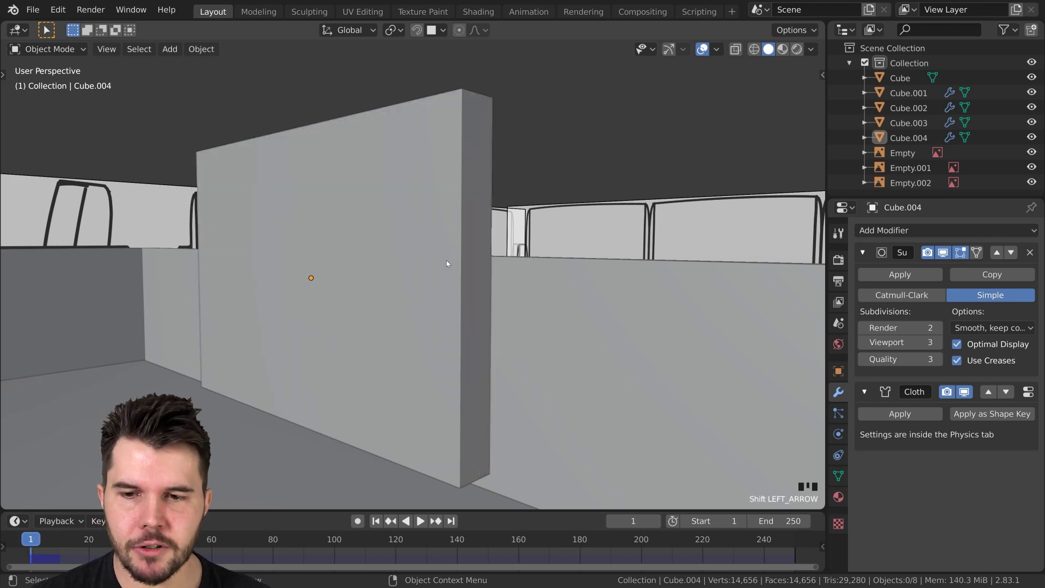
Test-play the cloth to frame 17 with the Subdivision Viewport level at 4, and rewind to frame 1 with the level back at 3
click(938, 343)
key(space)
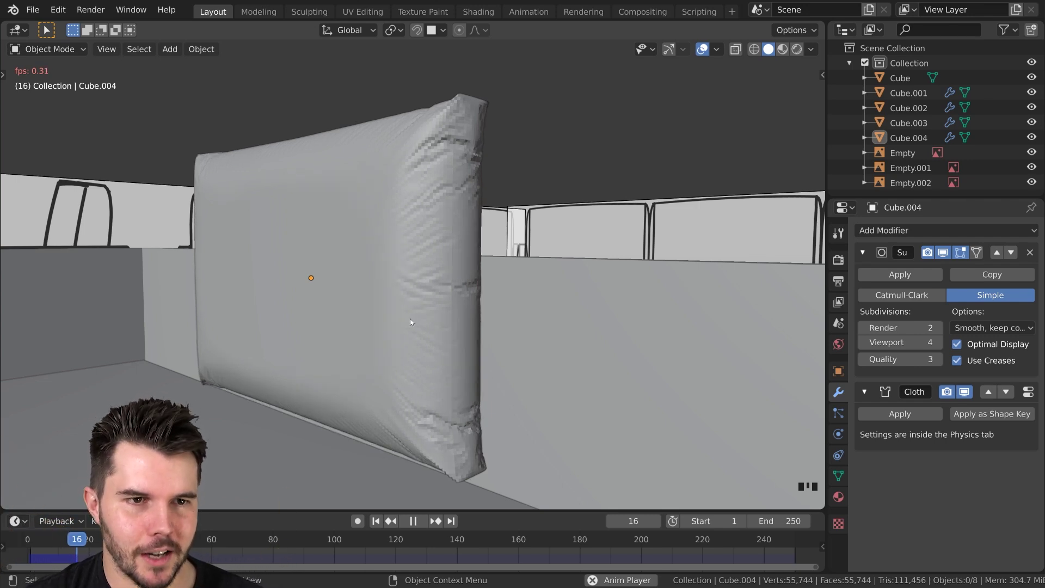
key(space)
middle_drag(413, 318, 794, 345)
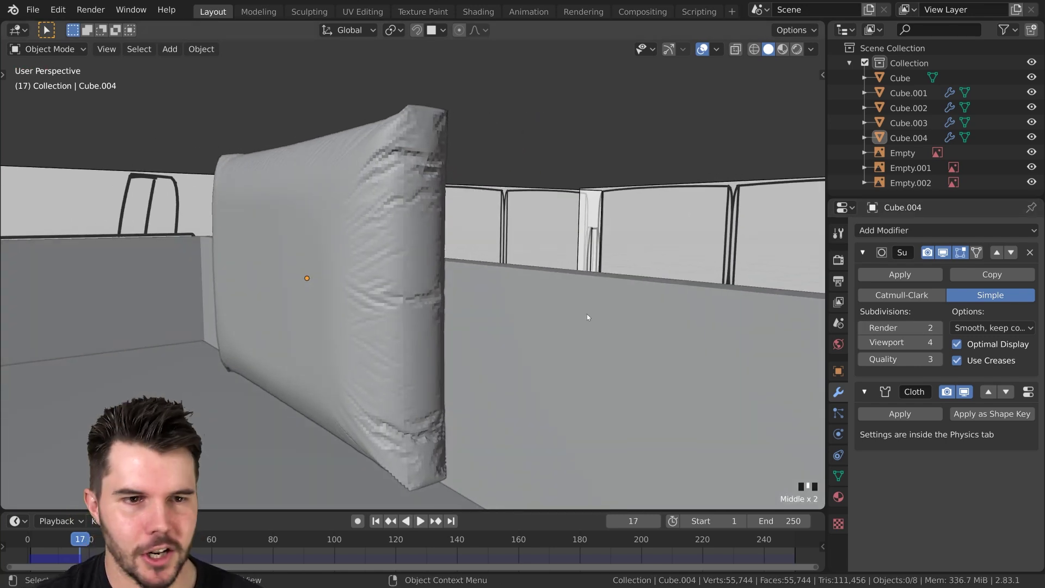
key(shift+Left)
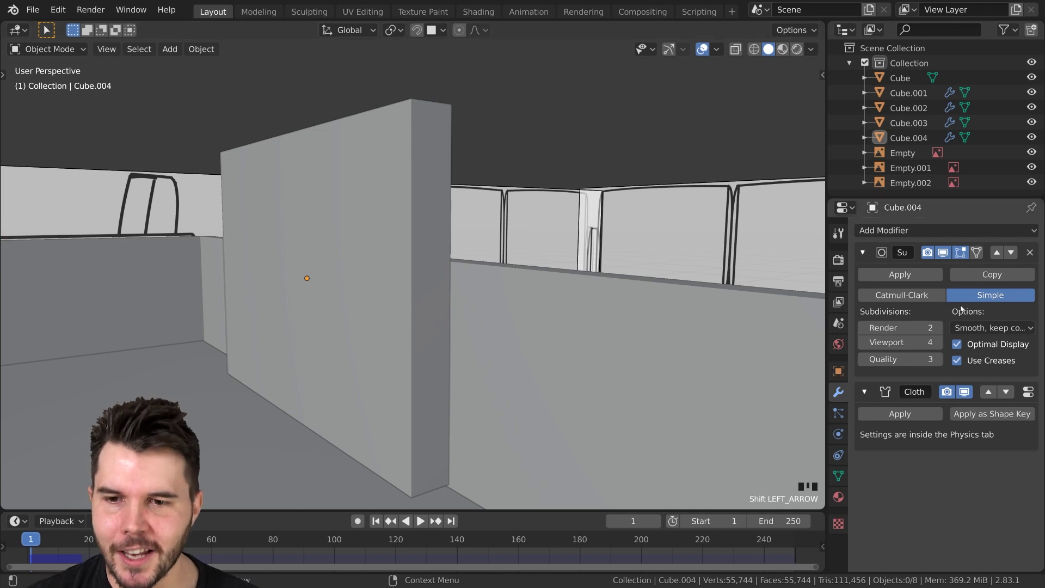
click(864, 343)
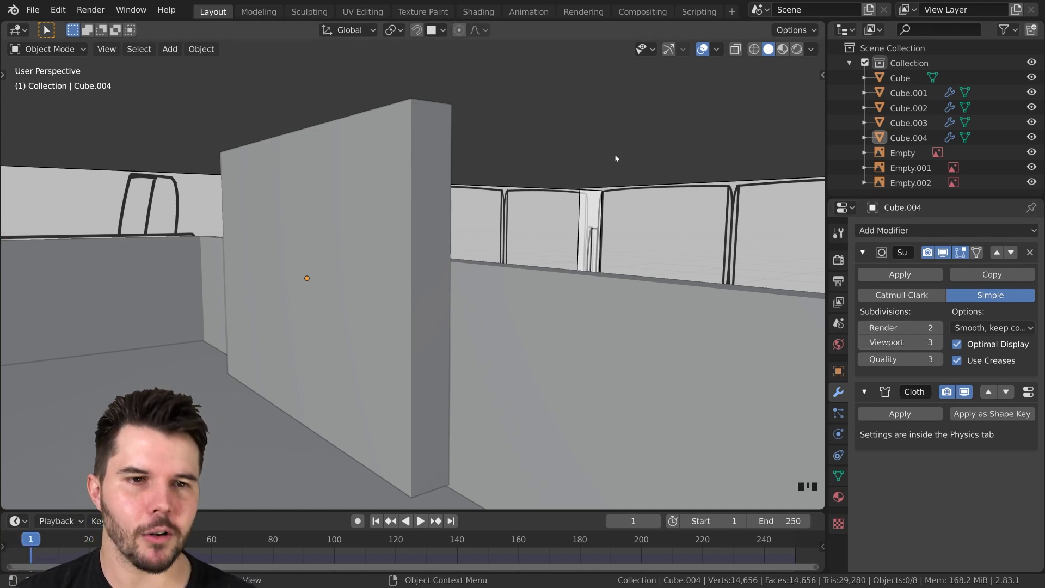
Play the cloth to frame 9, switch to the reference board to compare the beige back cushion's edge, and return to Blender
key(space)
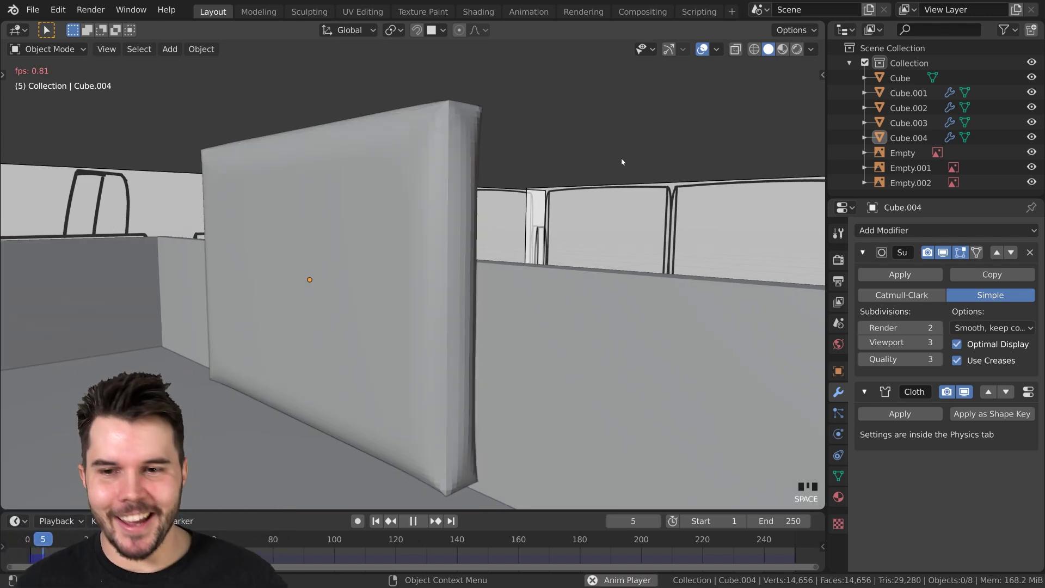
key(space)
middle_drag(510, 220, 435, 284)
key(alt+Tab)
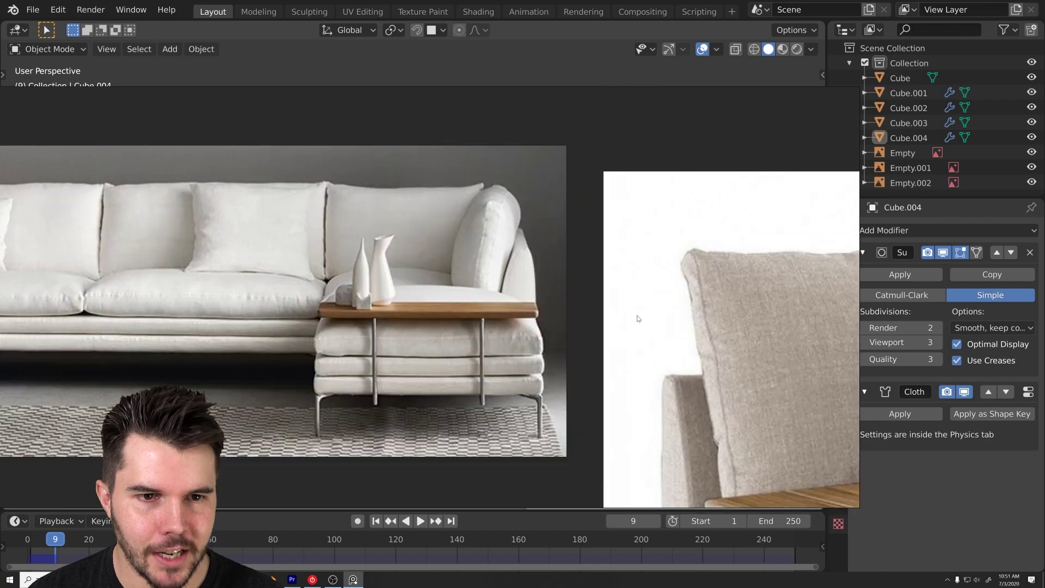
scroll(638, 318, down, 2)
middle_drag(638, 318, 465, 264)
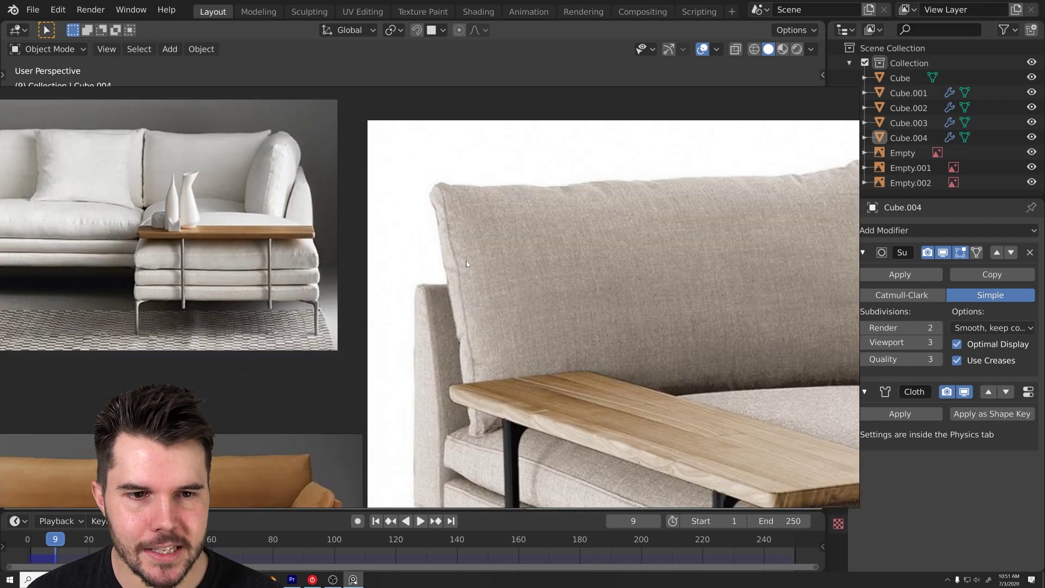
key(alt+Tab)
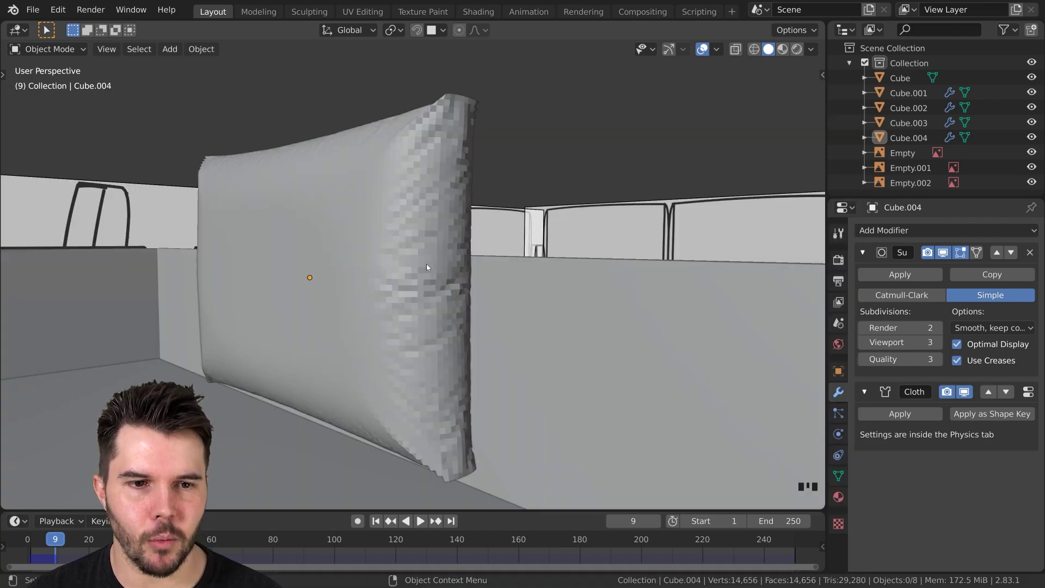
Select the inflated cushion and open its cloth Pressure settings
scroll(427, 267, down, 2)
middle_drag(424, 257, 460, 263)
click(410, 259)
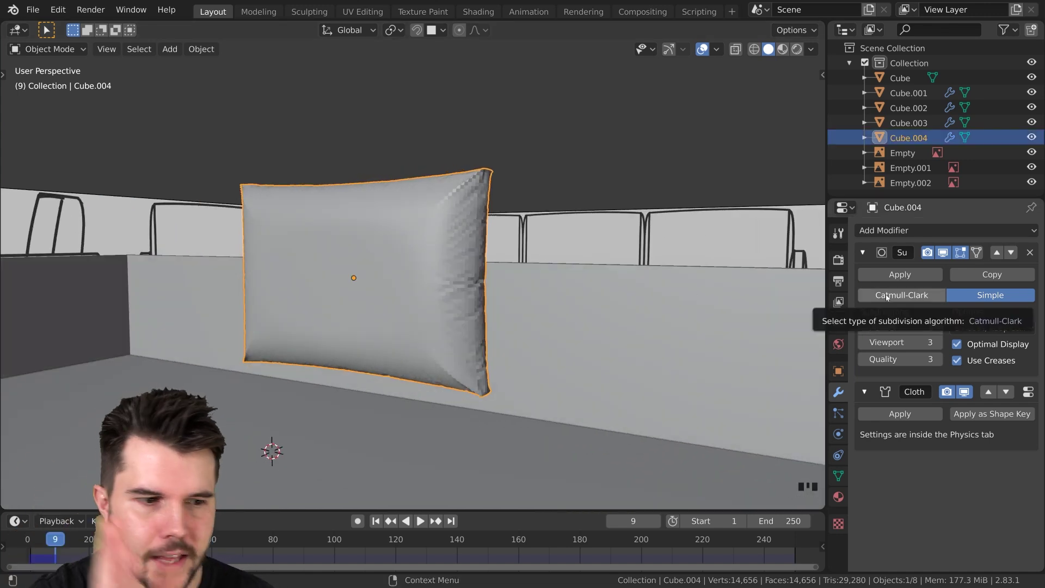
scroll(336, 275, up, 2)
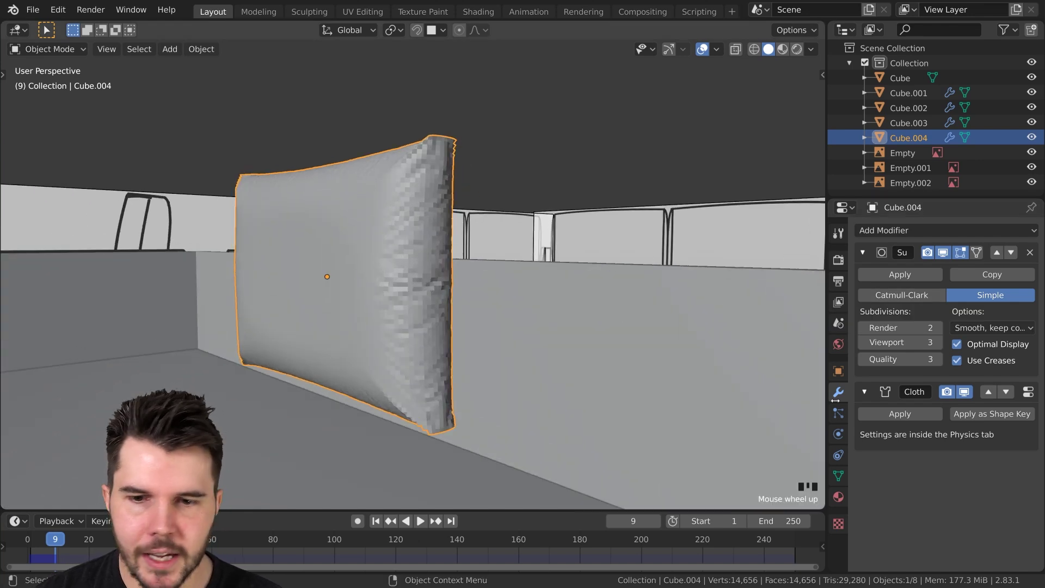
click(838, 434)
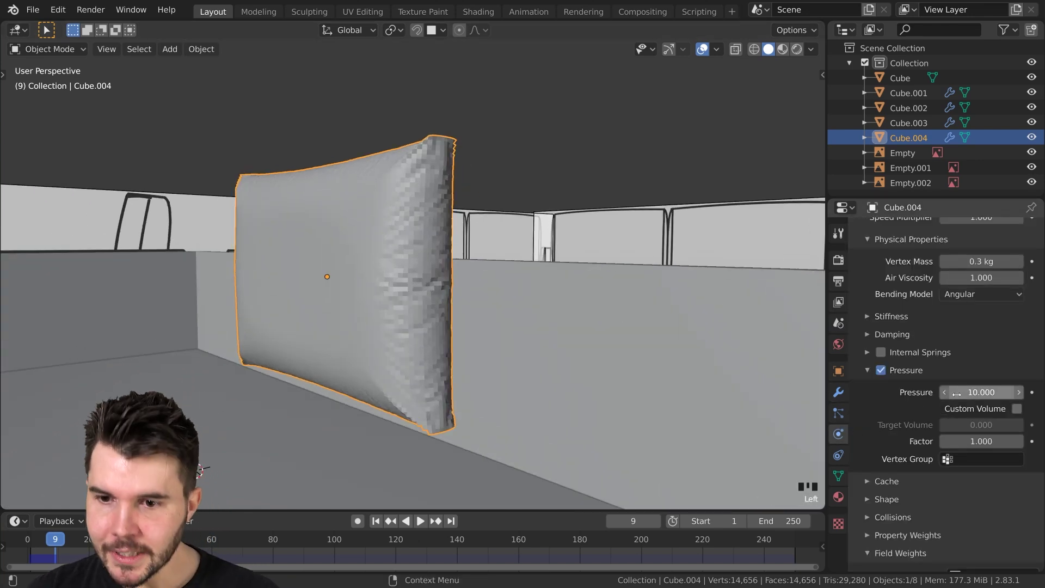
Rewind to frame 1 and step through the cached frames up to frame 9 to review how the cushion inflates
key(shift+Left)
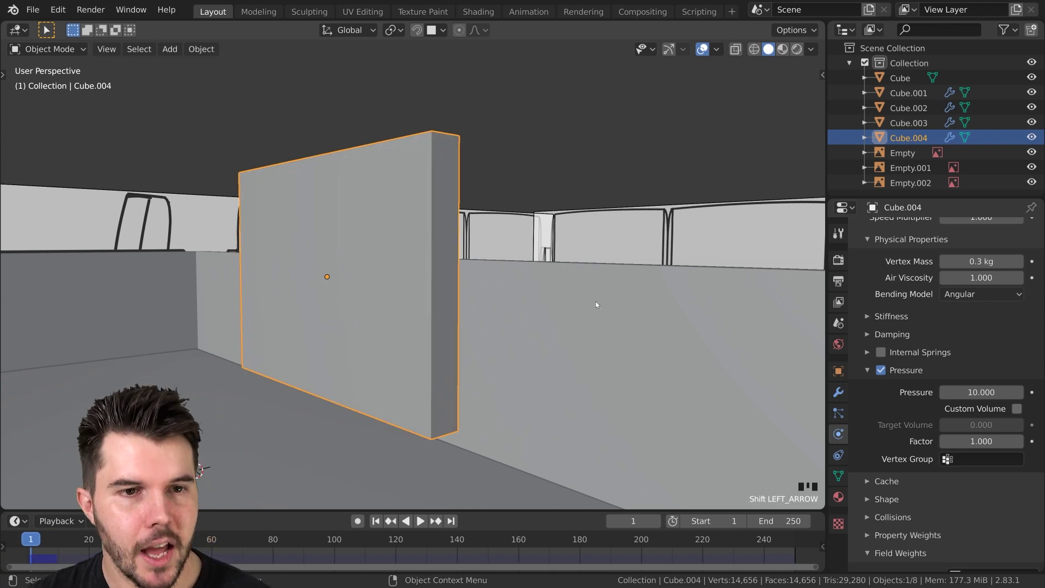
key(Right)
key(Right)
key(Right)
key(Right)
key(Right)
key(Right)
key(Right)
key(Right)
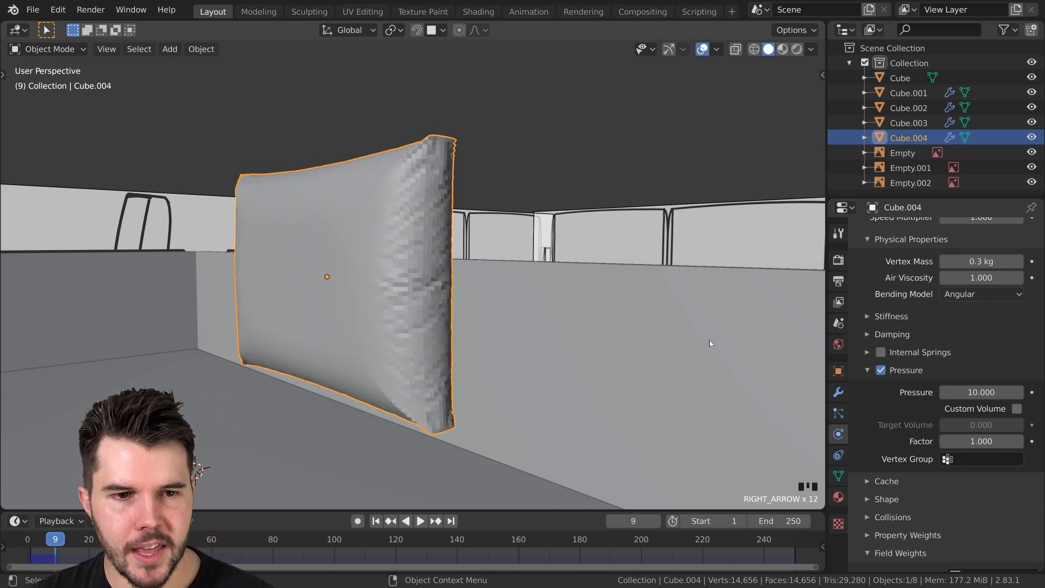
key(Left)
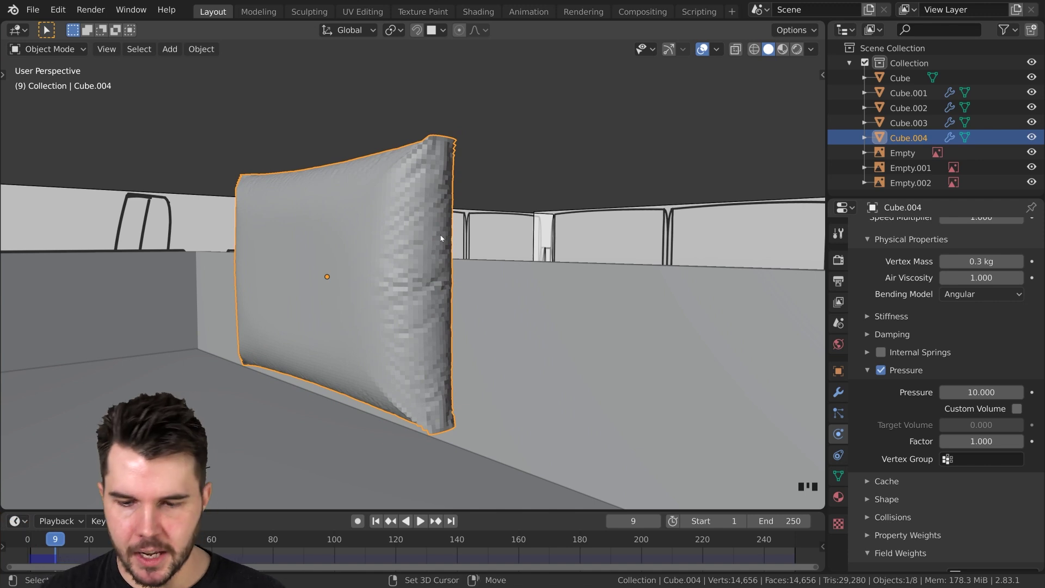
Rewind to frame 1, set the cloth pressure to 50, and play the simulation to frame 6
key(shift+Left)
click(980, 391)
text(50)
key(Return)
key(space)
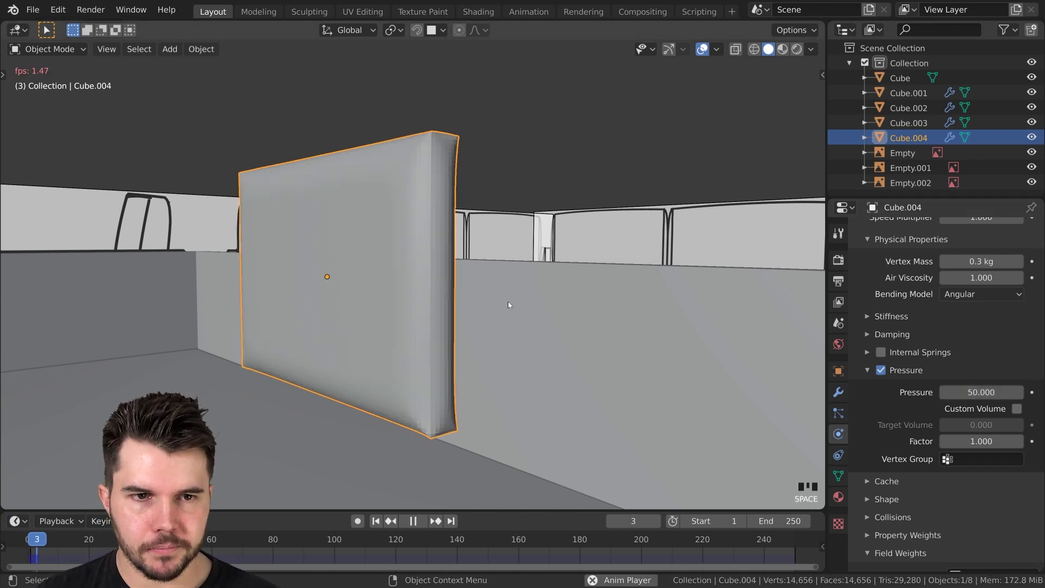
key(space)
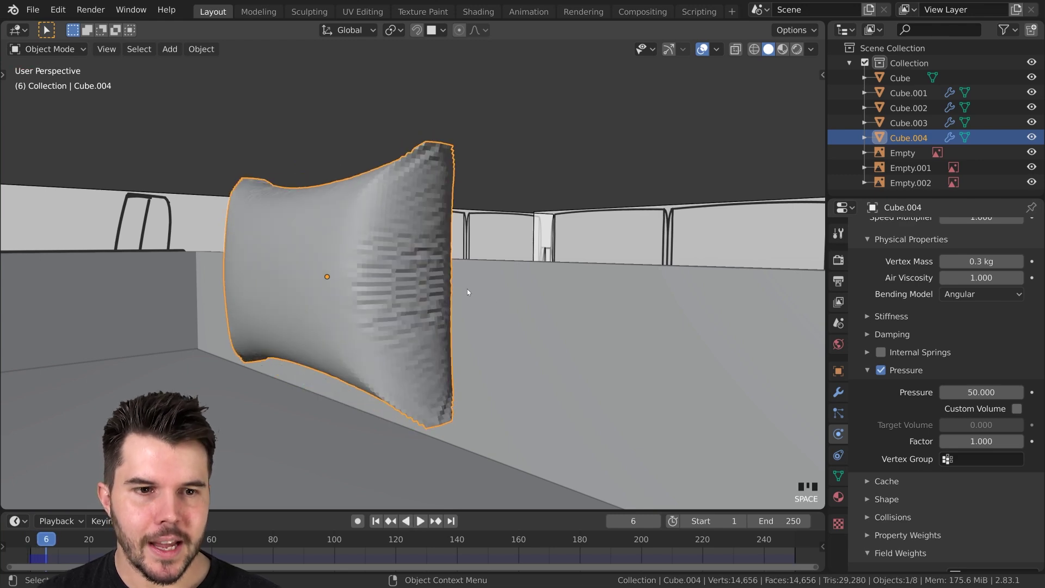
Examine the frame 6 cushion from its side and front, comparing it with the previous frame
middle_drag(423, 267, 368, 261)
key(Left)
key(Right)
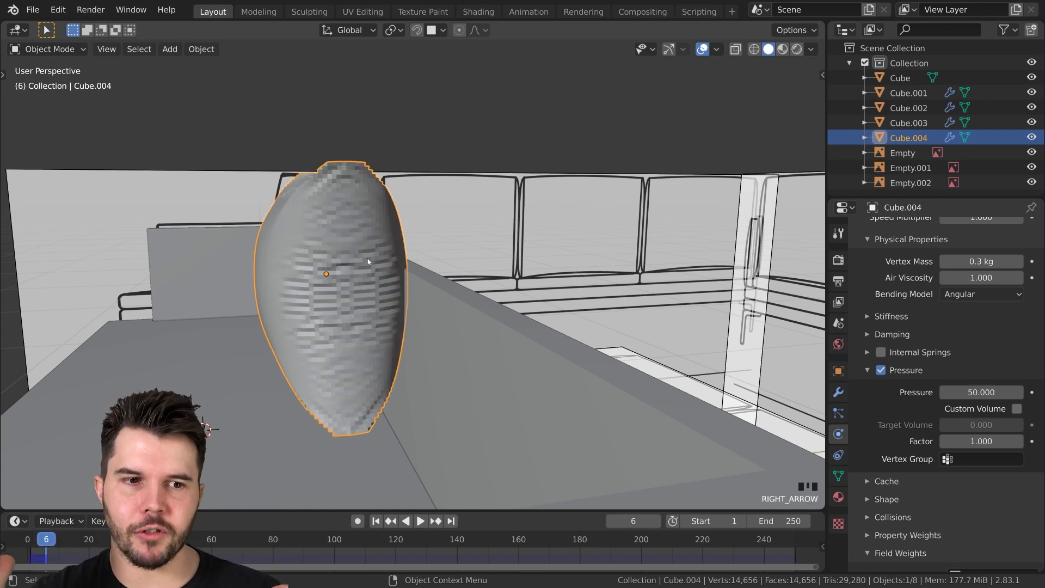
middle_drag(367, 259, 417, 259)
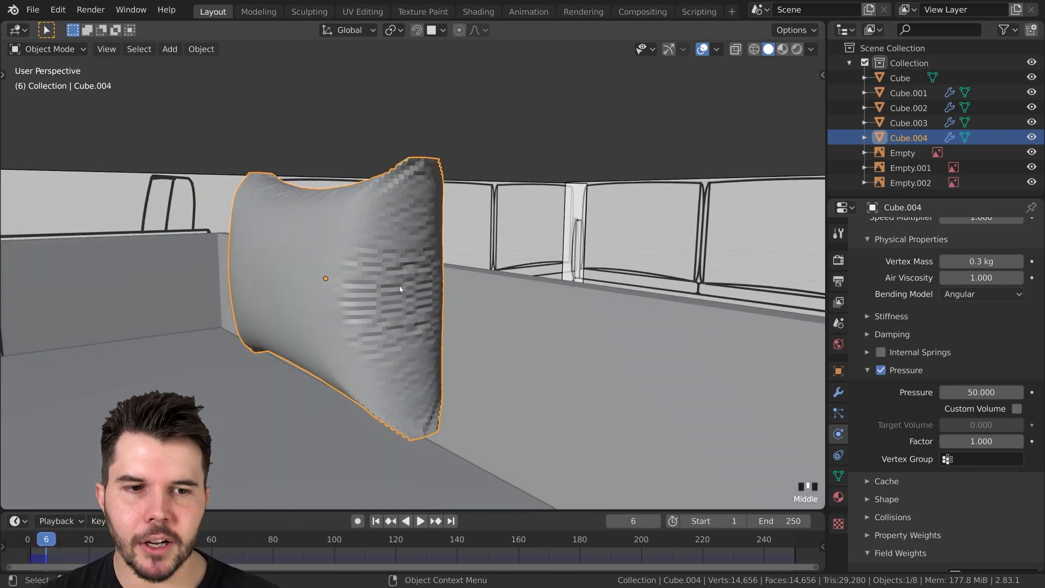
key(Left)
key(Right)
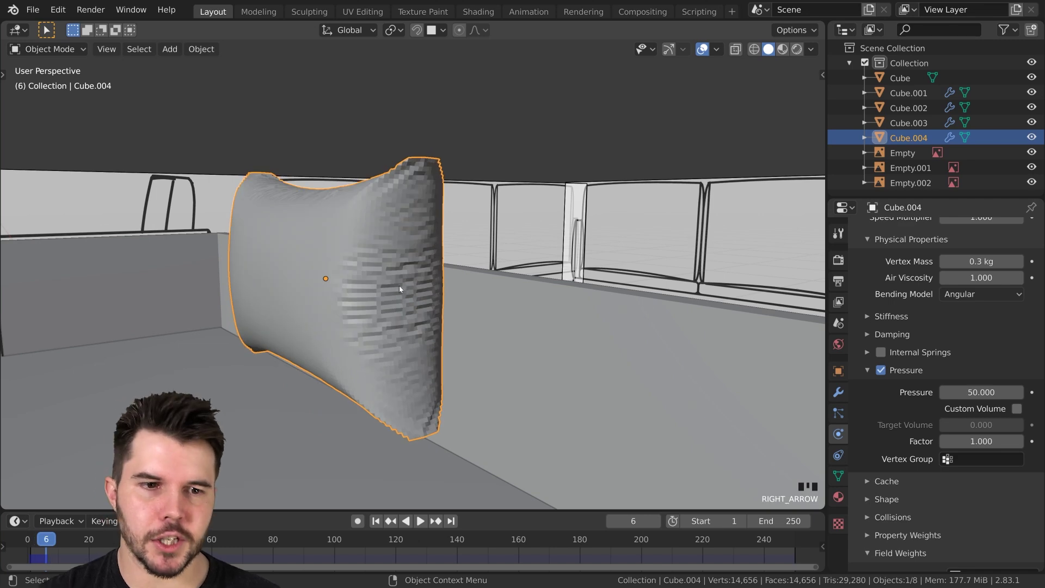
Step back and forth through the first frames of the inflation and examine the cushion from several angles at frame 4
key(Left)
key(Left)
key(Left)
key(Left)
key(Left)
key(Right)
key(Right)
key(Right)
key(Right)
key(Left)
middle_drag(399, 285, 338, 283)
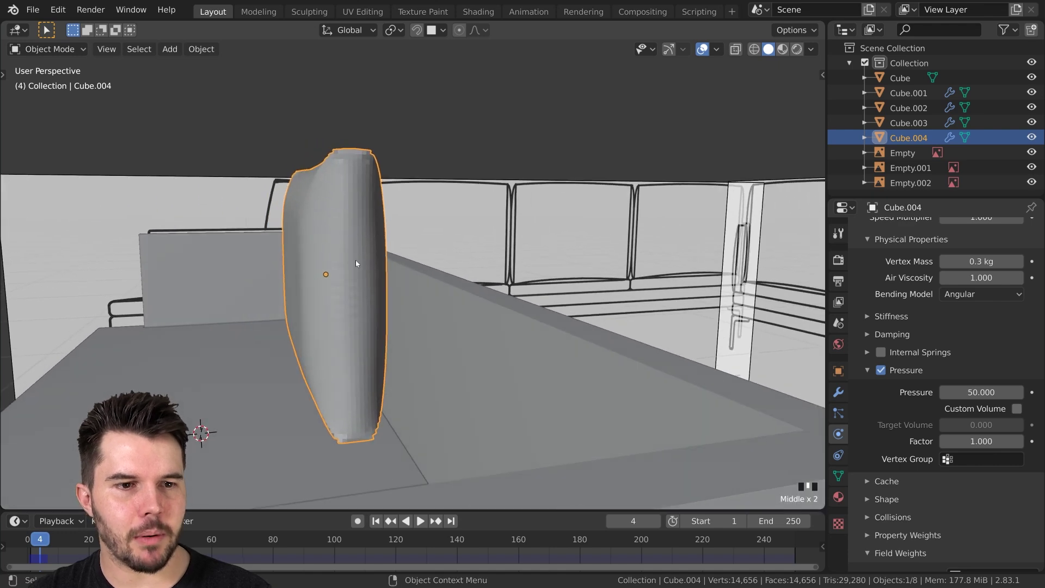
middle_drag(360, 250, 389, 260)
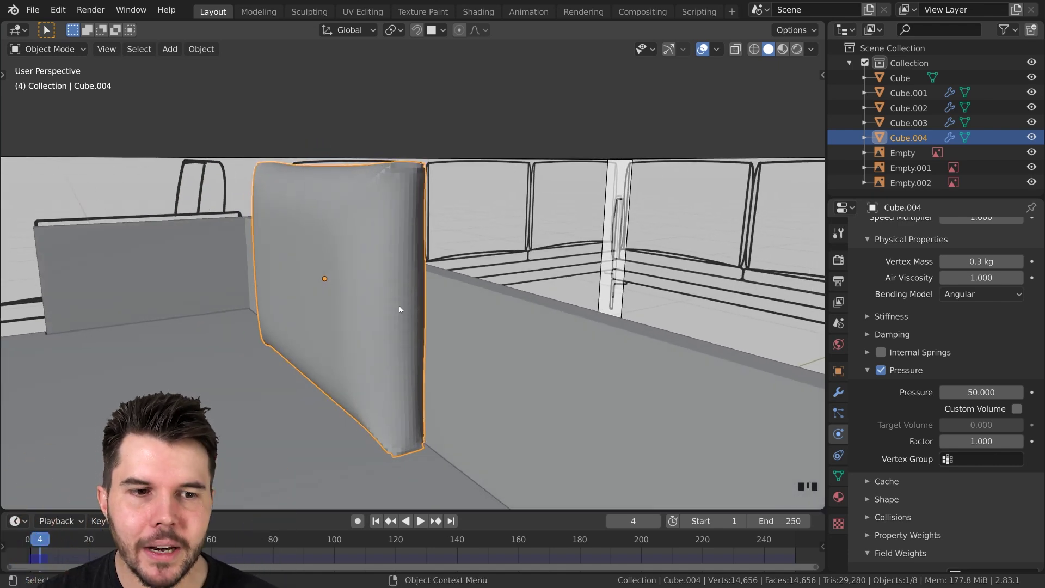
middle_drag(398, 306, 432, 246)
Rewind to frame 1 and set the cloth pressure to 5
key(shift+Left)
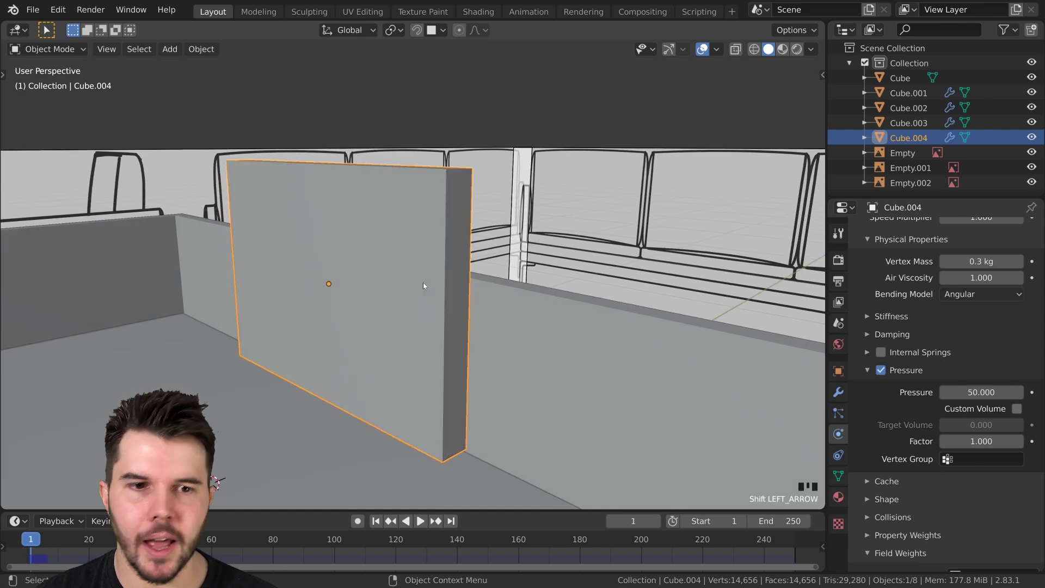
click(981, 392)
text(50.0)
key(Left)
key(Left)
key(BackSpace)
key(Return)
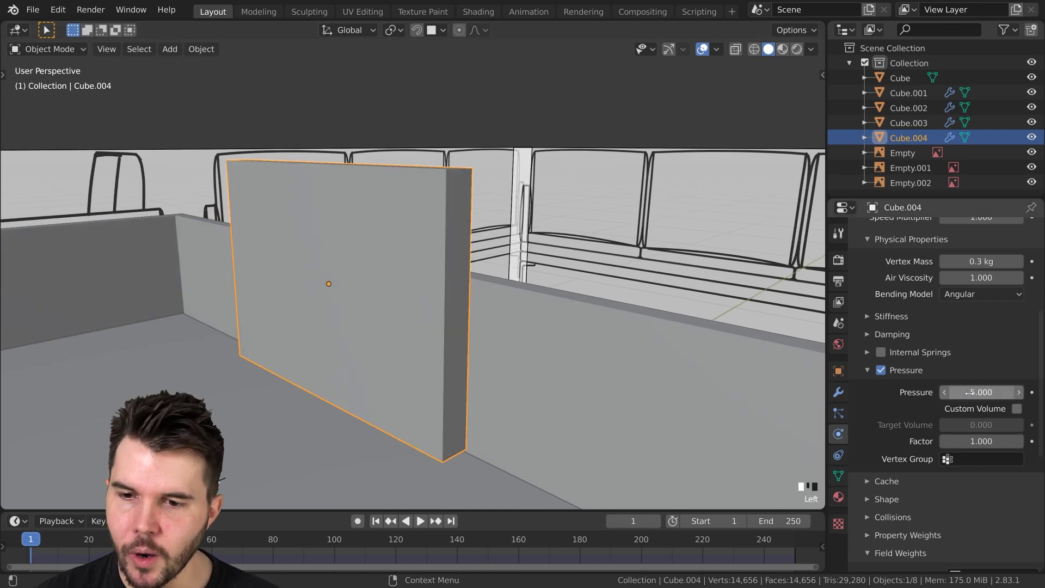
Play the pressure 5 simulation to frame 13, pausing at frame 10, and examine the cushion's side, corners and front
key(space)
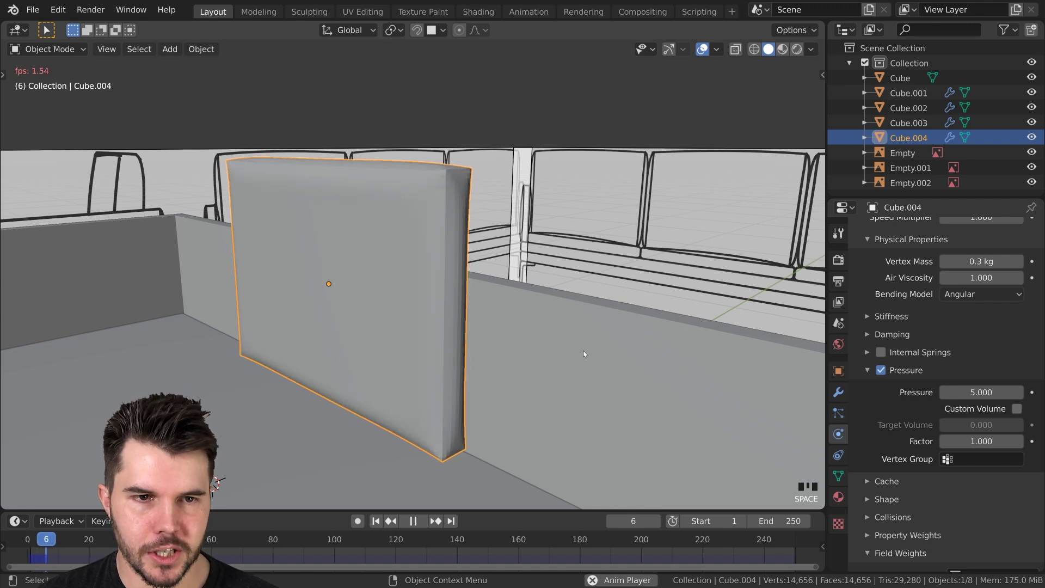
key(space)
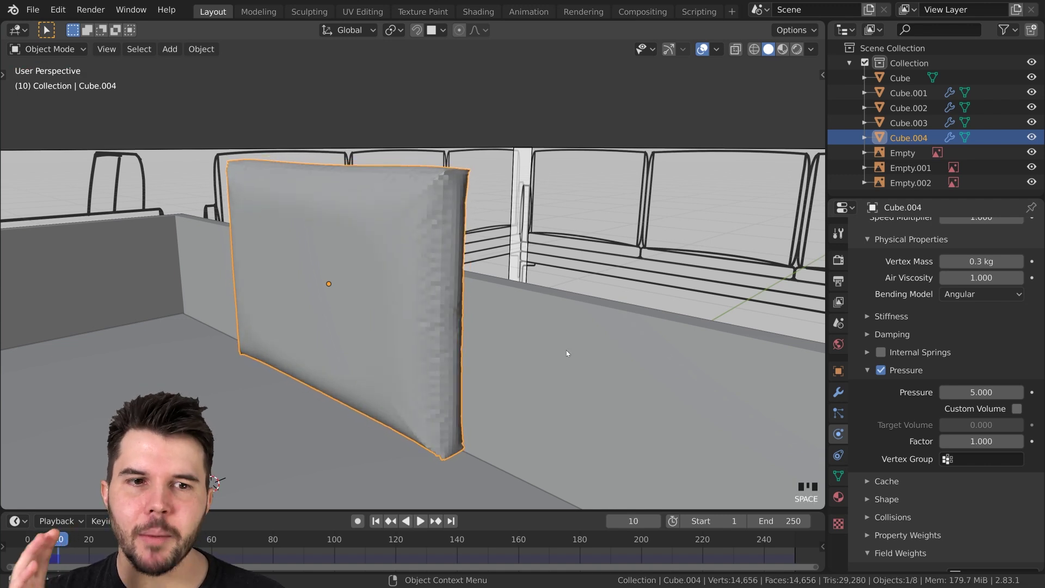
middle_drag(566, 350, 503, 338)
key(space)
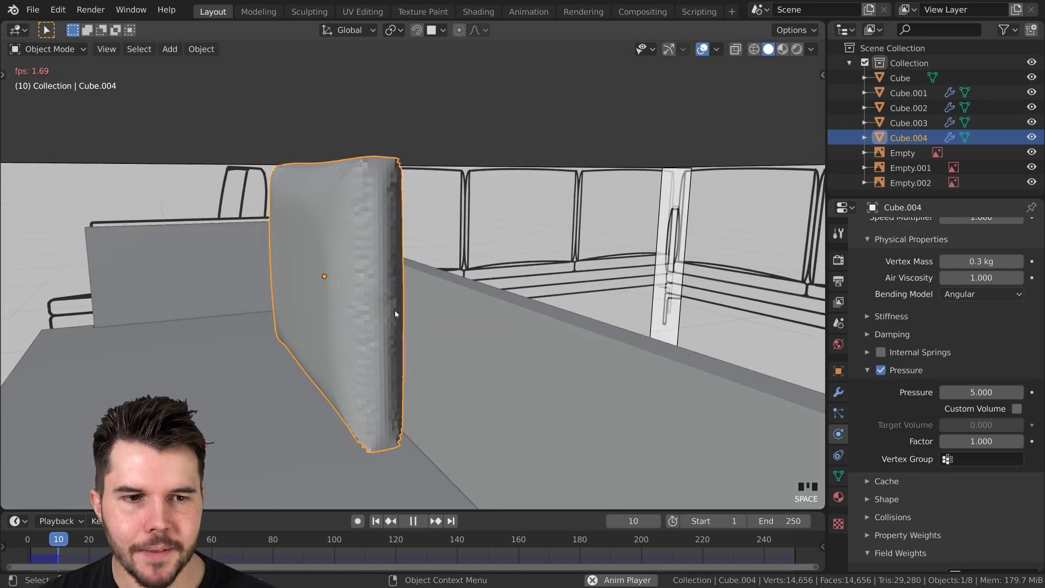
middle_drag(395, 313, 468, 312)
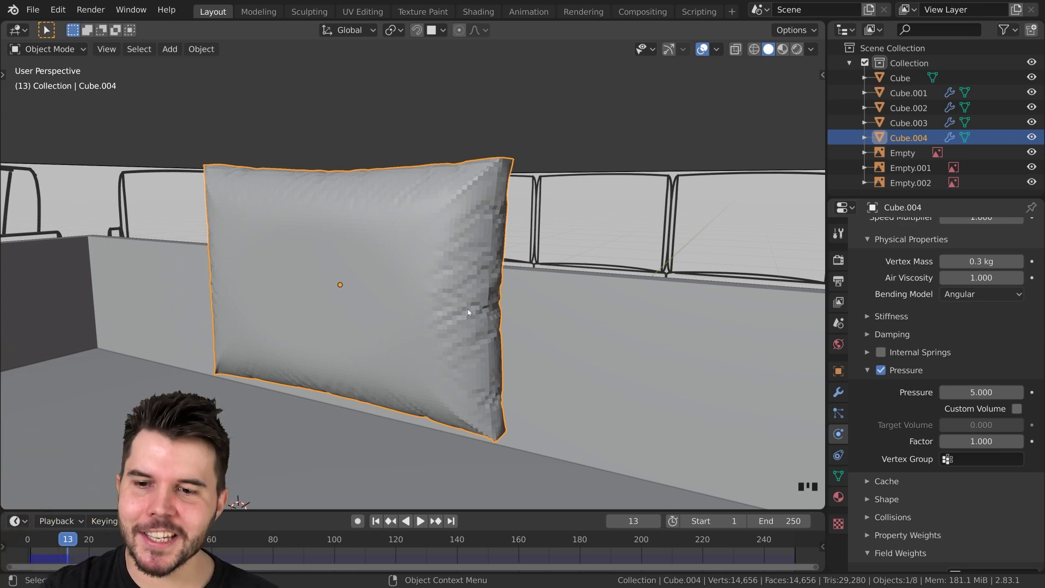
middle_drag(717, 354, 469, 273)
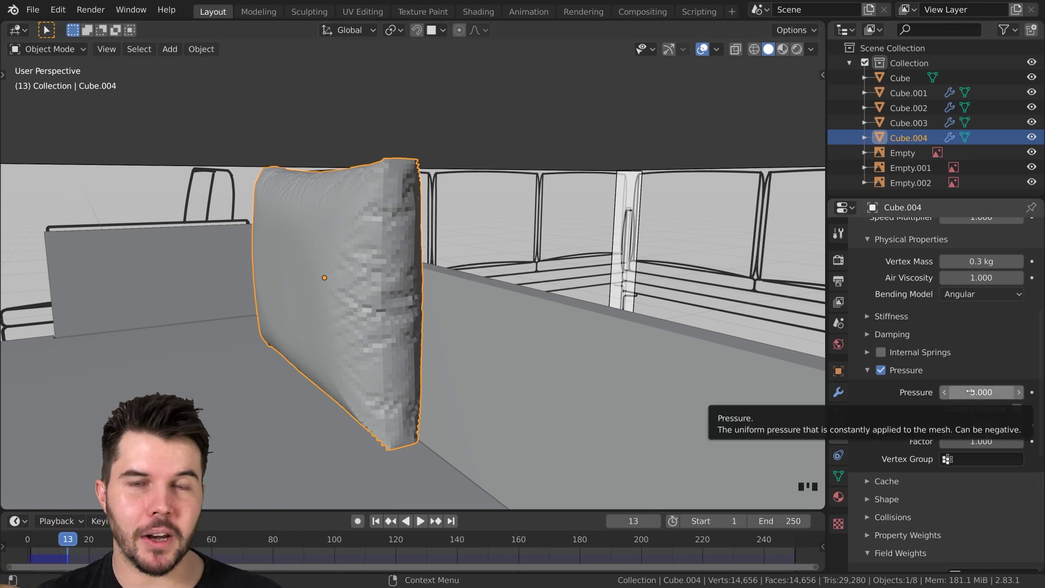
middle_drag(273, 236, 316, 238)
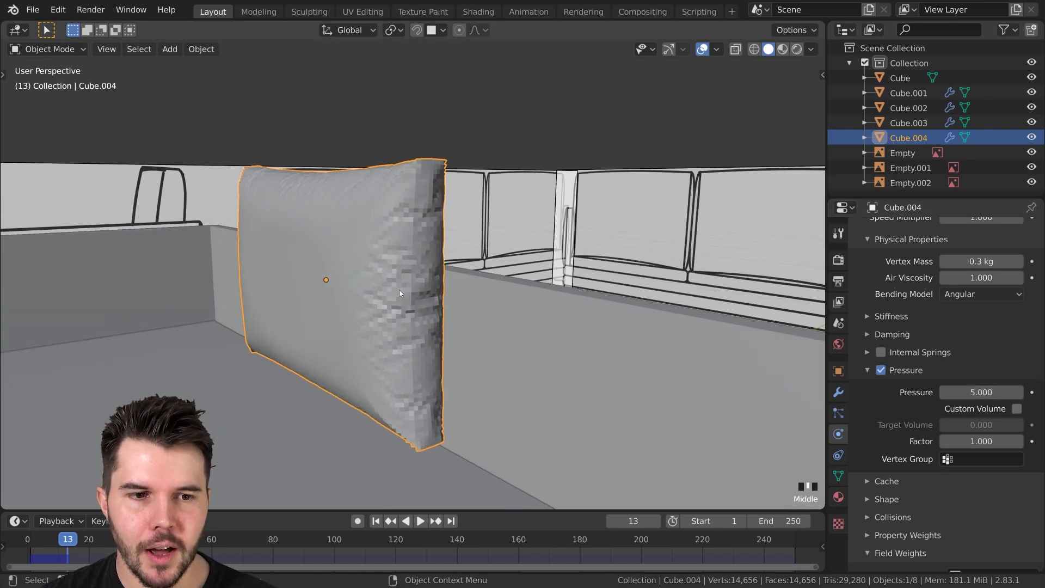
Set the cloth pressure to 2 and replay the simulation
click(985, 393)
text(2)
key(Return)
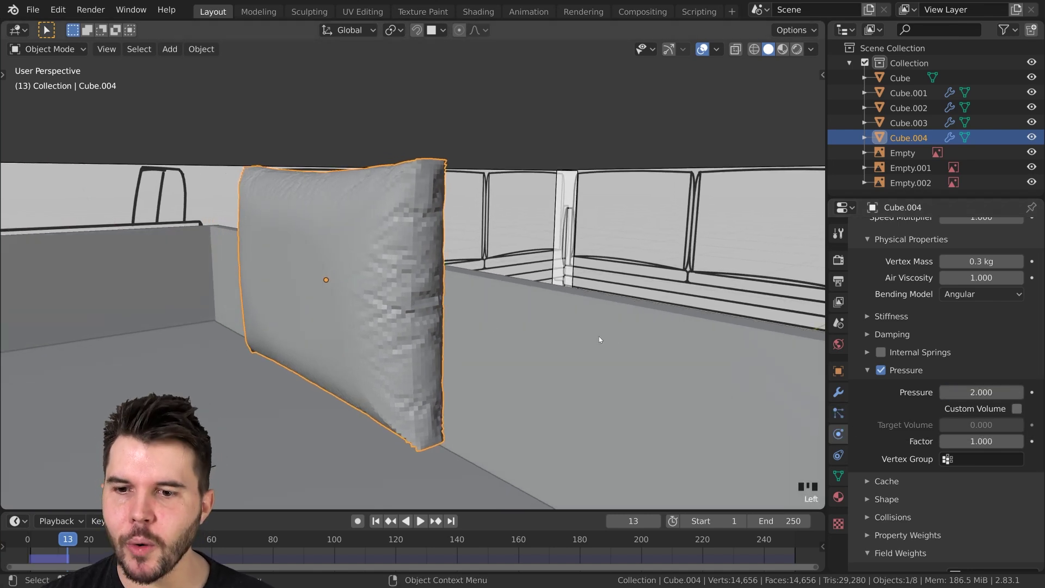
key(space)
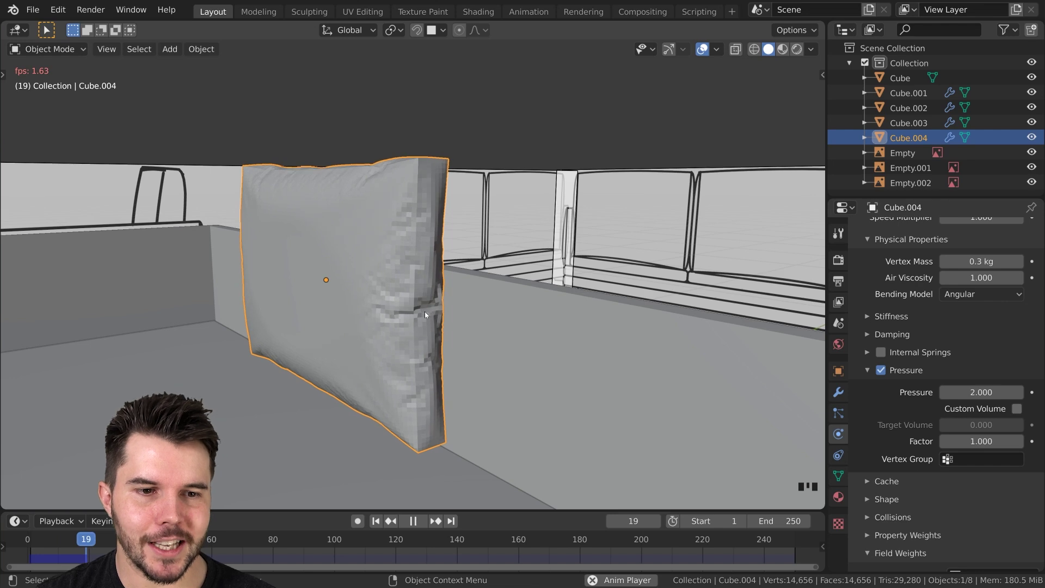
Pause the pressure 2 simulation at frame 20 and examine the cushion's front, side and edge wrinkles
key(space)
middle_drag(396, 308, 520, 318)
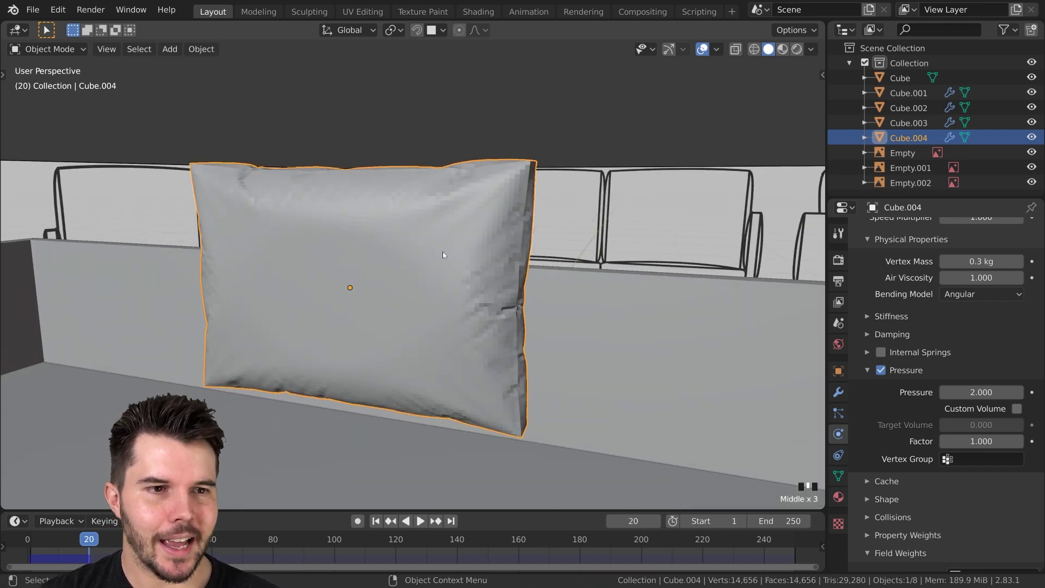
scroll(452, 264, down, 2)
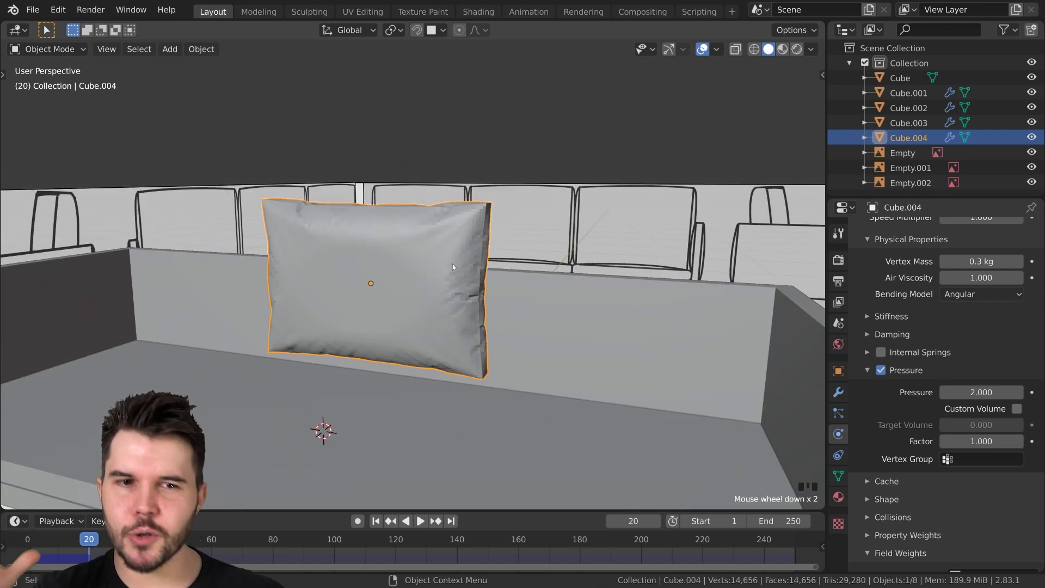
mouse_move(453, 267)
middle_down()
mouse_move(466, 271)
mouse_move(456, 272)
middle_up()
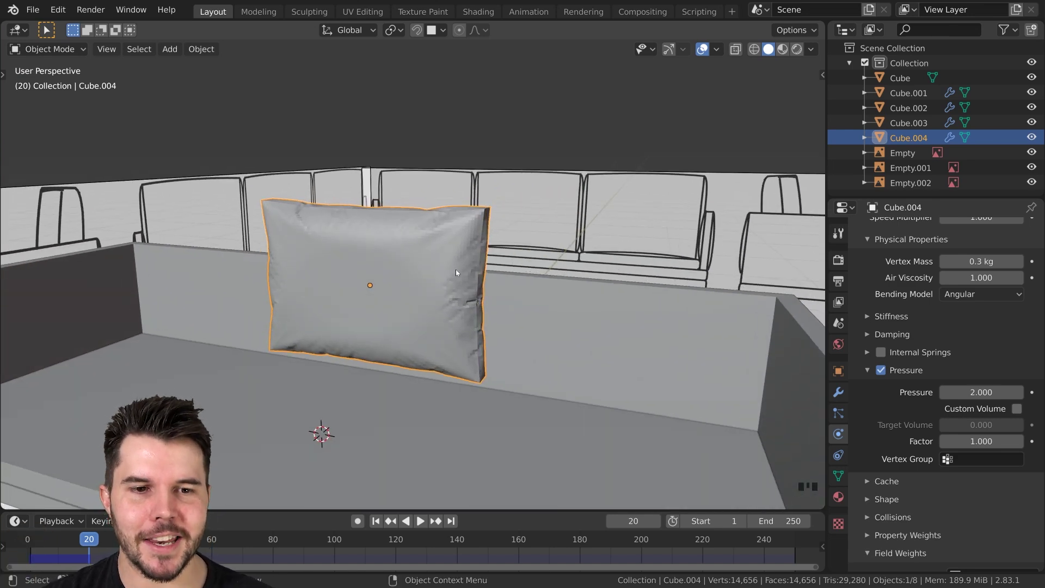
scroll(456, 269, up, 3)
middle_drag(680, 343, 599, 344)
Return to frame 1, set the cloth pressure to 5 and replay the simulation
key(shift+Left)
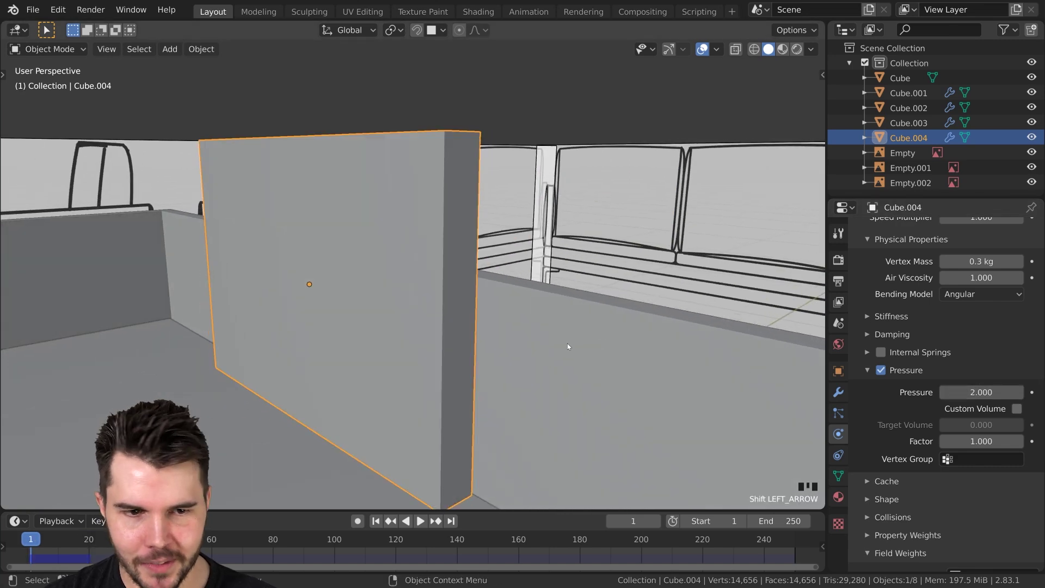
click(982, 392)
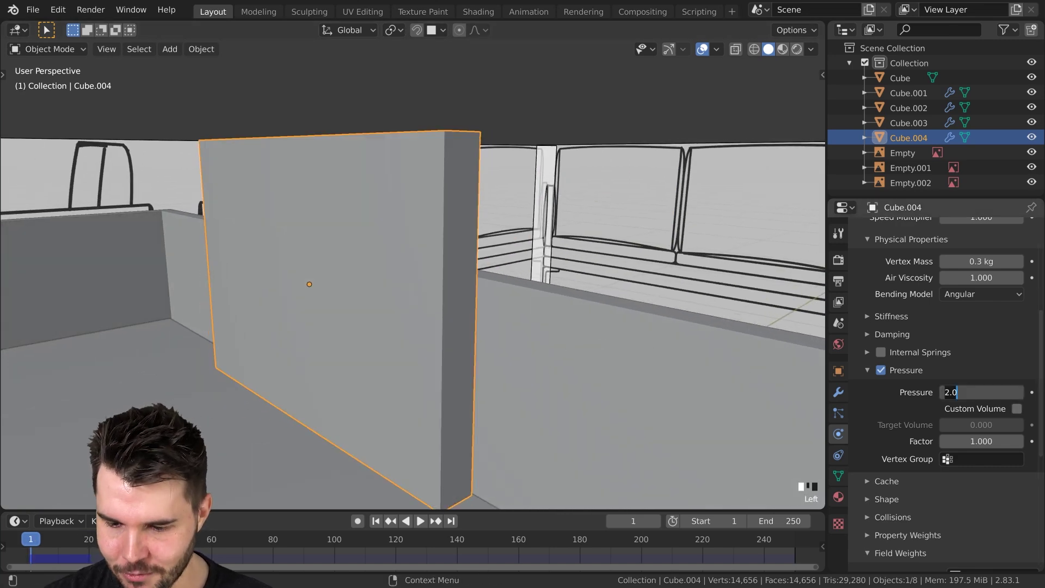
text(5)
key(Return)
key(space)
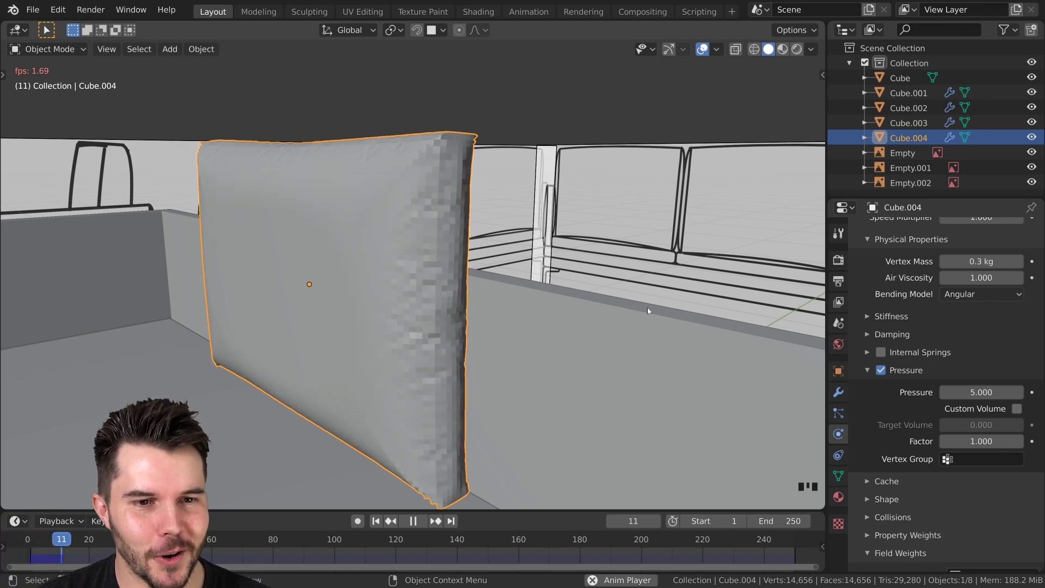
Pause the simulation at frame 12 and examine the cushion's side and front
key(space)
middle_drag(640, 306, 615, 319)
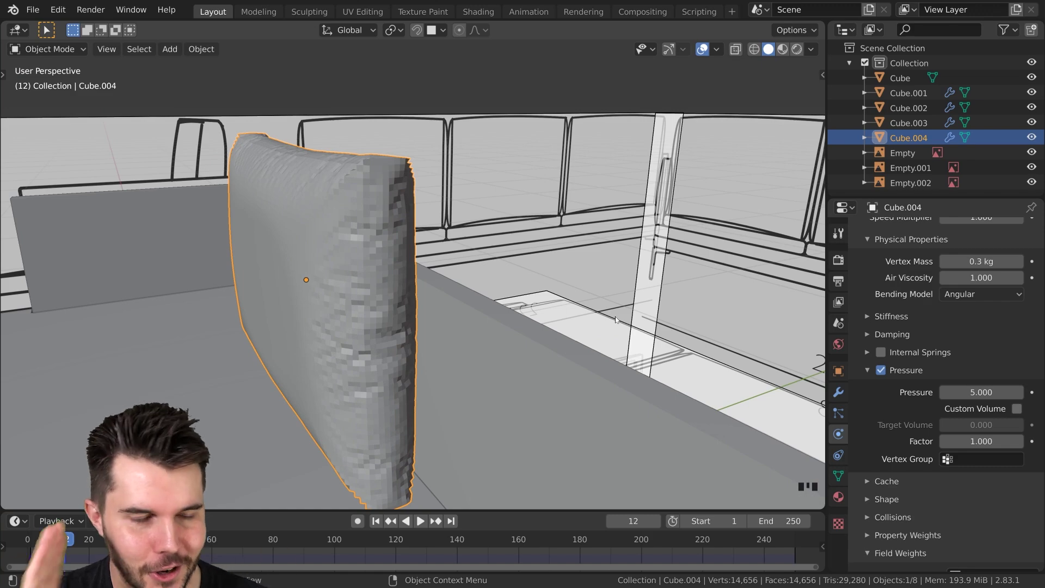
middle_drag(615, 319, 347, 302)
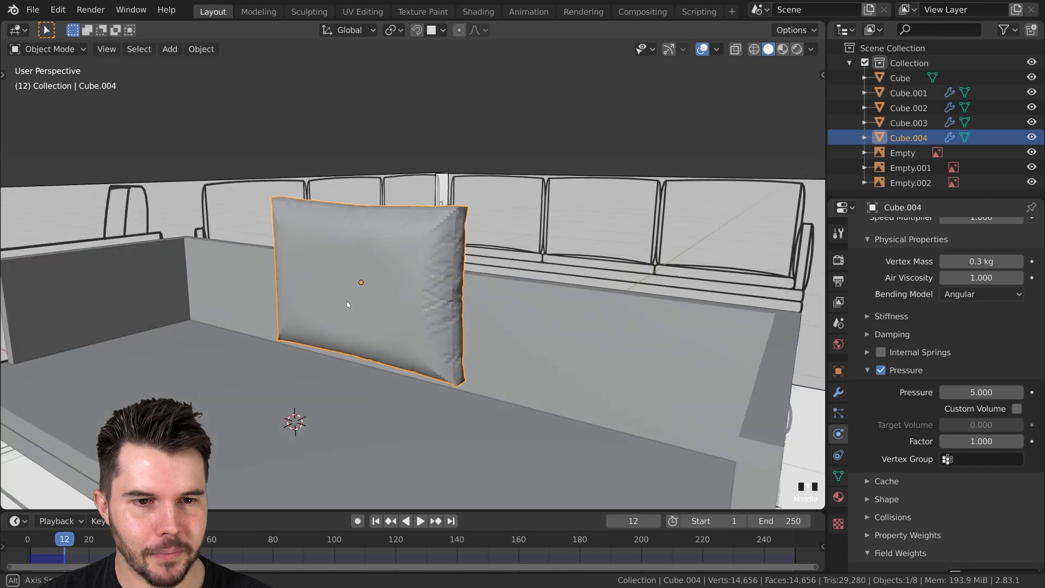
Show the cloth stiffness settings, set Bending to 20 from frame 1 and replay the simulation
click(877, 315)
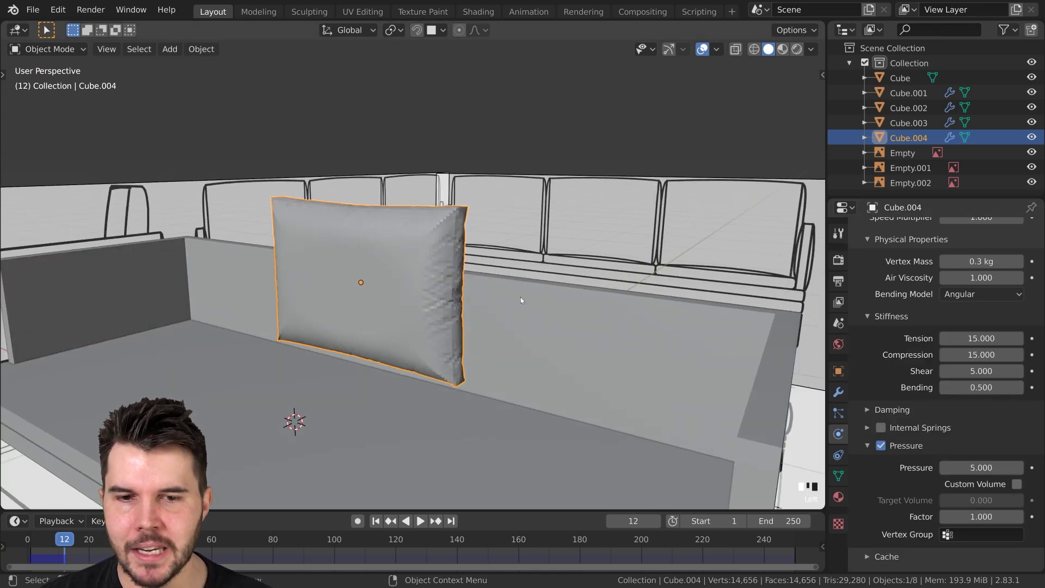
scroll(520, 297, up, 2)
key(shift+Left)
scroll(363, 222, up, 2)
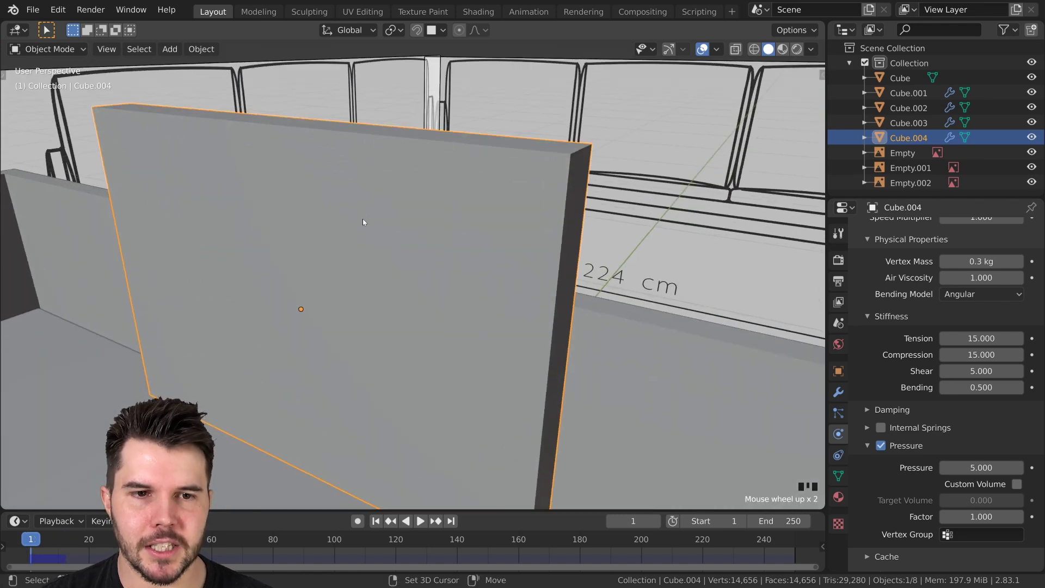
scroll(363, 221, down, 1)
click(980, 387)
text(20)
key(Return)
key(space)
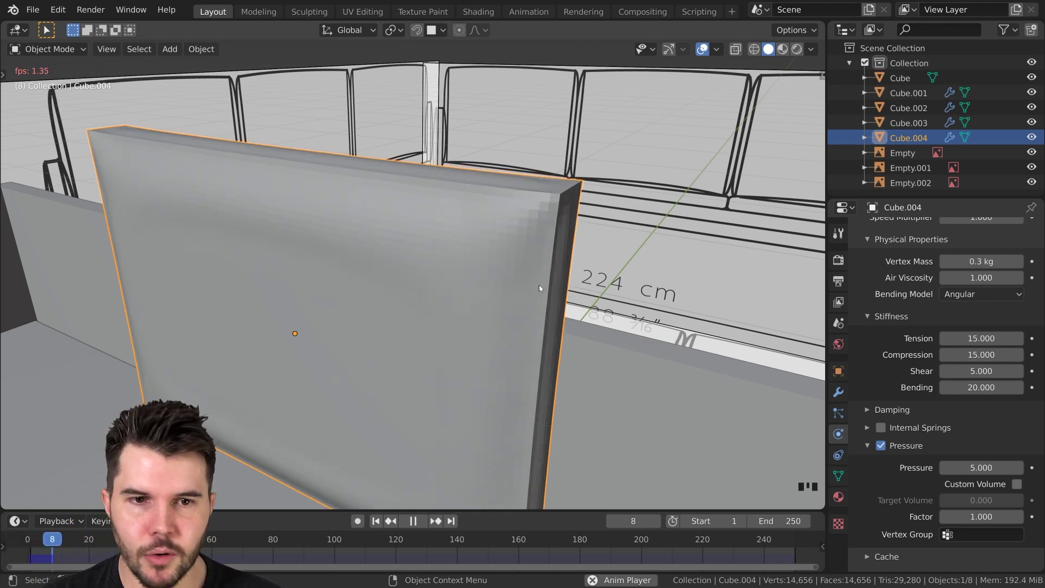
Play the stiffer cloth to frame 14 with pauses and examine the folds along the cushion's upper edge
key(space)
middle_drag(337, 199, 435, 212)
key(space)
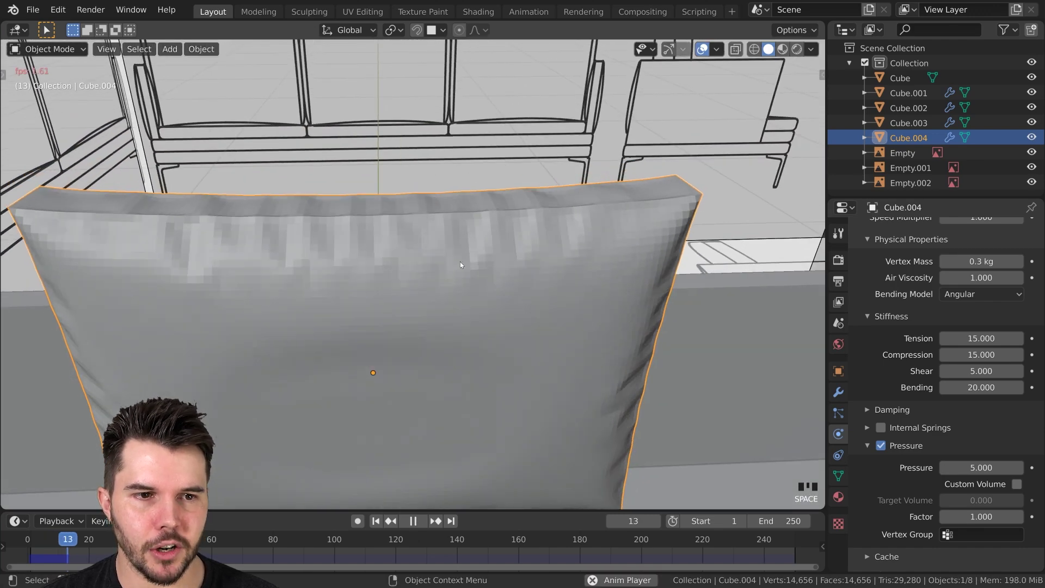
key(space)
middle_drag(504, 263, 406, 326)
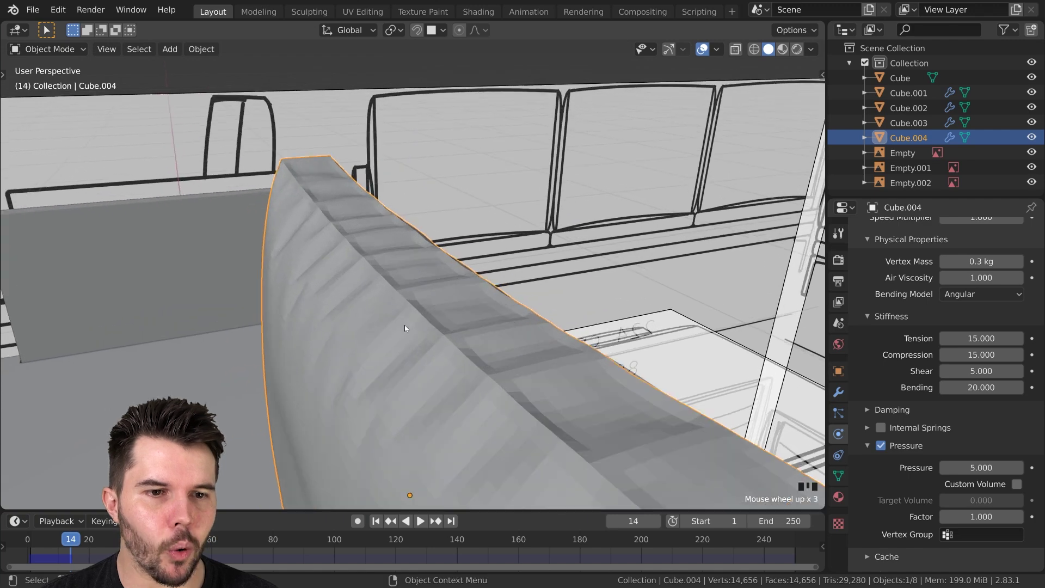
scroll(380, 292, down, 2)
middle_drag(314, 230, 511, 308)
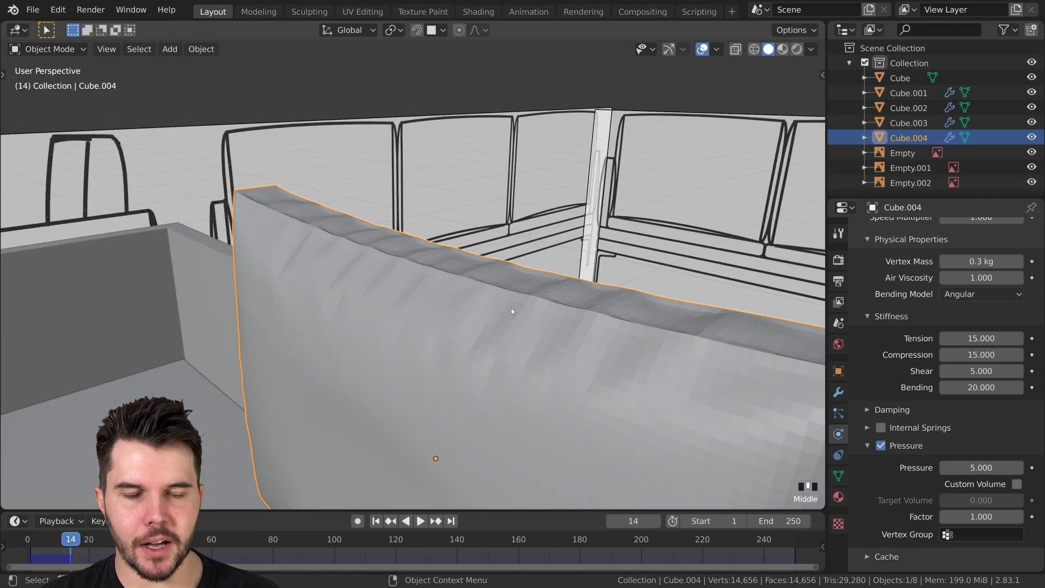
scroll(510, 308, down, 2)
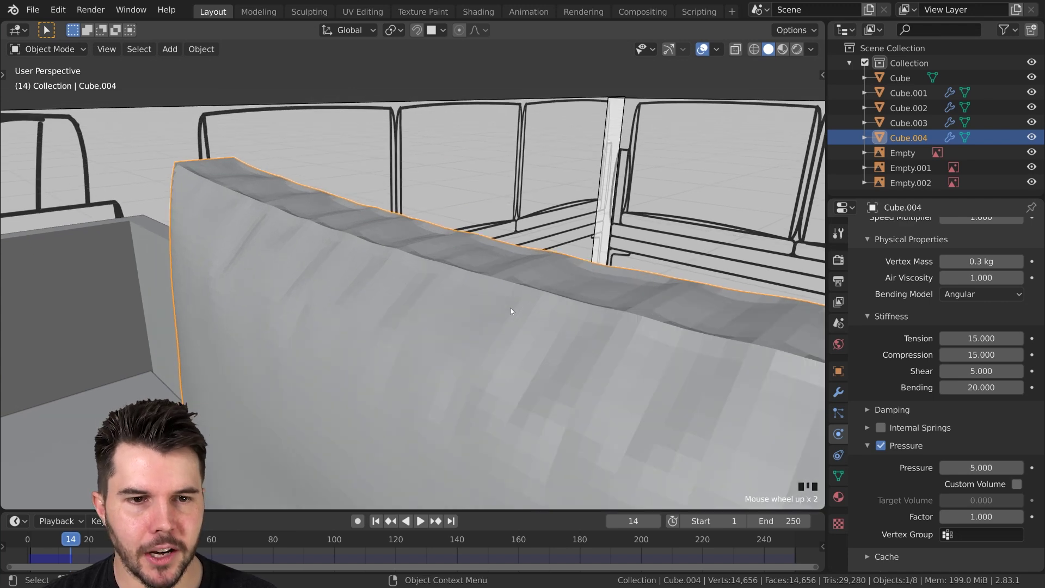
Rewind to frame 1, replay the bending 20 simulation to frame 13 and examine the cushion from several angles
key(shift+Left)
middle_drag(443, 259, 404, 232)
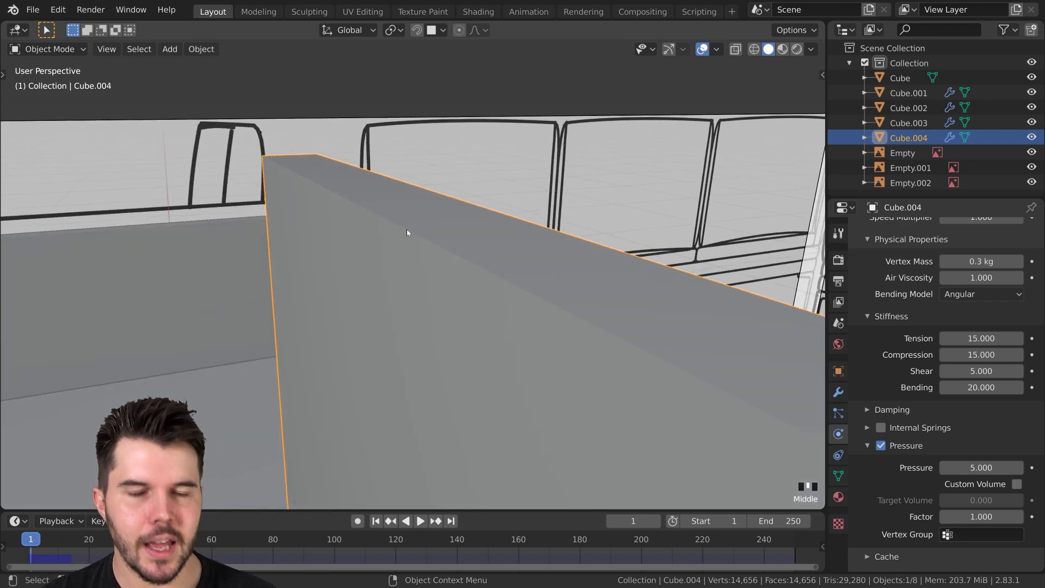
middle_drag(406, 233, 424, 267)
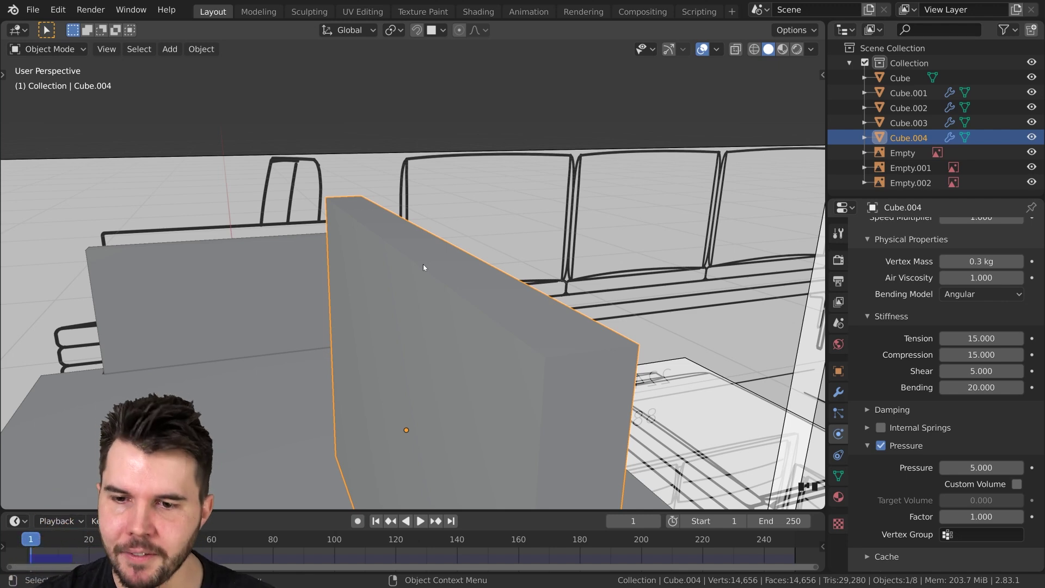
key(space)
key(space)
middle_drag(491, 258, 618, 307)
scroll(500, 293, down, 2)
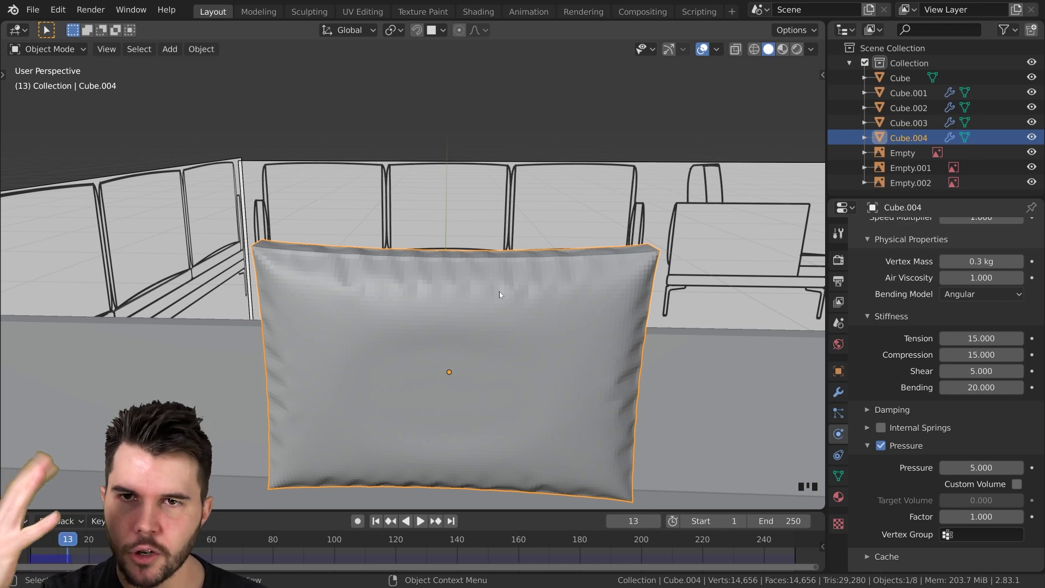
middle_drag(499, 294, 506, 274)
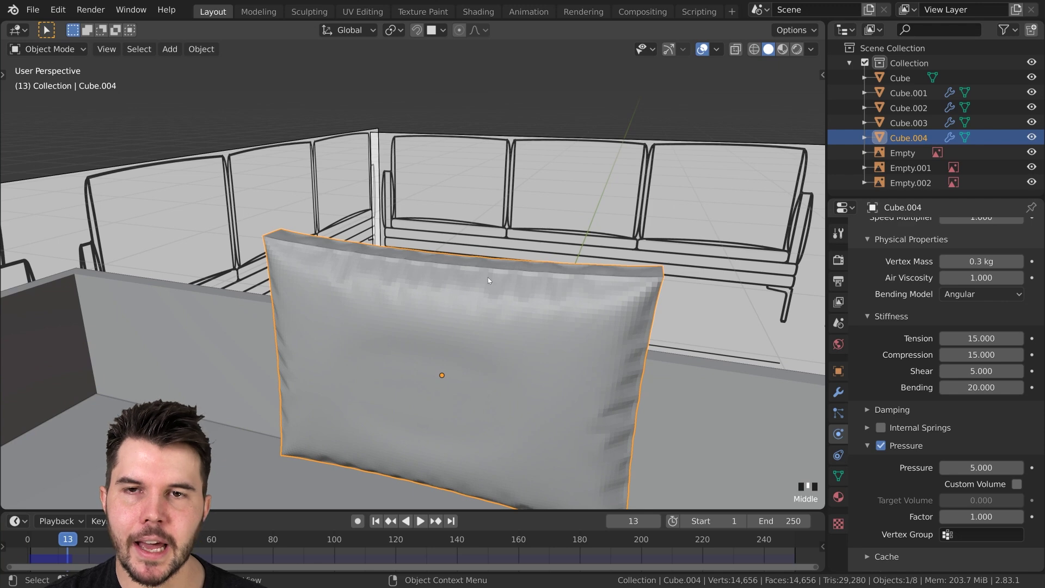
middle_drag(488, 277, 428, 304)
Rewind to frame 1 and set the cloth bending stiffness to 0.5
key(shift+Left)
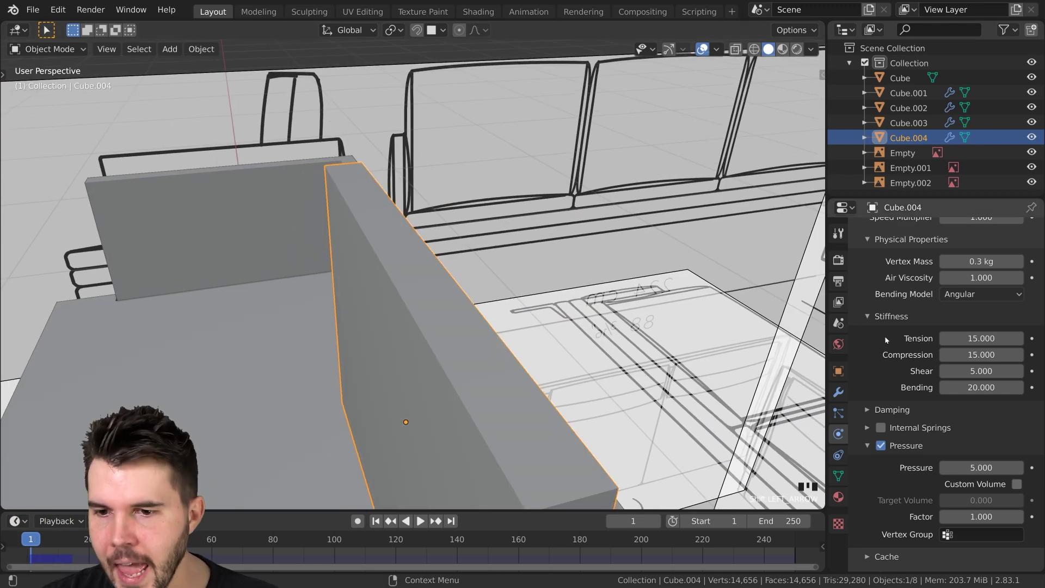
click(969, 387)
text(.5)
key(Return)
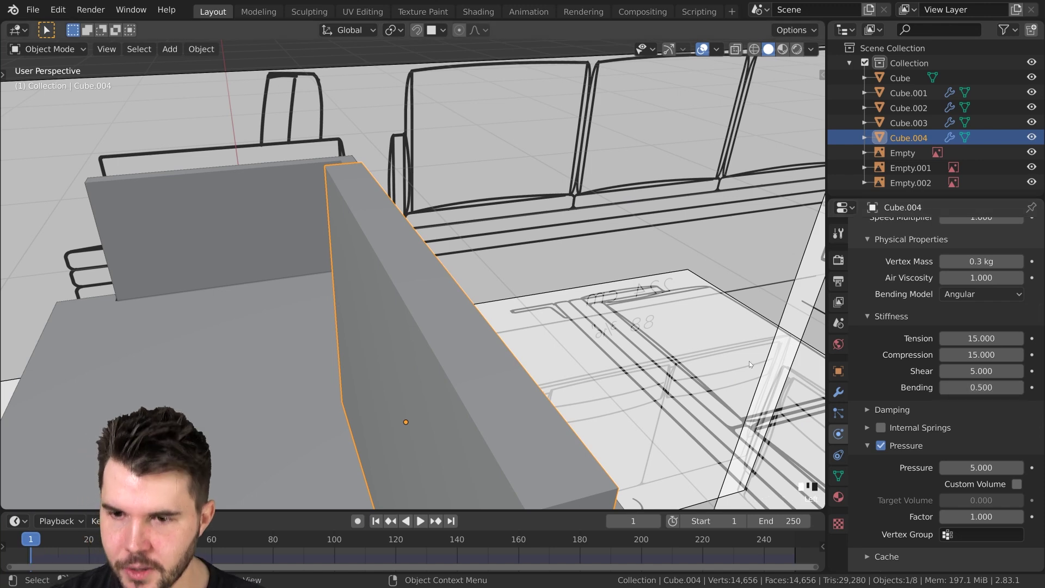
Replay the simulation past frame 10, pause it and examine the inflated cushion's shape
scroll(938, 432, down, 4)
middle_drag(572, 304, 681, 271)
key(space)
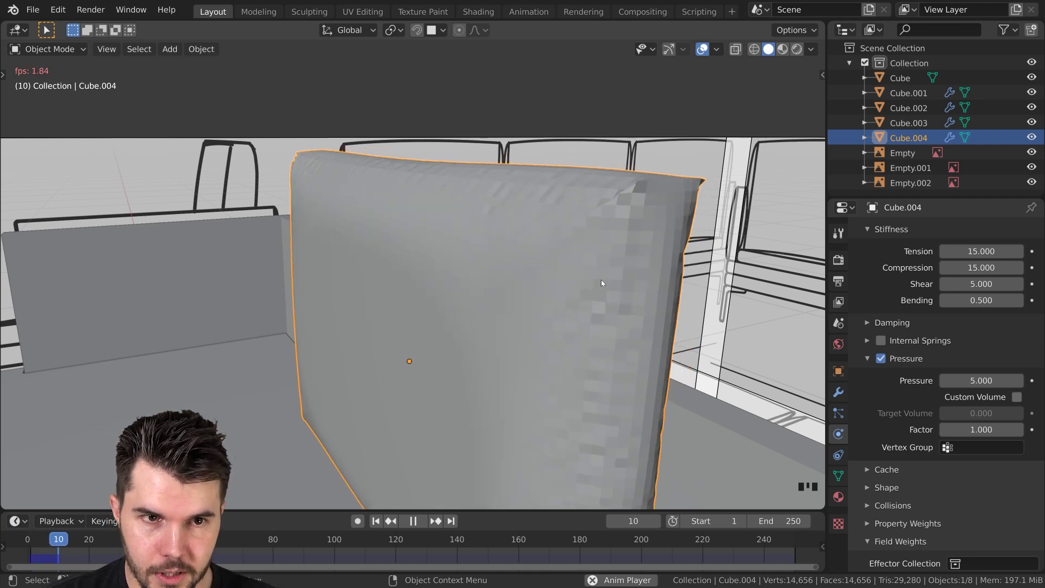
key(space)
mouse_move(626, 365)
middle_down()
mouse_move(609, 249)
mouse_move(565, 227)
middle_up()
scroll(609, 253, down, 2)
right_click(565, 228)
click(566, 227)
Run the simulation a little further, step back two frames to frame 13 and check the cushion's side
mouse_move(708, 266)
middle_down()
mouse_move(676, 262)
mouse_move(723, 267)
mouse_move(749, 317)
mouse_move(527, 243)
mouse_move(615, 272)
mouse_move(490, 275)
middle_up()
right_click(528, 243)
click(523, 254)
key(space)
key(space)
key(Left)
key(Left)
middle_drag(491, 273, 521, 288)
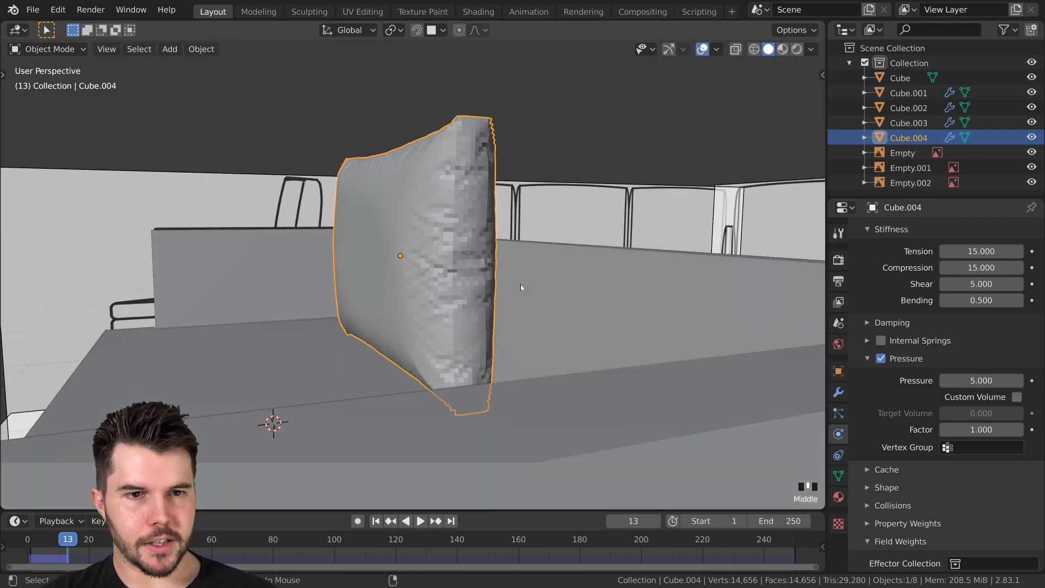
Switch to the reference photo board, study the sofa's back cushions in several photos, and return to Blender
key(alt+Tab)
scroll(302, 259, down, 2)
scroll(461, 198, up, 3)
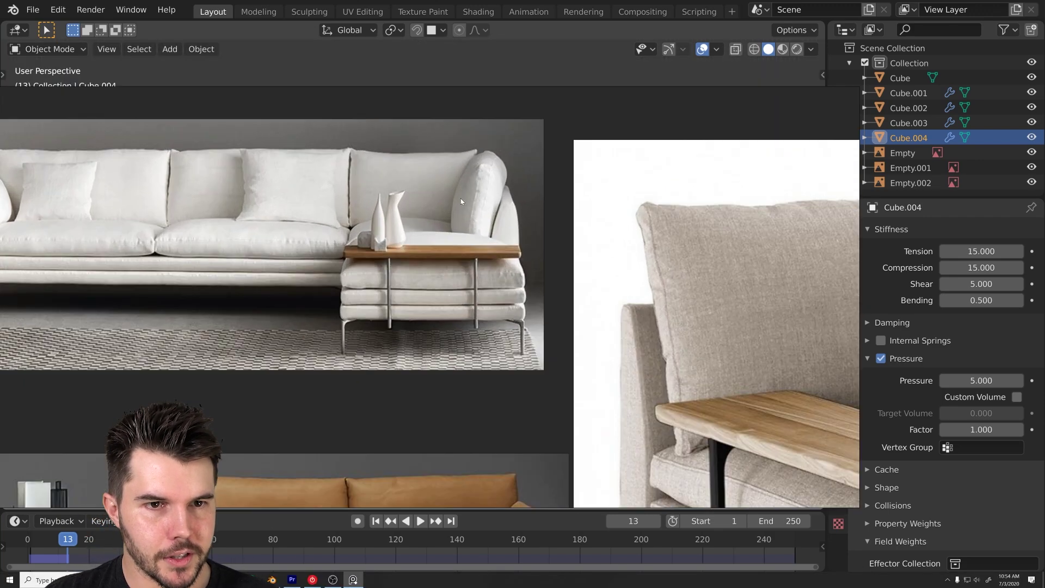
scroll(436, 206, down, 3)
scroll(605, 355, up, 2)
scroll(606, 354, down, 4)
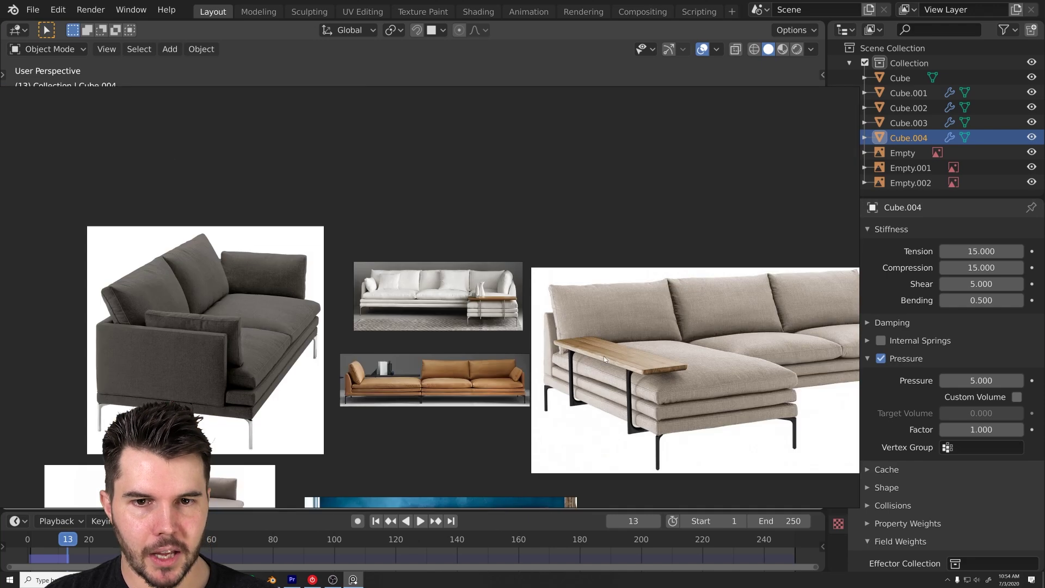
scroll(605, 355, down, 5)
scroll(536, 223, left, 3)
key(alt+Tab)
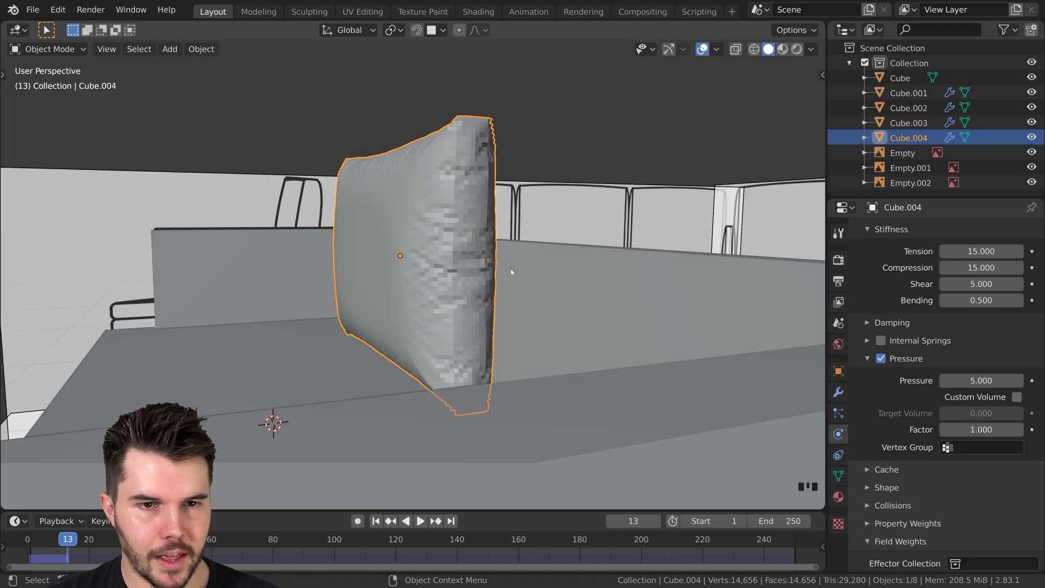
Examine the frame 13 cushion from the side and front, and display its modifier stack
scroll(490, 259, down, 3)
middle_drag(490, 259, 517, 285)
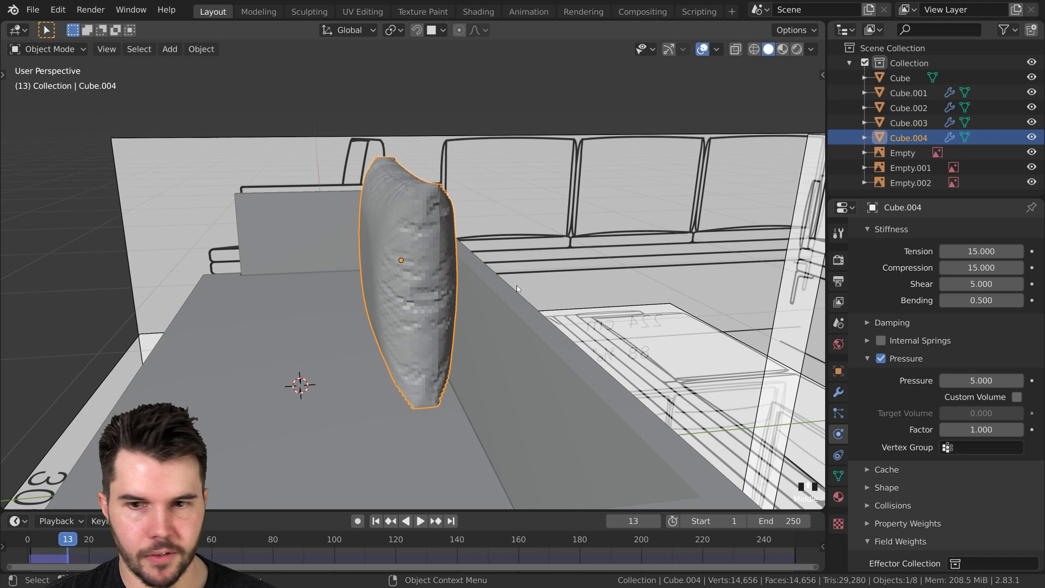
click(838, 392)
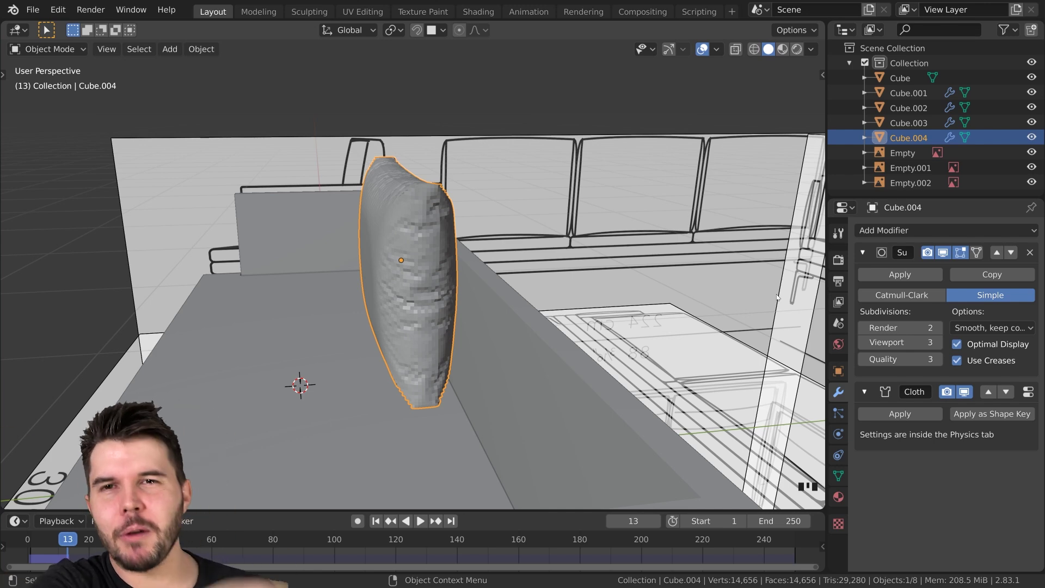
middle_drag(628, 286, 588, 317)
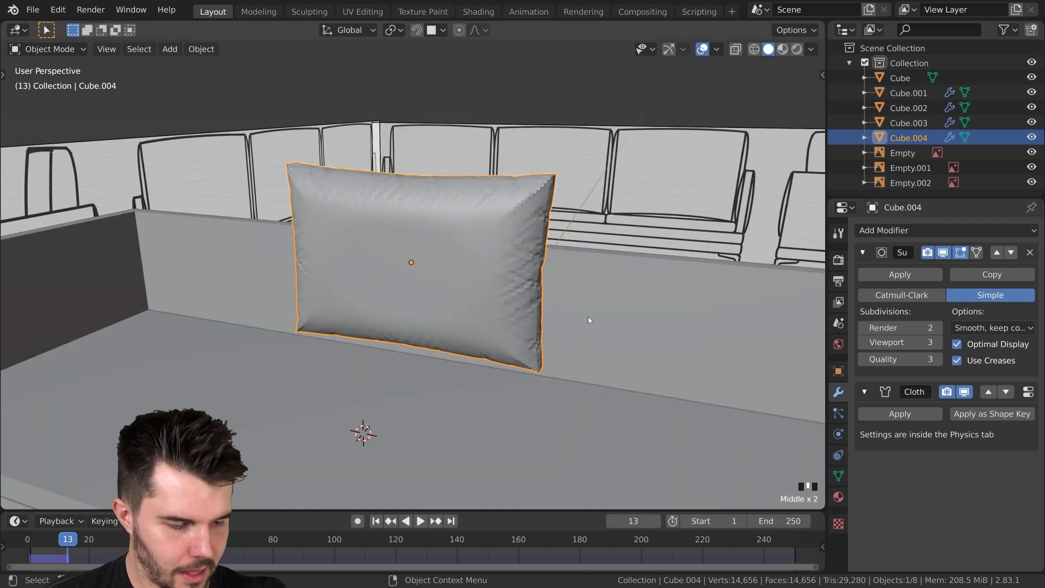
shift+middle_drag(591, 311, 570, 322)
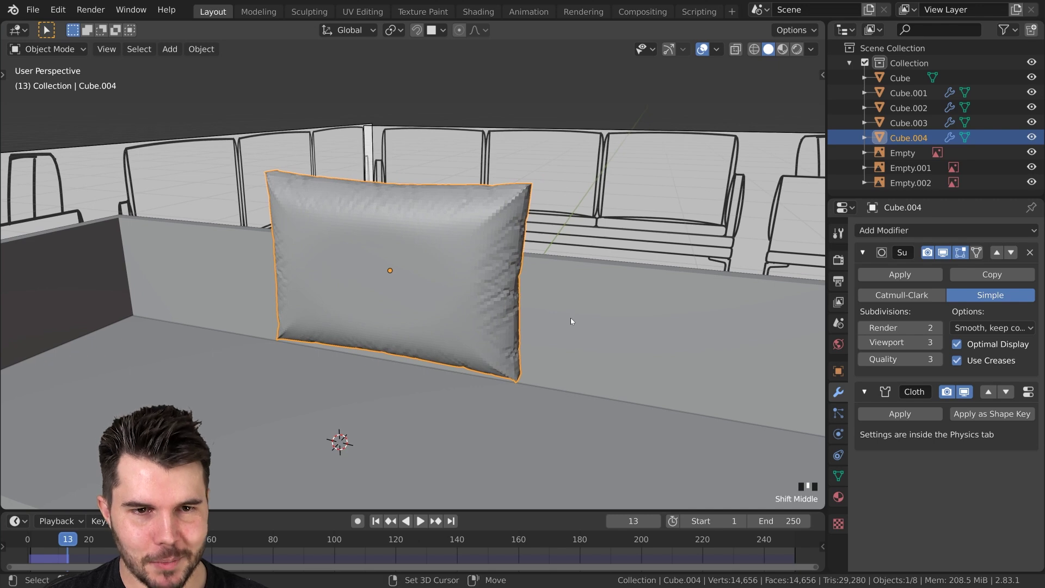
Duplicate the inflated cushion along the global X axis and place the copy beside the original at the sofa's back
key(shift+d)
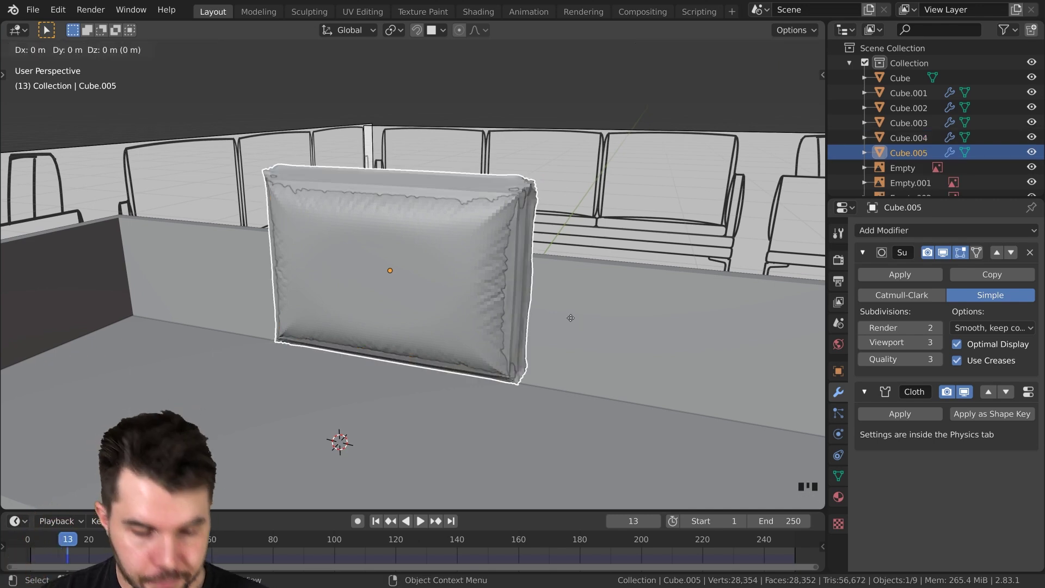
key(x)
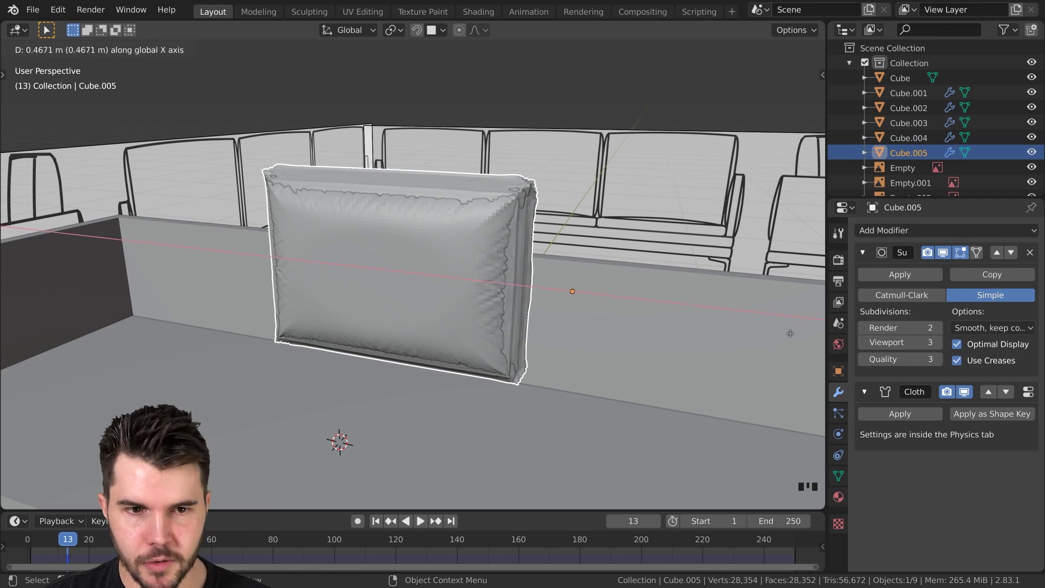
click(80, 354)
scroll(80, 354, down, 3)
middle_drag(80, 354, 579, 225)
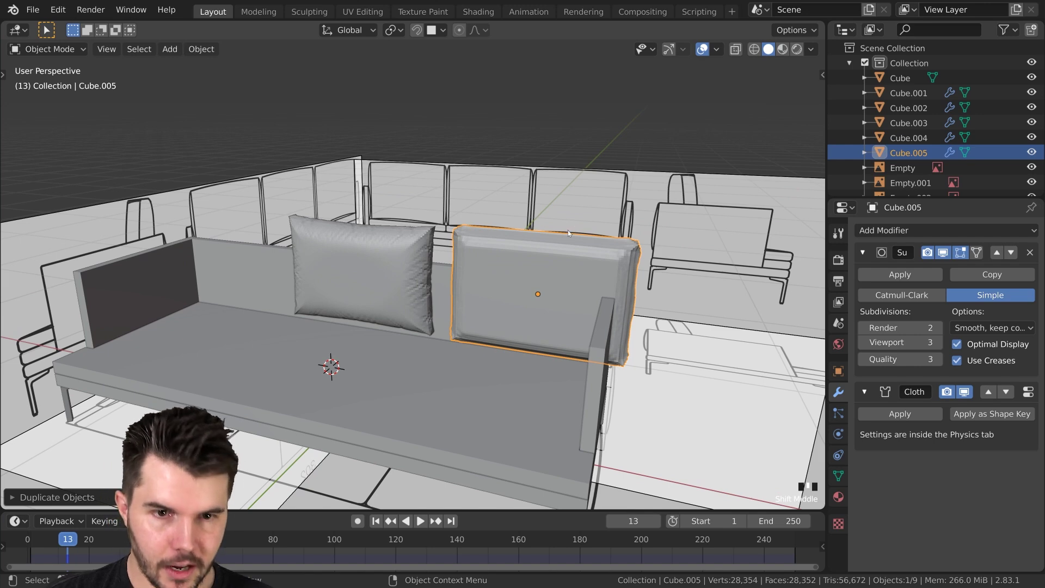
Move the duplicated cushion into a new collection named Unapplied
key(m)
click(572, 271)
text(Unapplied)
key(Return)
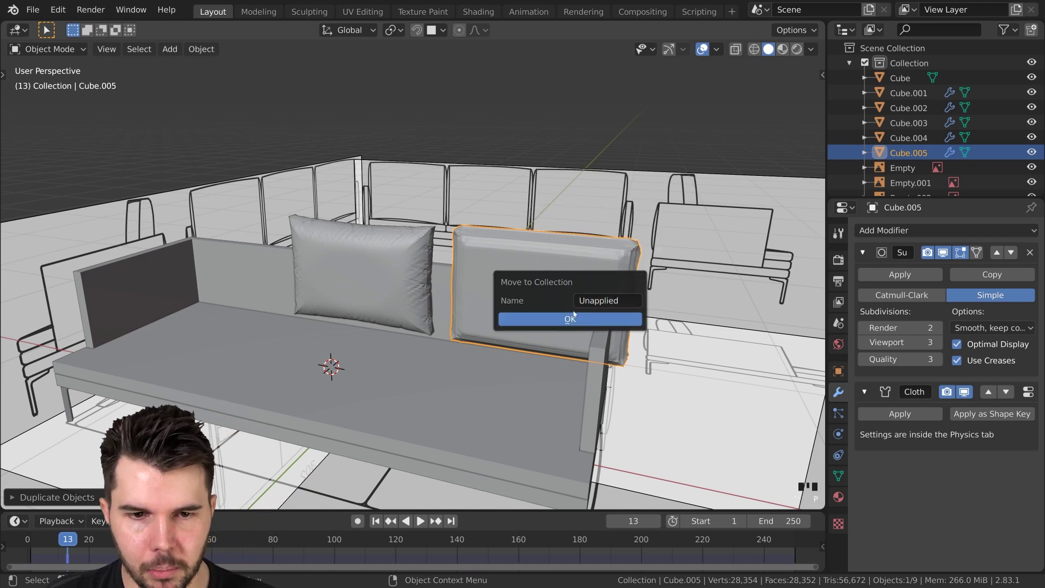
click(574, 315)
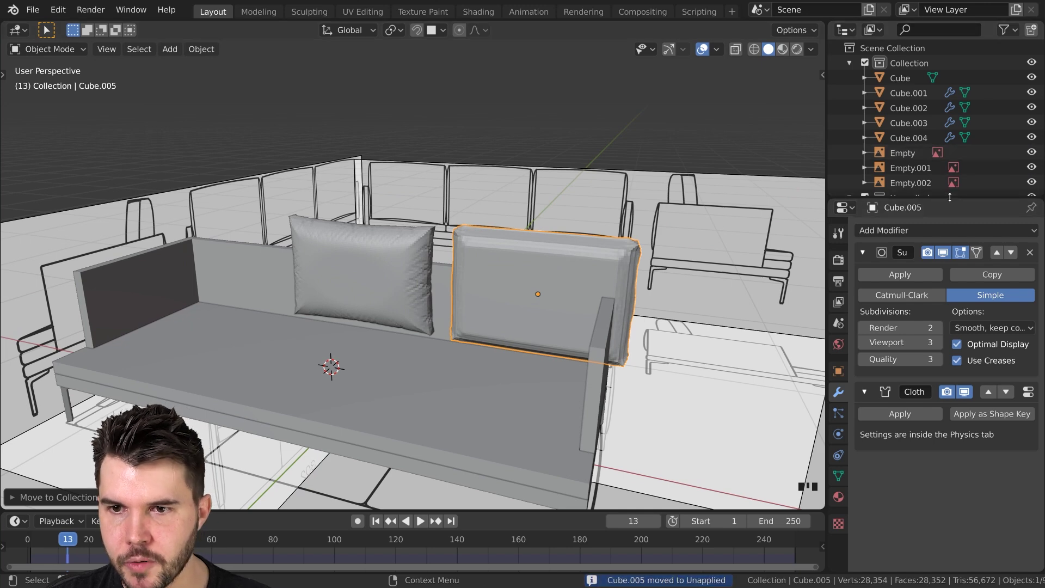
Enlarge the outliner and exclude the Unapplied collection from the view layer, hiding the backup cushion
drag(950, 197, 949, 229)
click(864, 197)
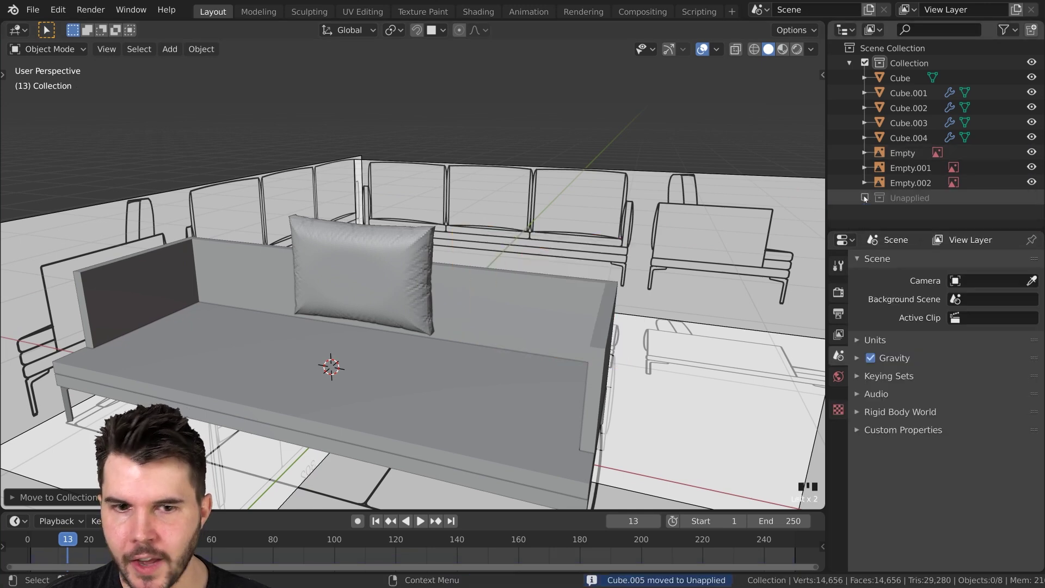
middle_drag(555, 305, 513, 313)
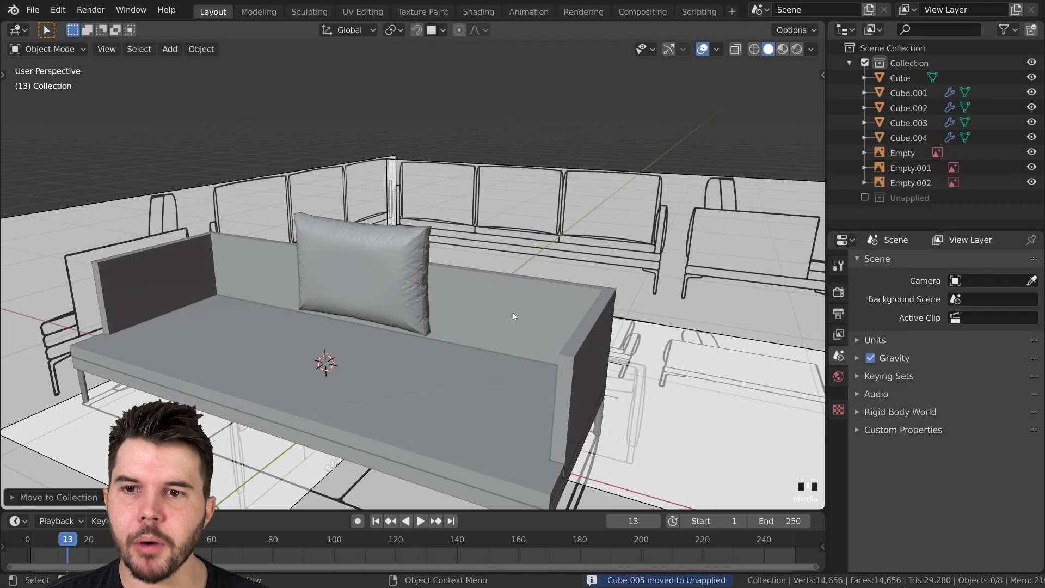
Apply the remaining cushion's Subdivision and Cloth modifiers and view its dense mesh in Edit Mode
click(399, 268)
scroll(399, 266, up, 3)
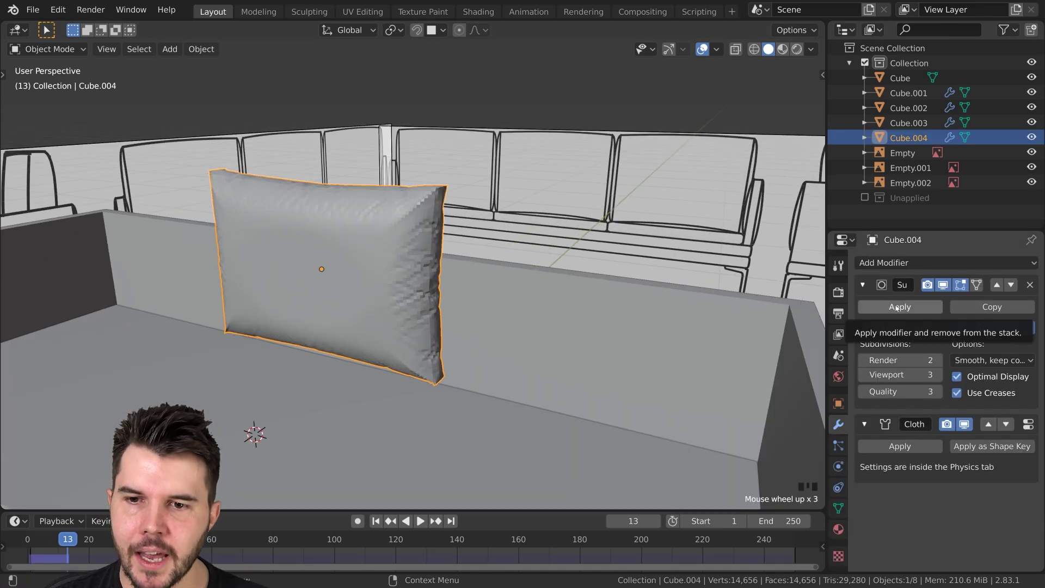
click(899, 306)
click(899, 306)
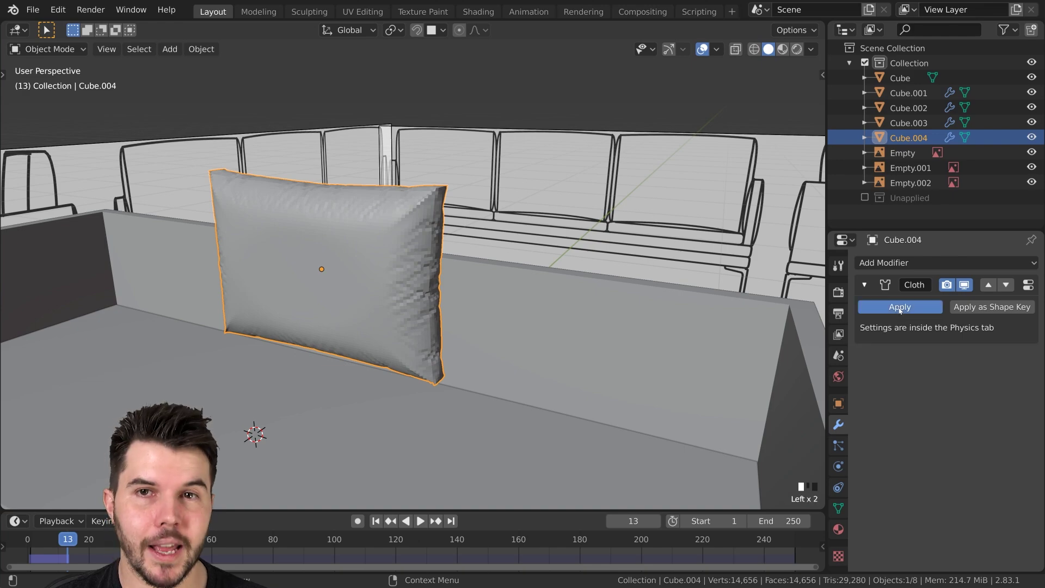
middle_drag(563, 318, 476, 314)
scroll(491, 294, up, 2)
key(Tab)
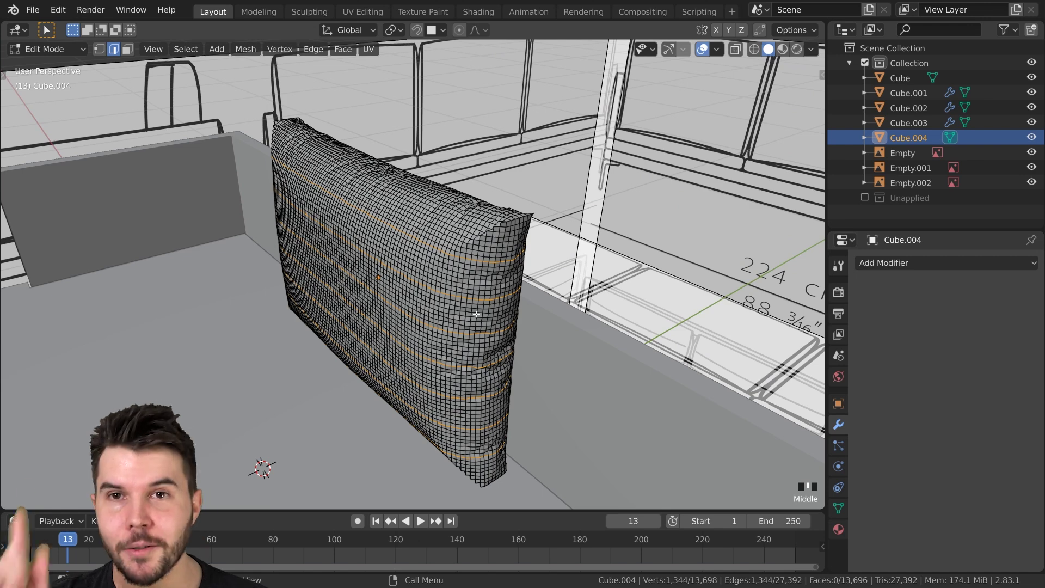
Return to Object Mode and undo the application of the cushion's Cloth and Subdivision modifiers
key(Tab)
key(ctrl+z)
key(ctrl+z)
key(ctrl+z)
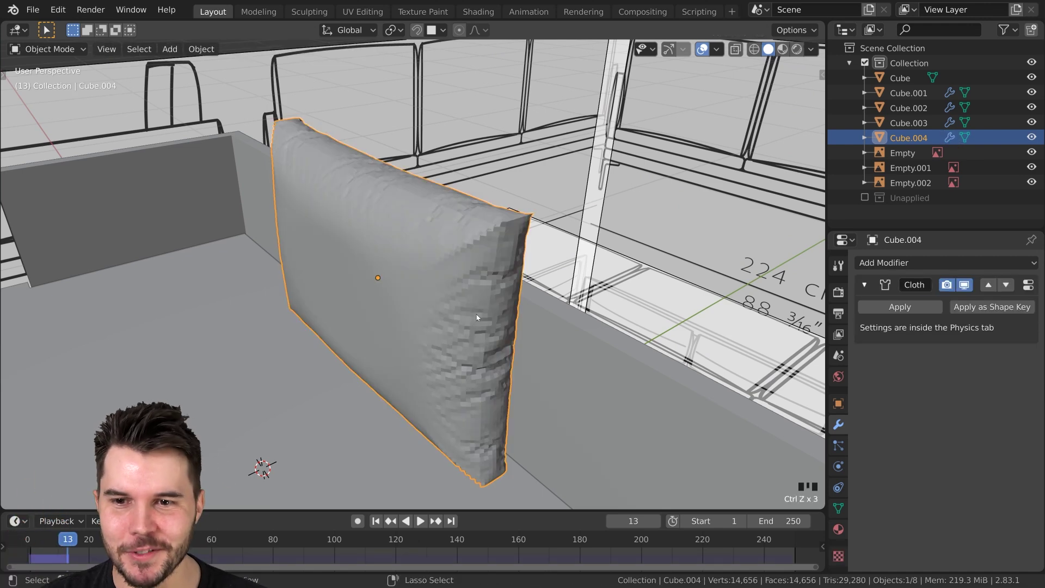
key(ctrl+z)
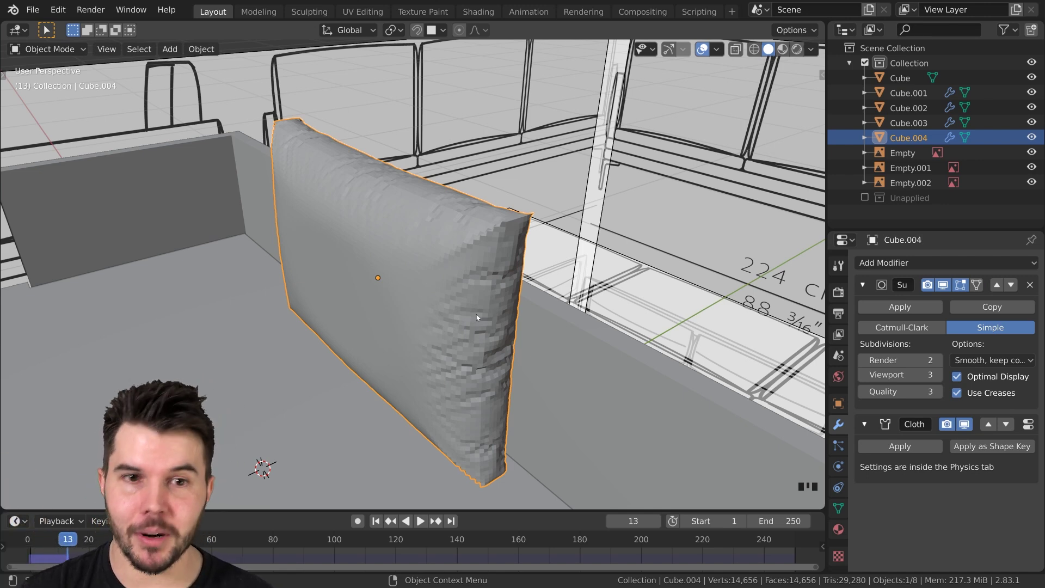
Open the cushion's low-poly base mesh in Edit Mode, clear the existing edge selection, and view it from above
scroll(475, 315, up, 2)
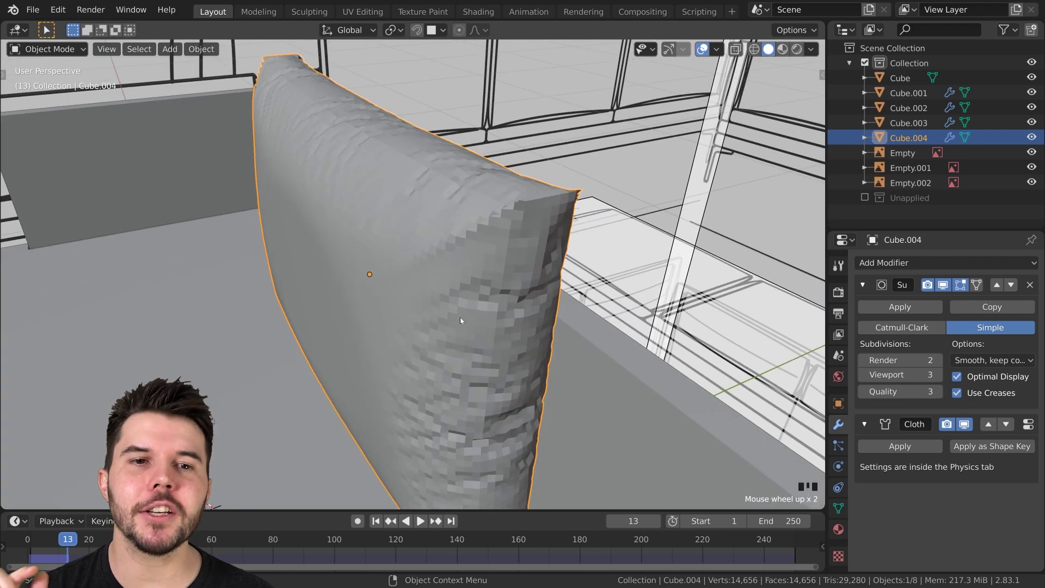
middle_drag(460, 320, 429, 231)
key(Tab)
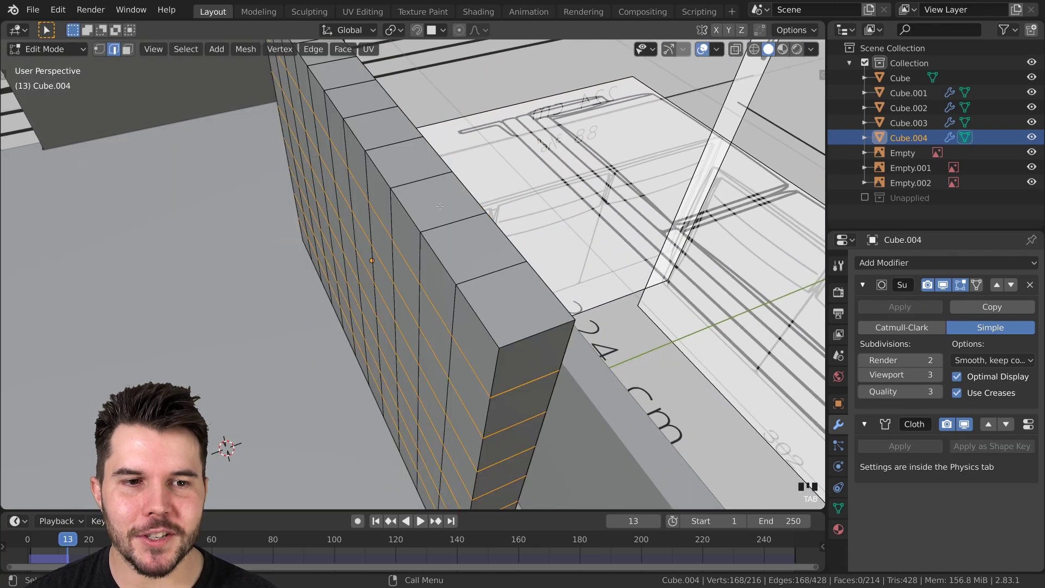
click(421, 206)
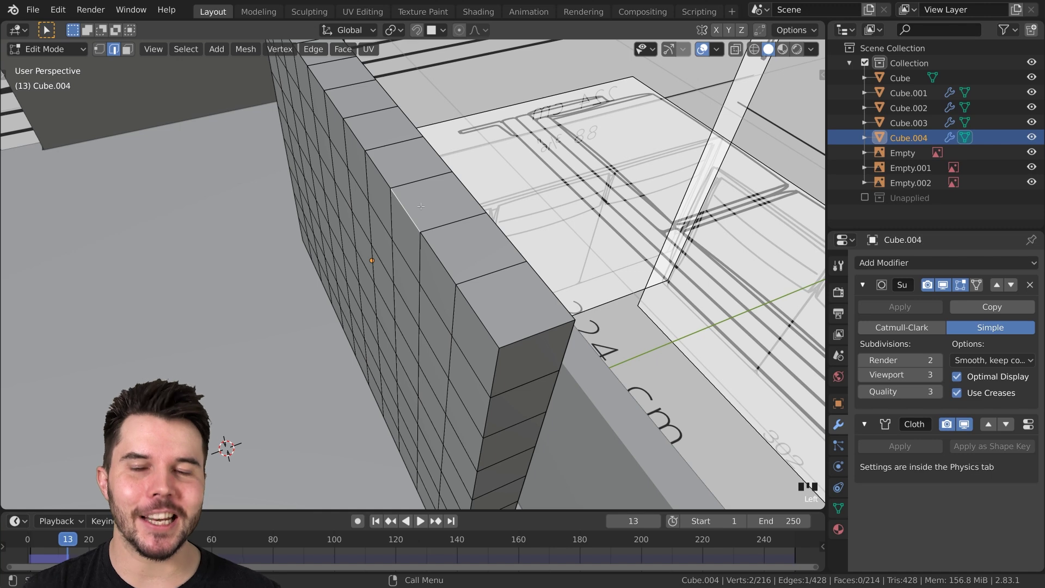
scroll(420, 206, down, 1)
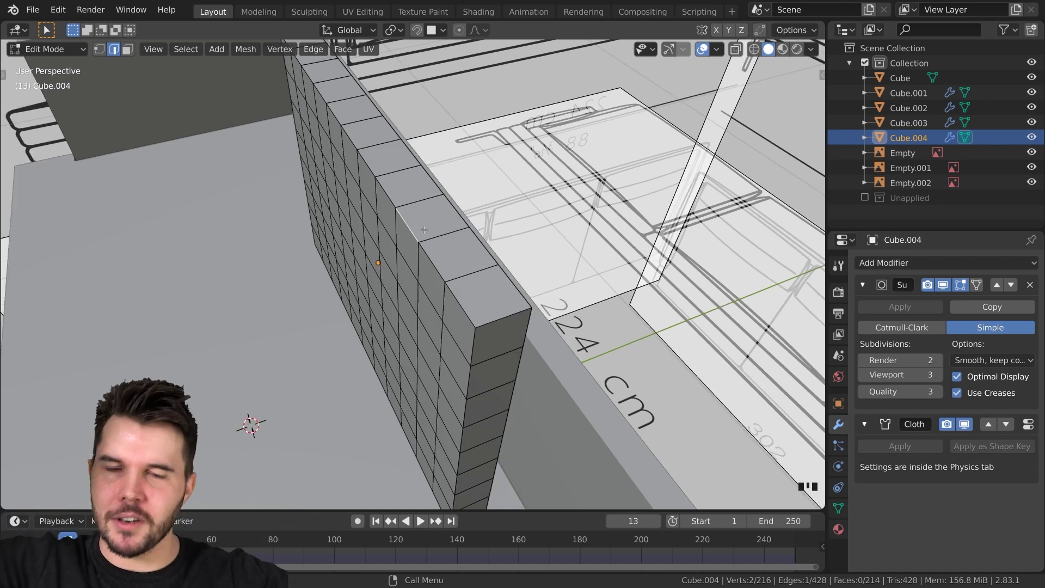
middle_drag(412, 222, 432, 229)
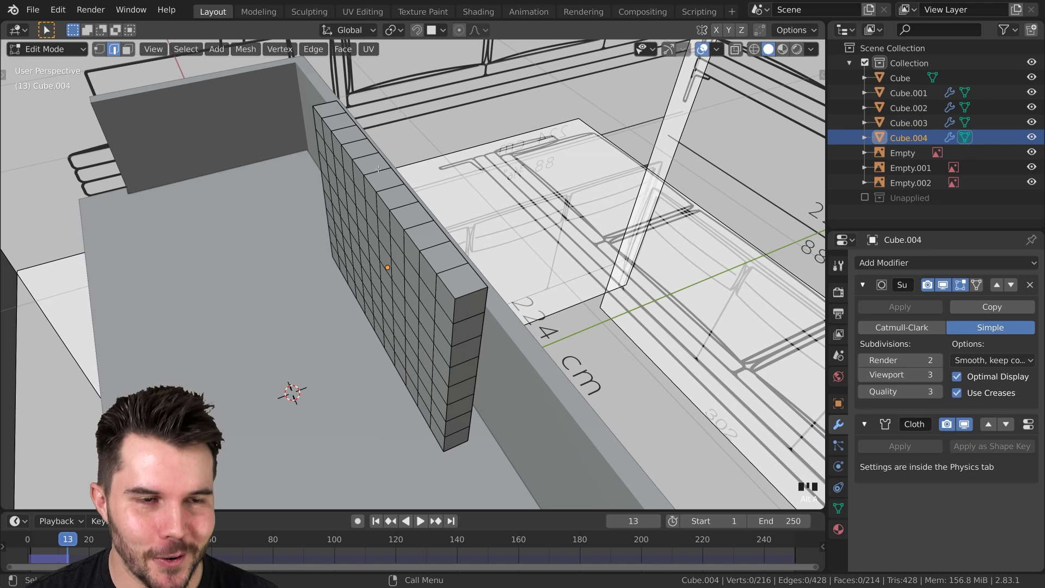
middle_drag(469, 217, 478, 220)
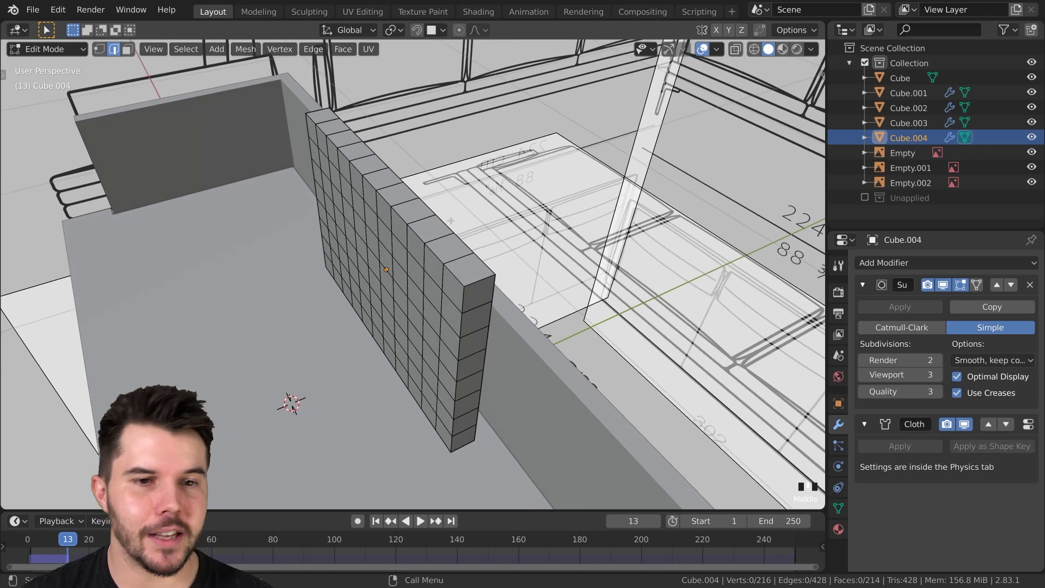
Switch to the reference photo board, study the seams at the beige sofa's seat cushion corners, and return to Blender
key(alt+Tab)
scroll(587, 258, up, 5)
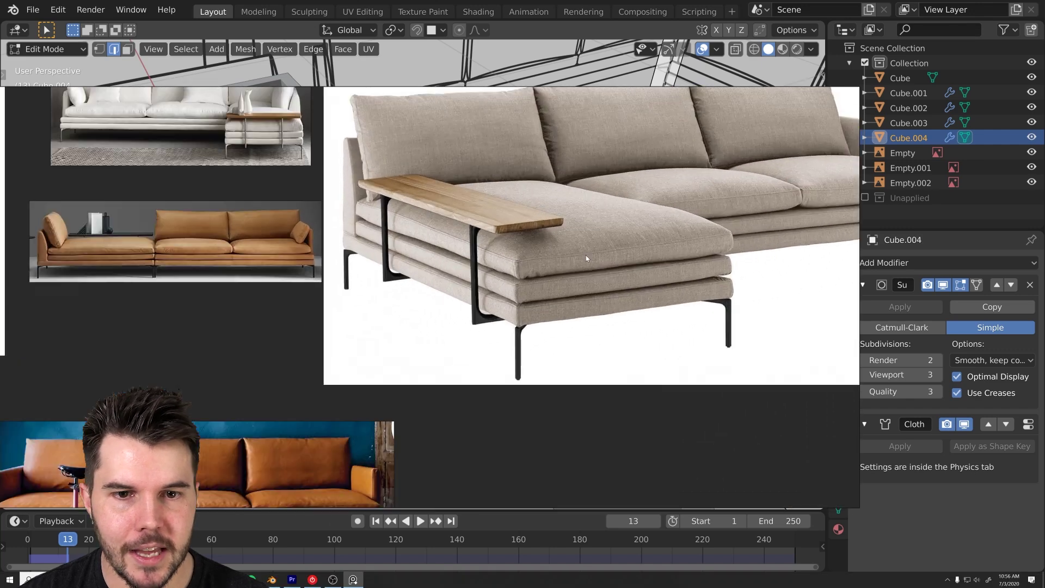
scroll(586, 258, up, 5)
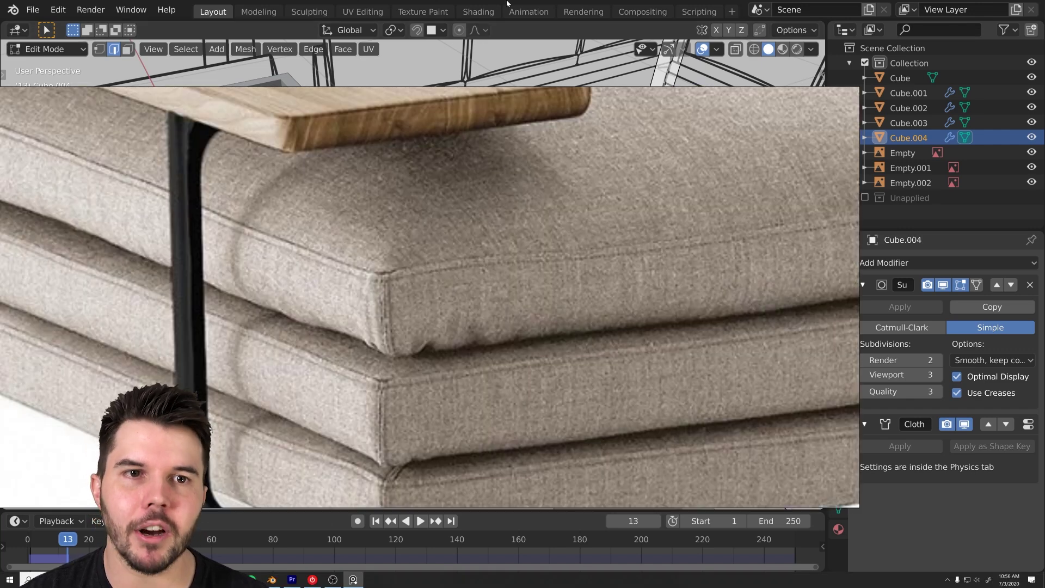
key(alt+Tab)
mouse_move(523, 255)
middle_down()
mouse_move(536, 262)
mouse_move(517, 260)
middle_up()
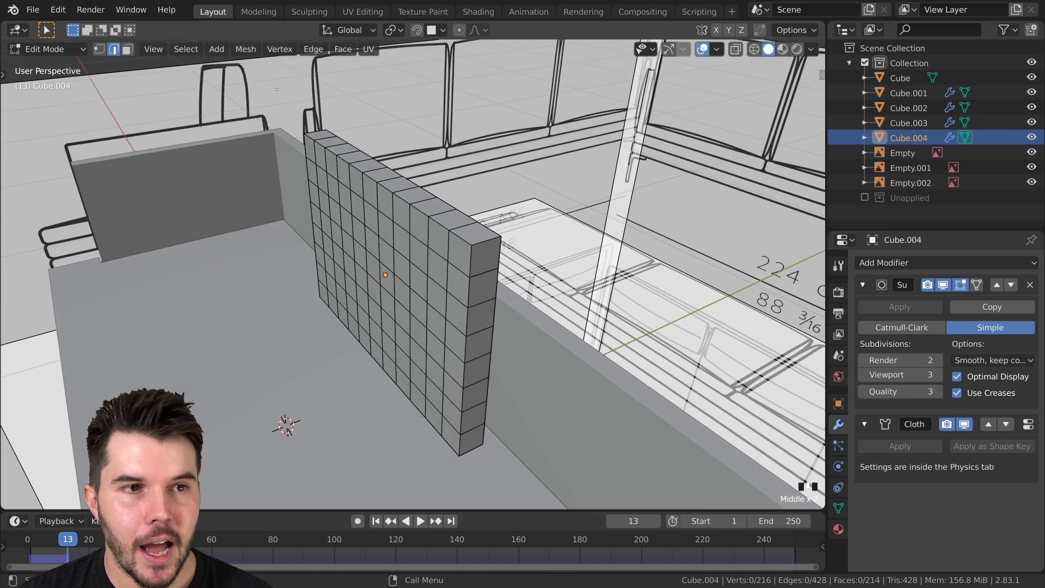
Select the cushion's sharp edges, inspect them in vertex and edge select modes, and clear the selection
click(185, 50)
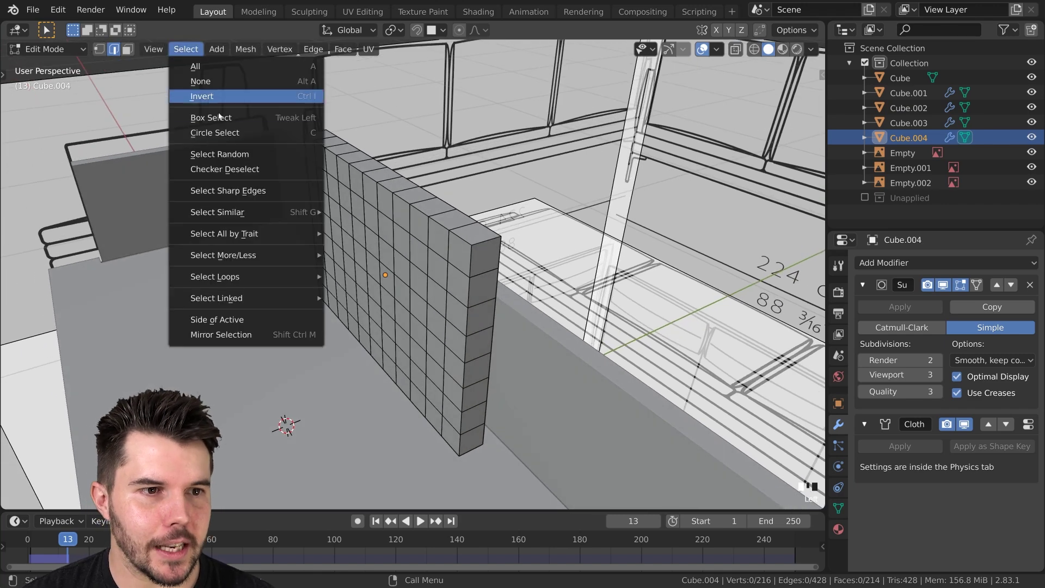
click(244, 191)
middle_drag(381, 272, 435, 266)
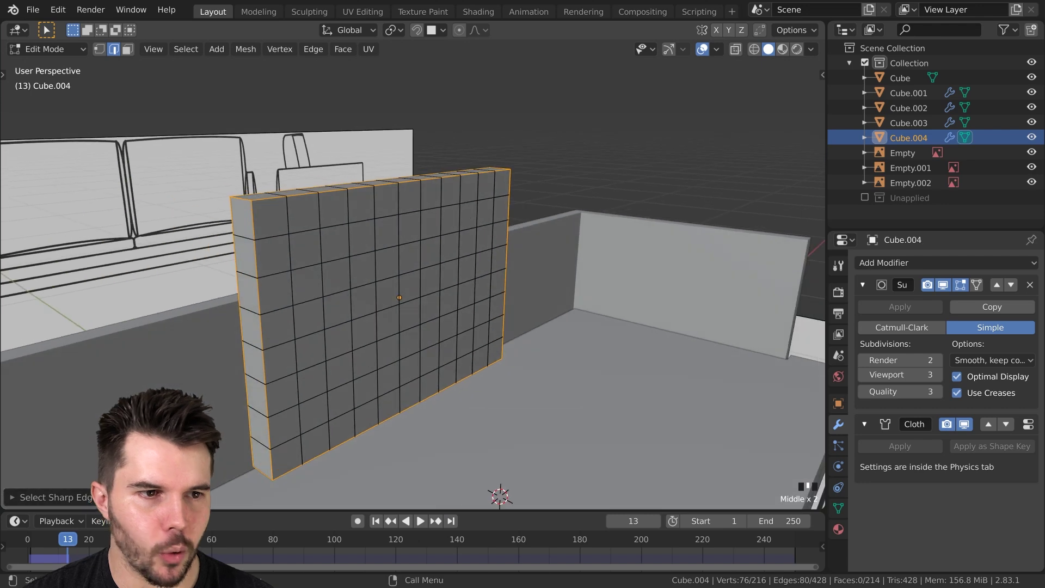
click(99, 49)
middle_drag(256, 169, 278, 170)
click(113, 49)
middle_drag(245, 136, 198, 71)
key(alt+a)
Select the cushion's sharp edges and mark them as UV seams
click(177, 50)
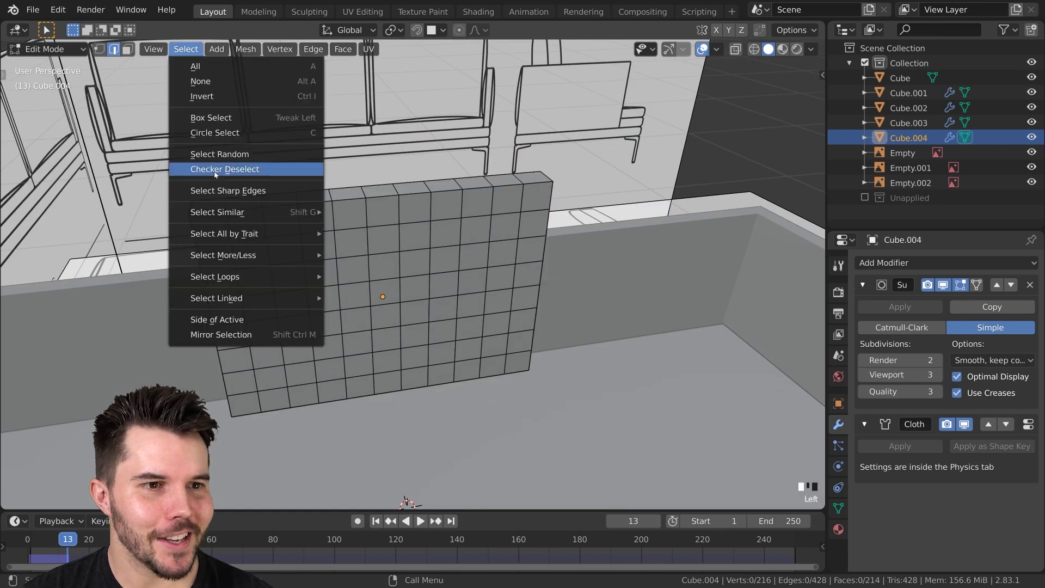
click(244, 190)
middle_drag(244, 190, 526, 229)
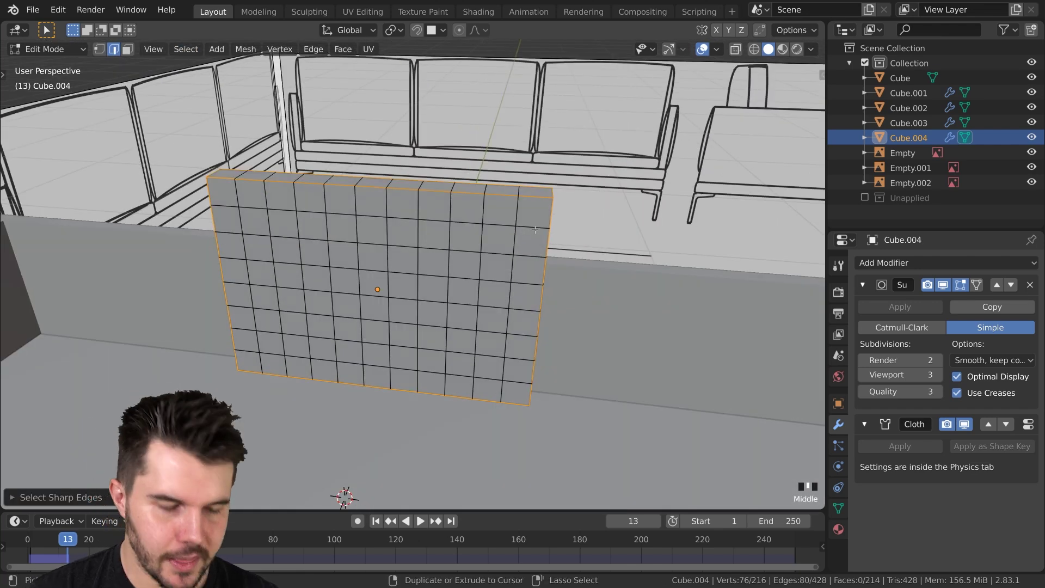
key(ctrl+e)
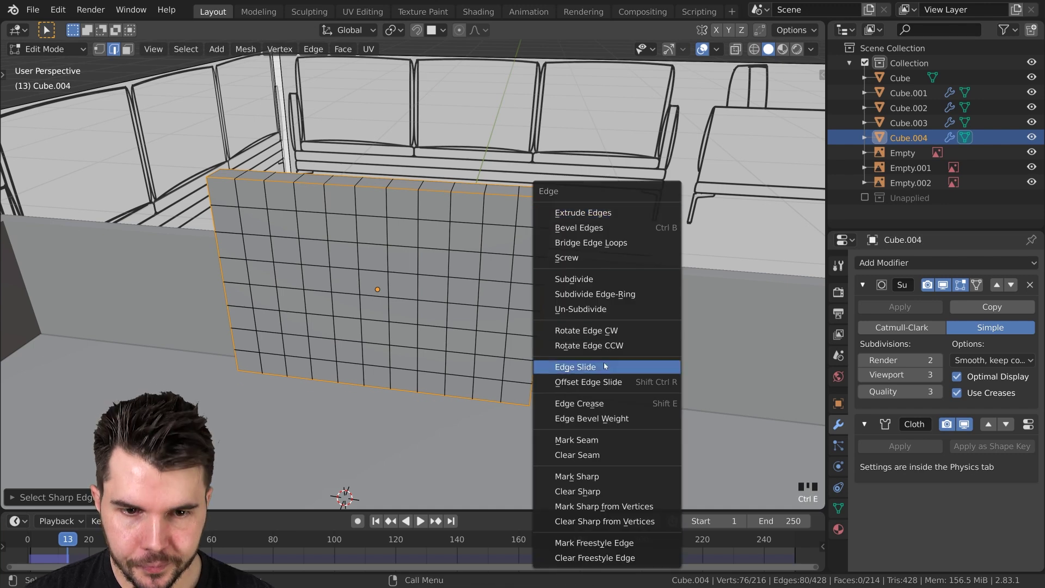
click(601, 448)
middle_drag(602, 448, 441, 184)
Select the entire cushion mesh, switch to the UV Editing workspace, and unwrap it along the seams
key(a)
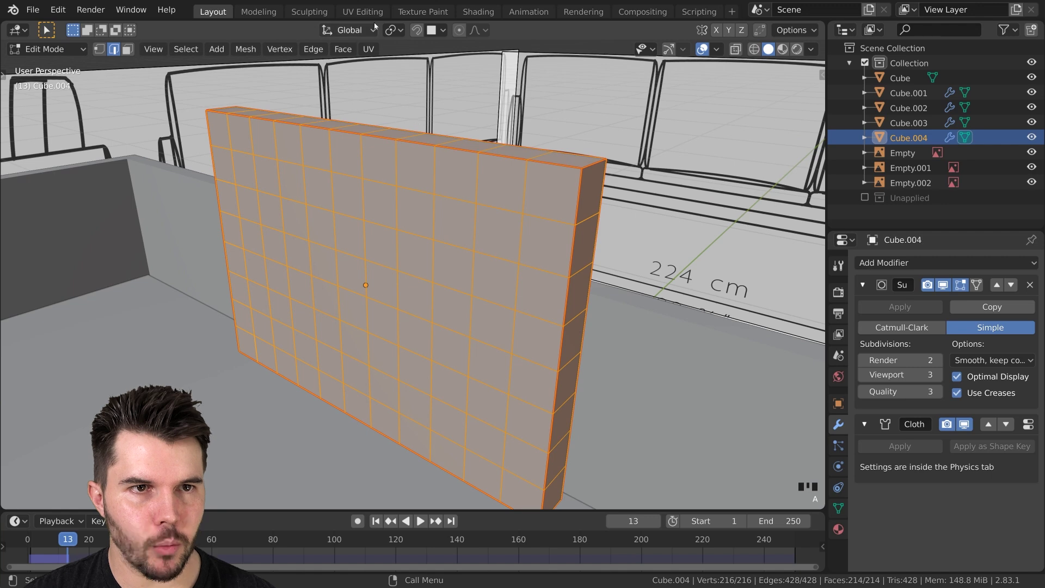
click(362, 11)
scroll(647, 294, up, 5)
scroll(648, 293, up, 2)
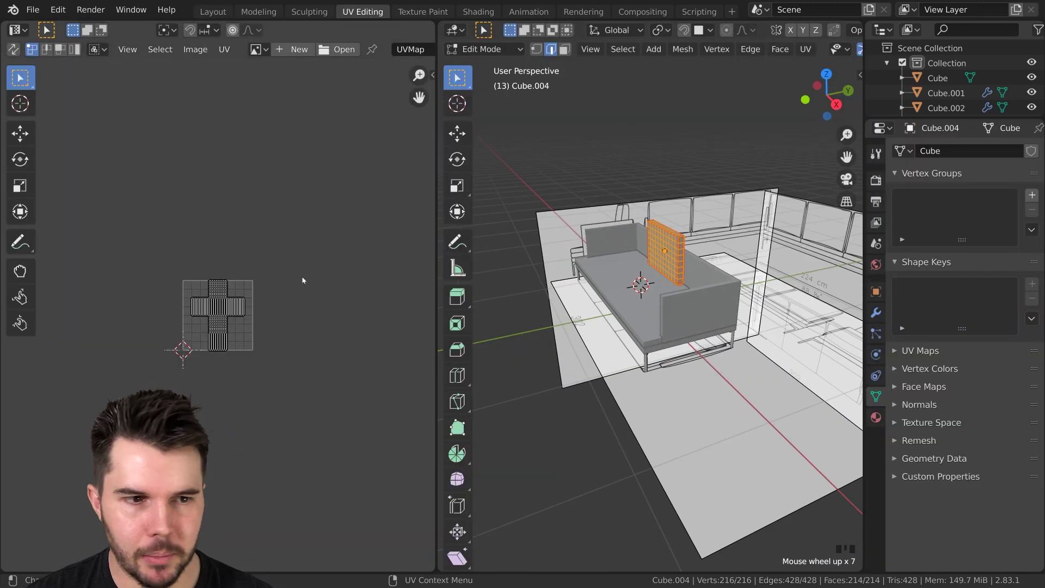
key(u)
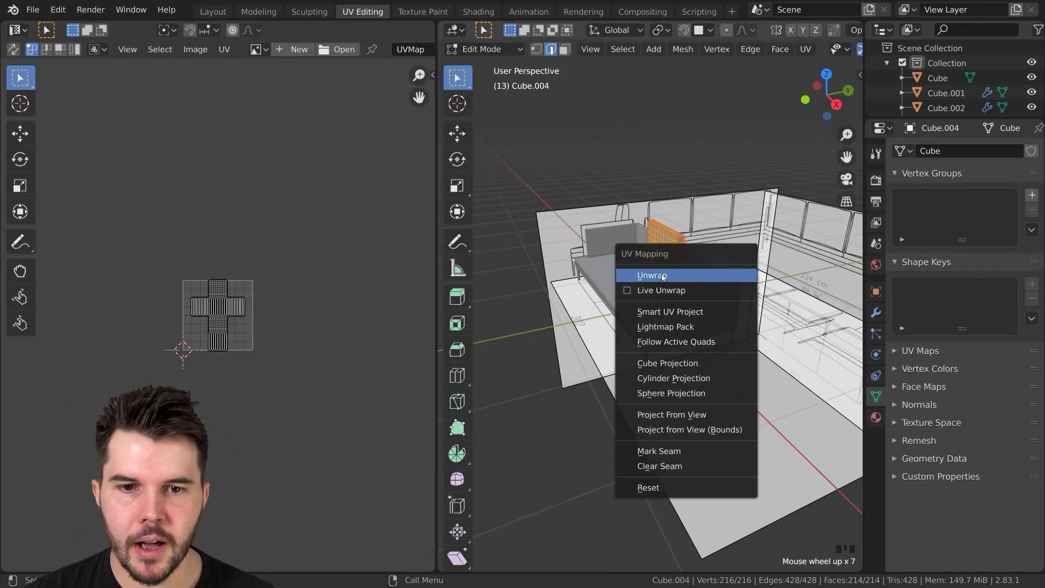
click(662, 276)
scroll(662, 278, up, 5)
shift+middle_drag(662, 278, 702, 581)
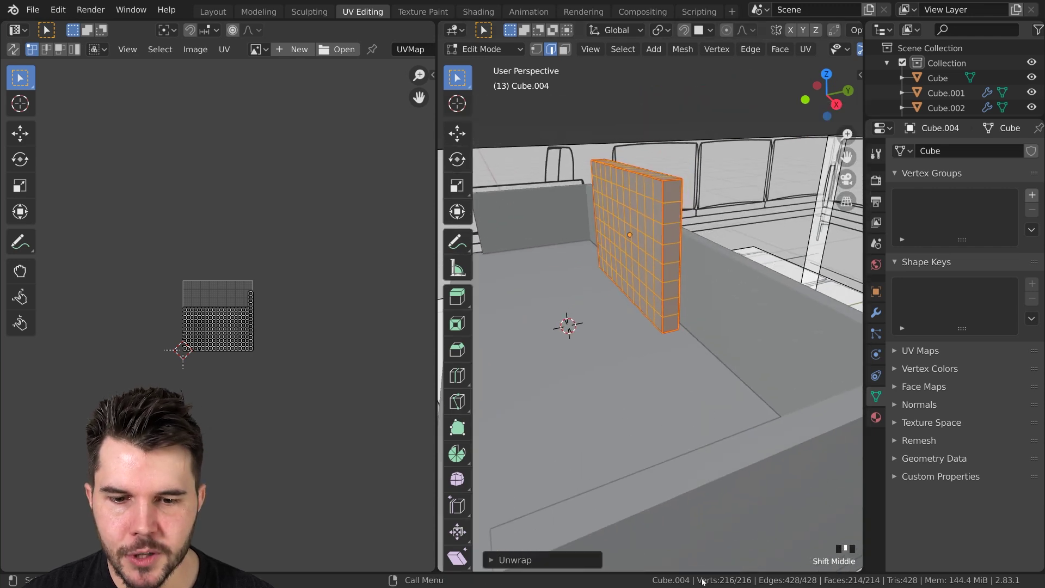
middle_drag(702, 388, 742, 388)
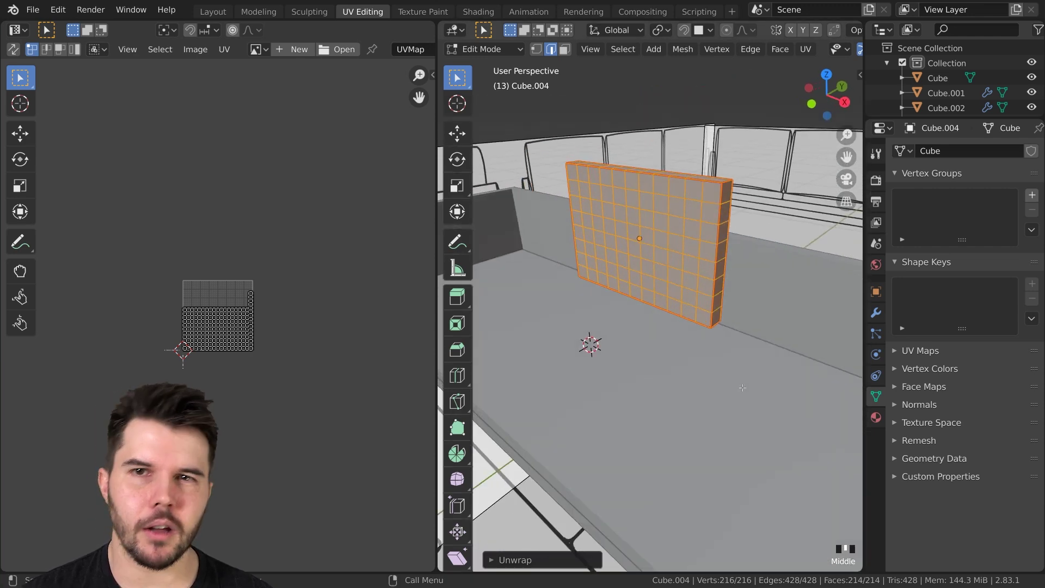
In Object Mode, return the simulation to its first frame and check the cushion's scale and dimensions
key(Tab)
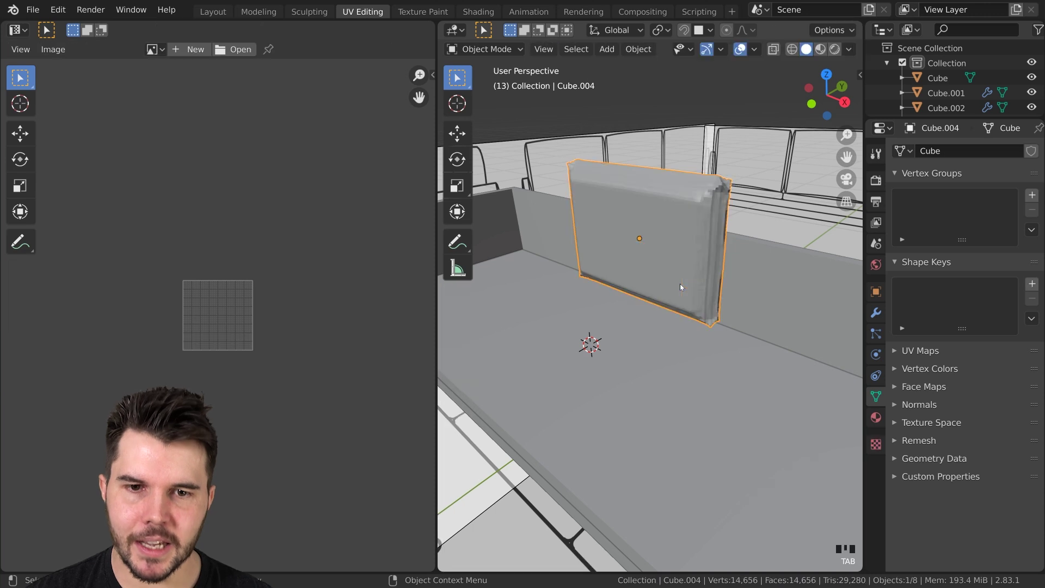
scroll(682, 287, down, 2)
key(n)
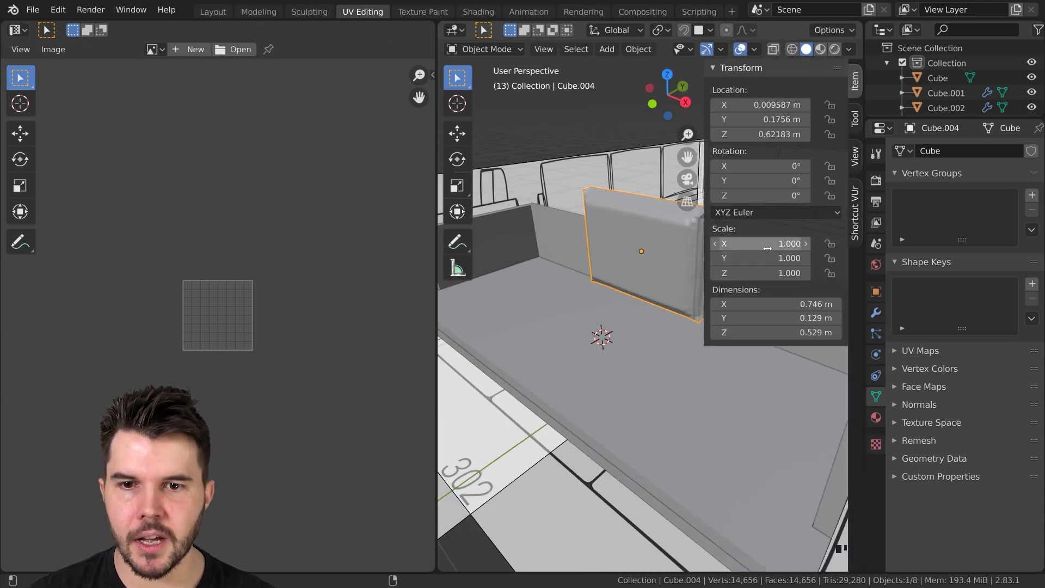
key(n)
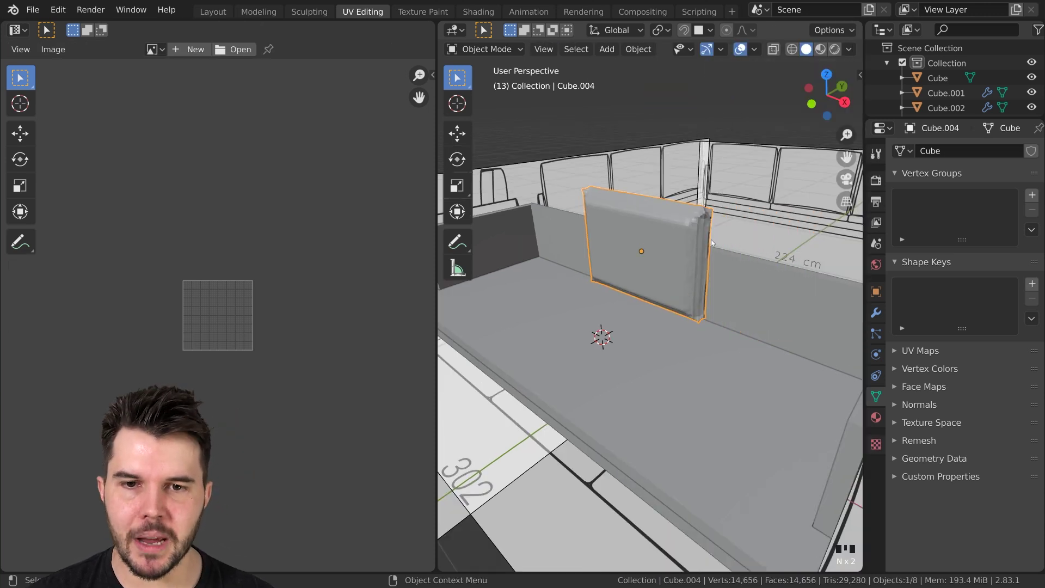
key(shift+Left)
middle_drag(712, 242, 651, 279)
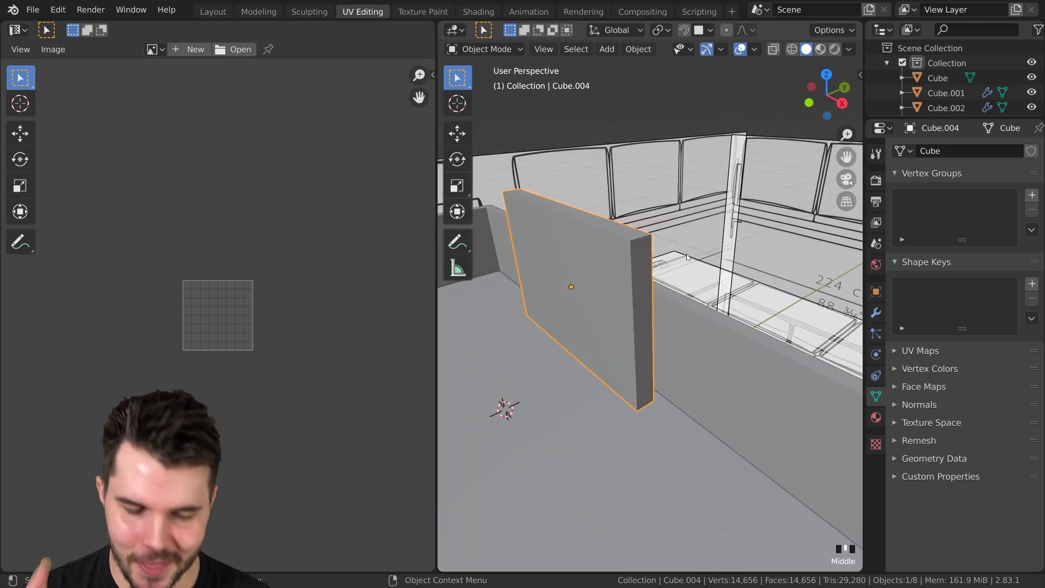
key(n)
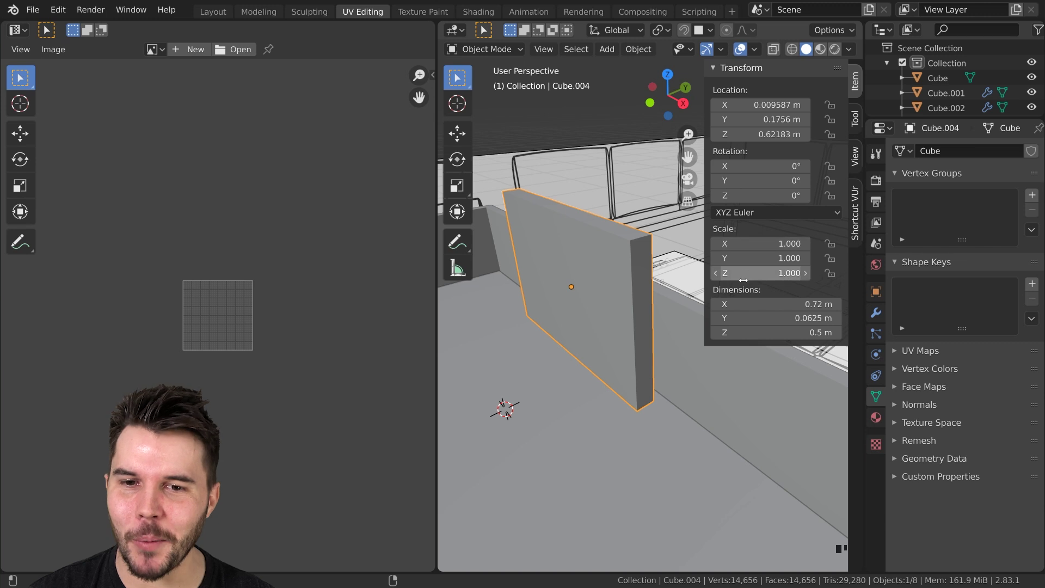
key(n)
Apply the cushion's scale and unwrap its whole mesh again in Edit Mode
key(ctrl+a)
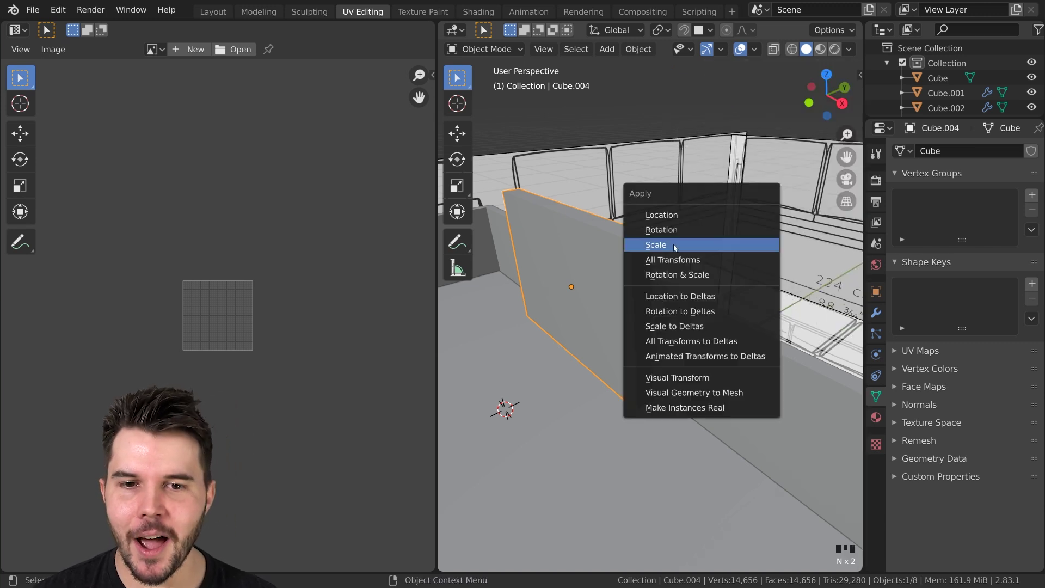
click(675, 246)
key(Tab)
key(u)
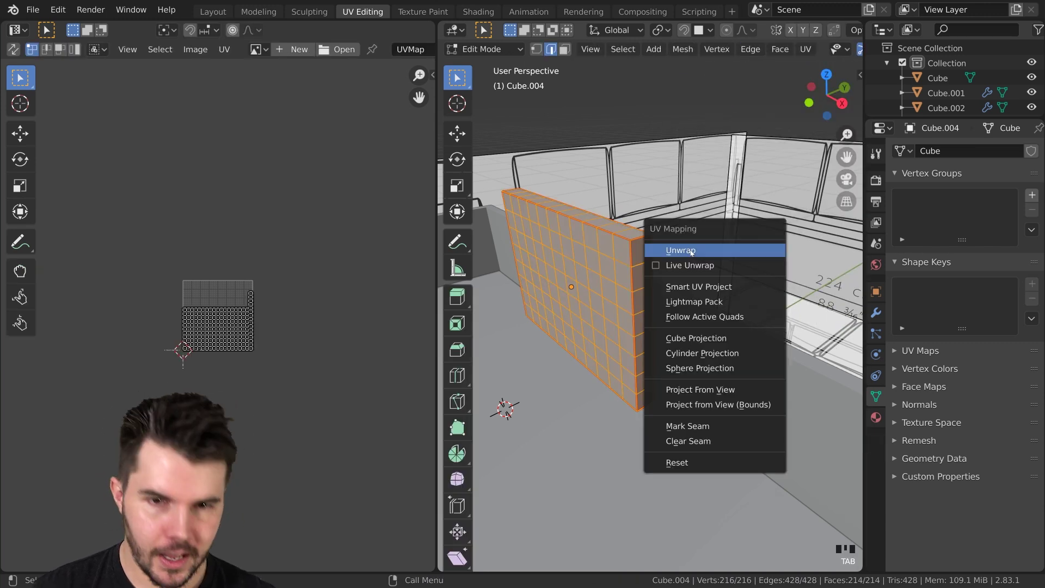
click(681, 250)
scroll(208, 357, up, 4)
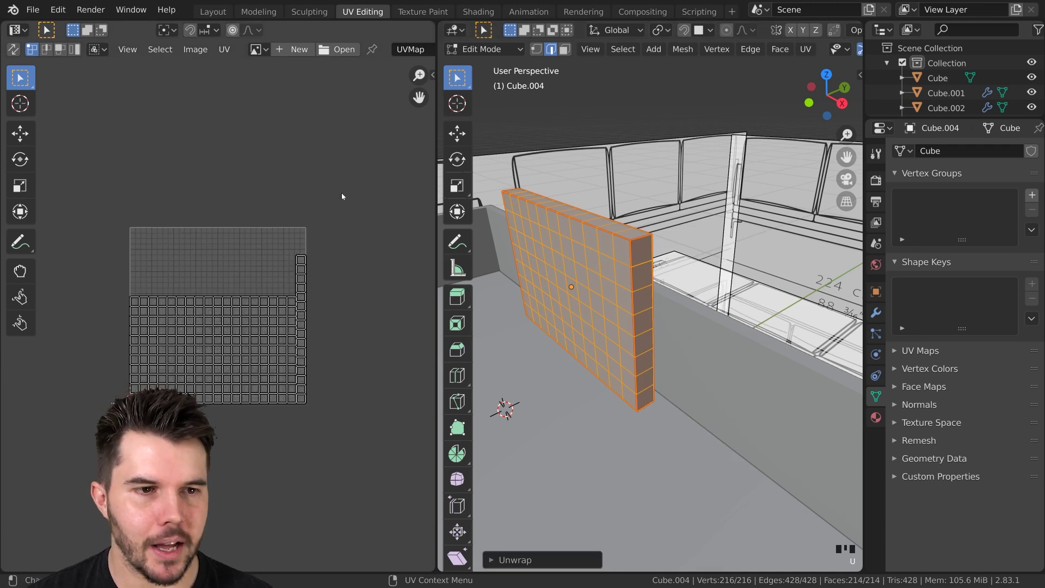
Leave Edit Mode and return to the Layout workspace with the cushion in view
key(Tab)
click(213, 12)
scroll(381, 218, down, 3)
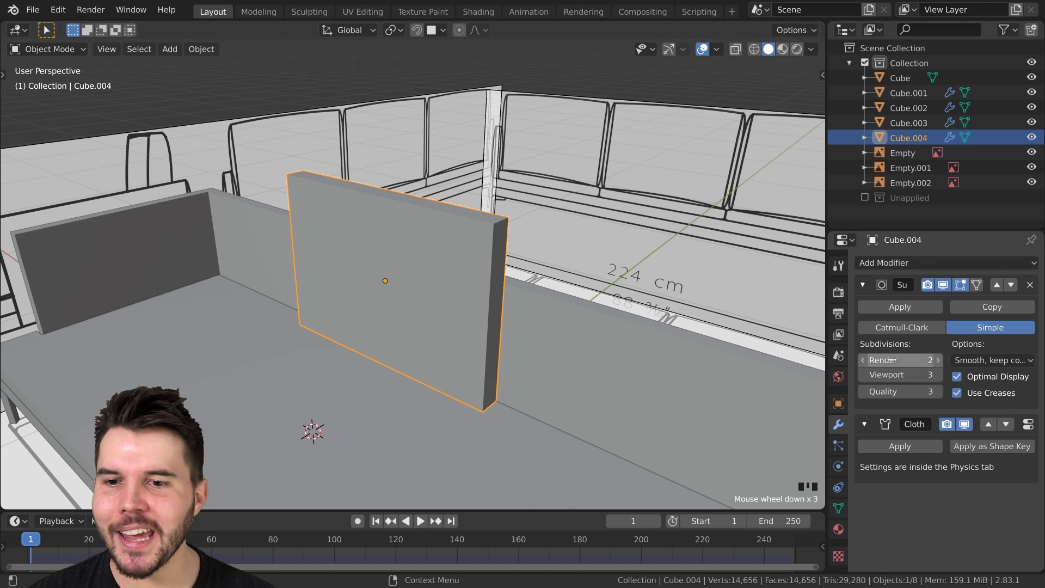
Play the cushion's cloth simulation and stop it on frame 13 once the cushion is inflated
middle_drag(577, 313, 604, 324)
key(space)
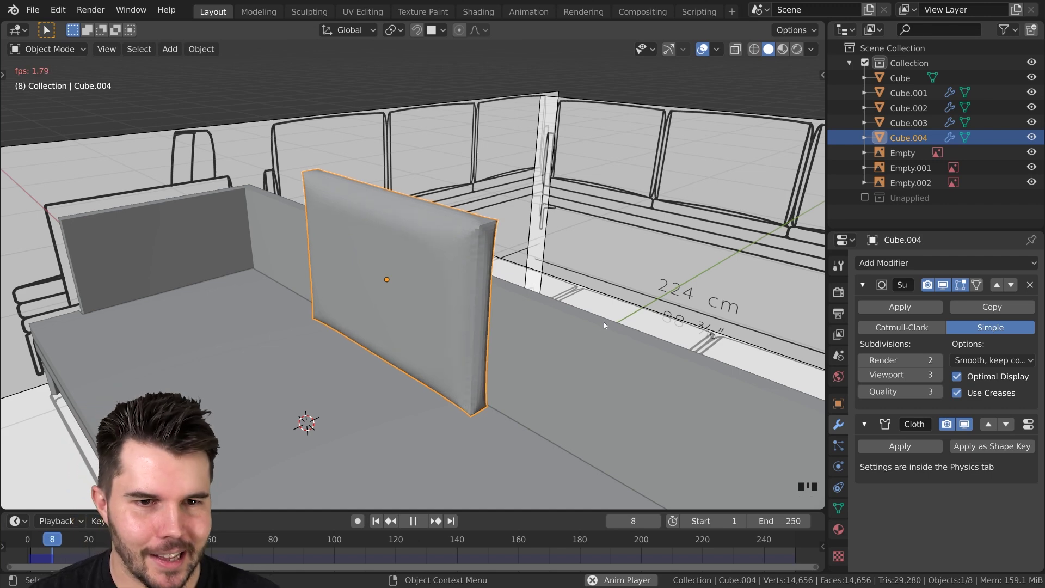
scroll(541, 331, up, 2)
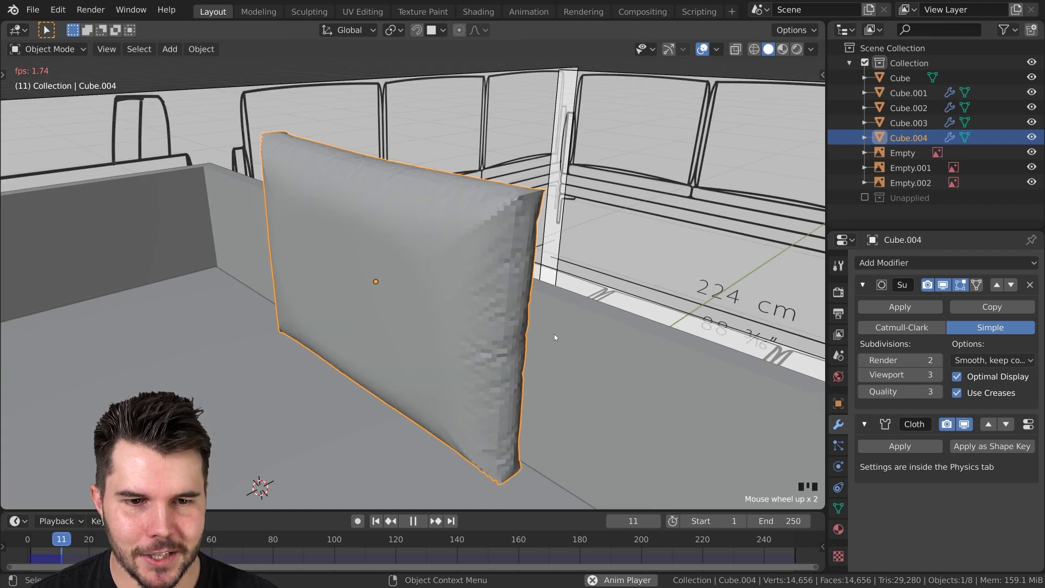
key(space)
middle_drag(556, 335, 501, 319)
key(Left)
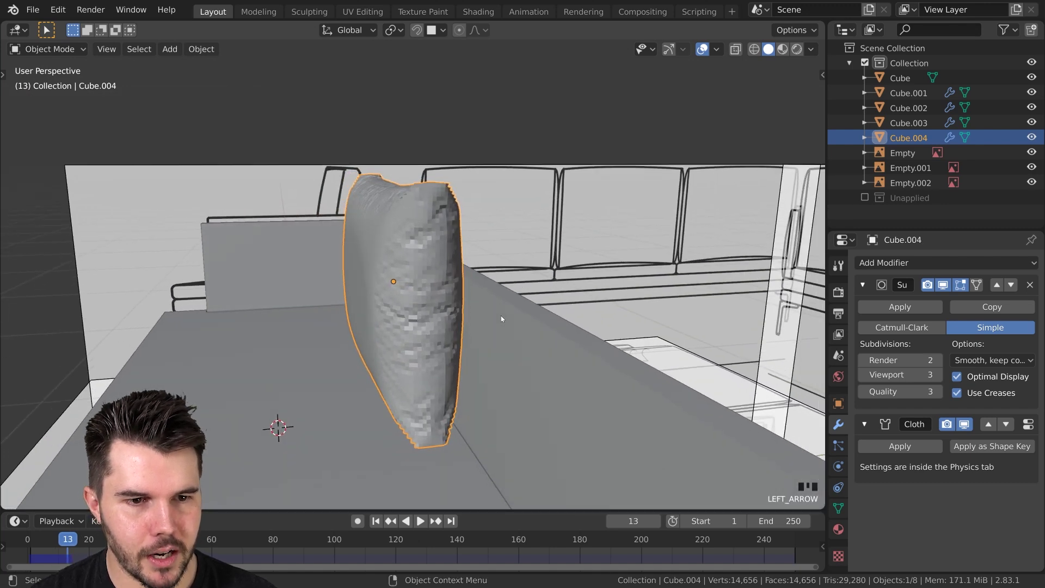
mouse_move(429, 308)
middle_down()
mouse_move(391, 306)
mouse_move(414, 308)
middle_up()
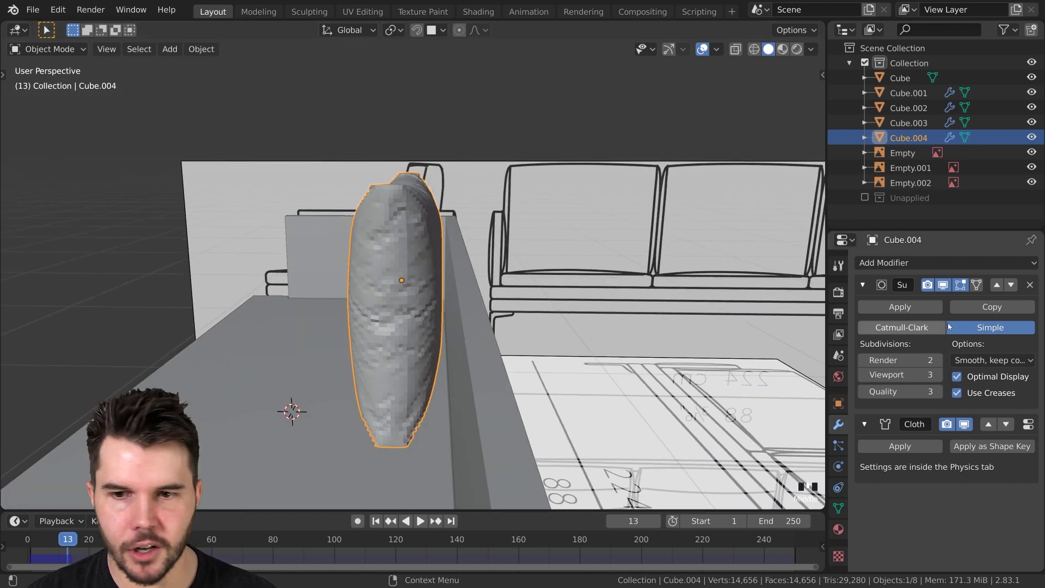
Apply the cushion's Subdivision and Cloth modifiers, check the resulting mesh in Edit Mode with nothing selected, and return to Object Mode
click(917, 306)
click(915, 306)
key(Tab)
middle_drag(435, 267, 226, 448)
key(alt+a)
key(Tab)
Add a Catmull-Clark Subdivision Surface modifier to the inflated cushion and set its render subdivisions to 1
middle_drag(425, 253, 381, 261)
click(901, 266)
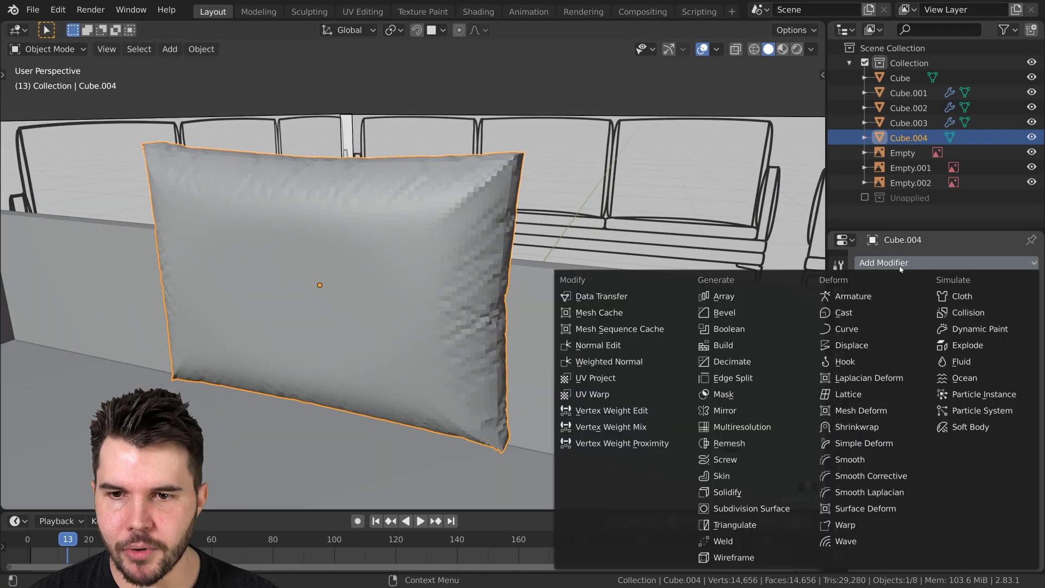
click(768, 507)
scroll(518, 310, up, 3)
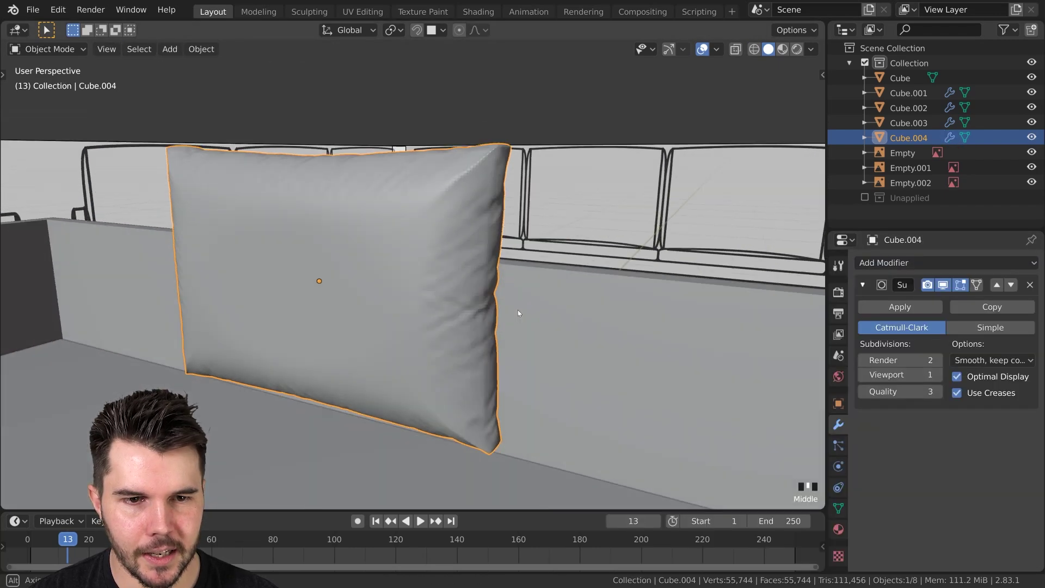
middle_drag(485, 281, 424, 283)
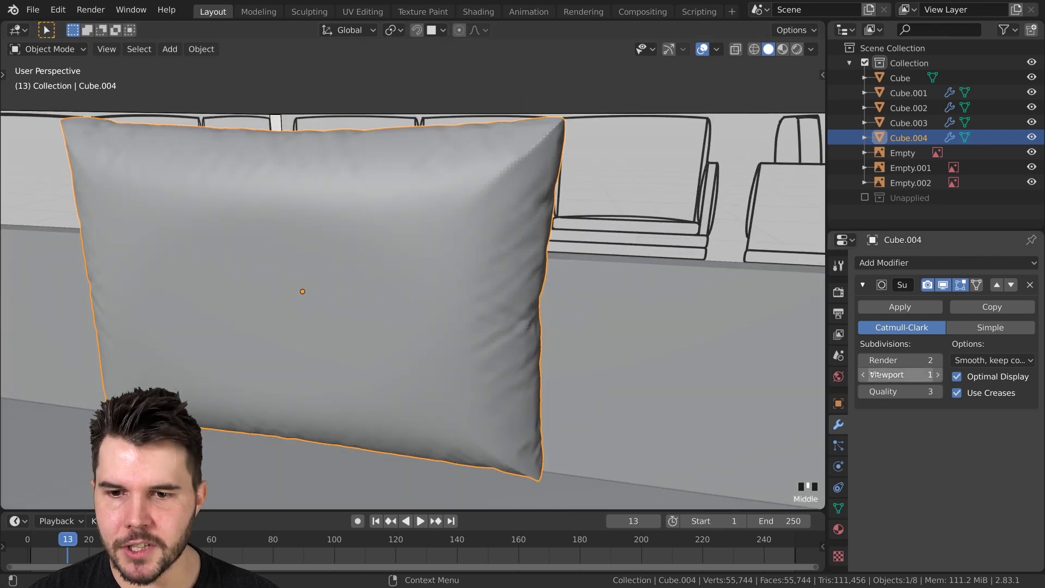
click(862, 359)
middle_drag(458, 248, 338, 214)
mouse_move(419, 253)
middle_down()
mouse_move(332, 247)
mouse_move(411, 280)
mouse_move(448, 312)
mouse_move(409, 288)
mouse_move(323, 284)
mouse_move(398, 295)
mouse_move(363, 273)
mouse_move(456, 304)
mouse_move(438, 288)
mouse_move(452, 305)
mouse_move(409, 294)
mouse_move(405, 269)
mouse_move(386, 293)
mouse_move(348, 301)
mouse_move(403, 305)
mouse_move(396, 277)
mouse_move(377, 291)
mouse_move(371, 279)
mouse_move(489, 273)
middle_up()
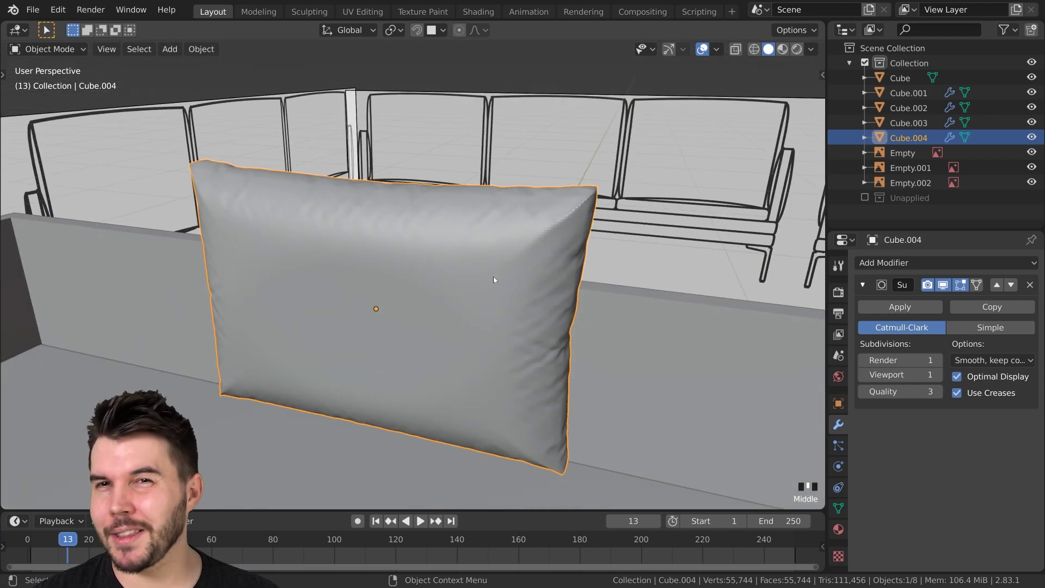